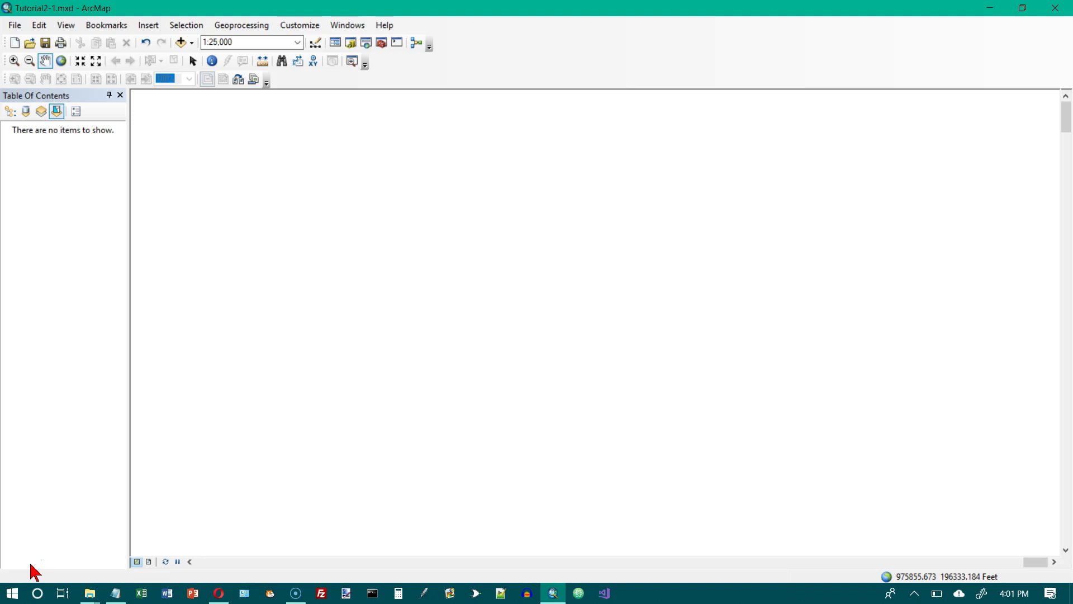
- Open the map document Tutorial2-1.mxd from the Maps folder
left_click(33, 568)
left_click(30, 43)
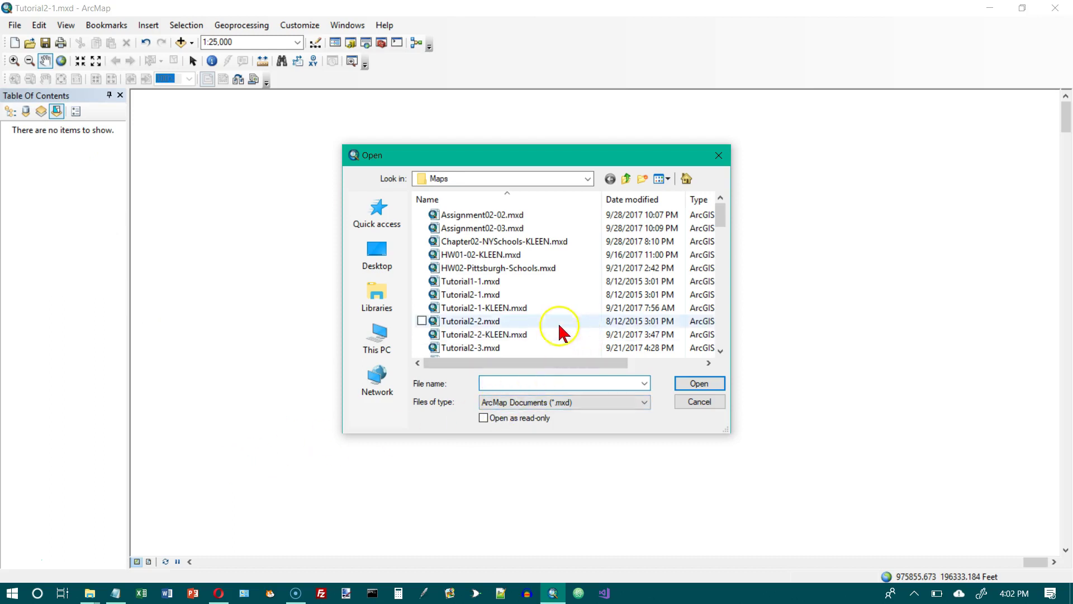
left_click(477, 295)
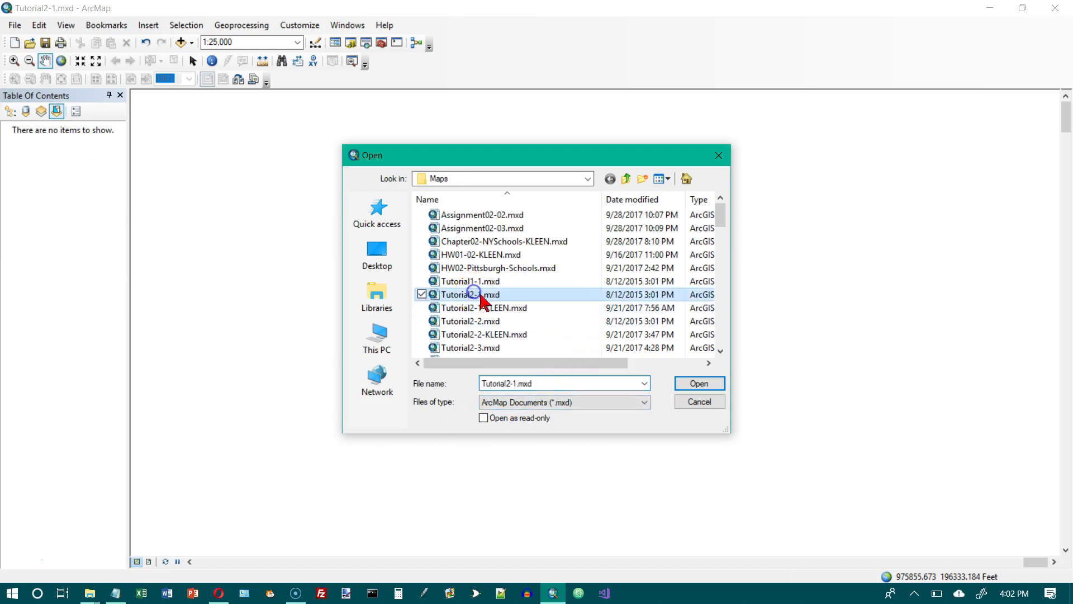
left_click(695, 386)
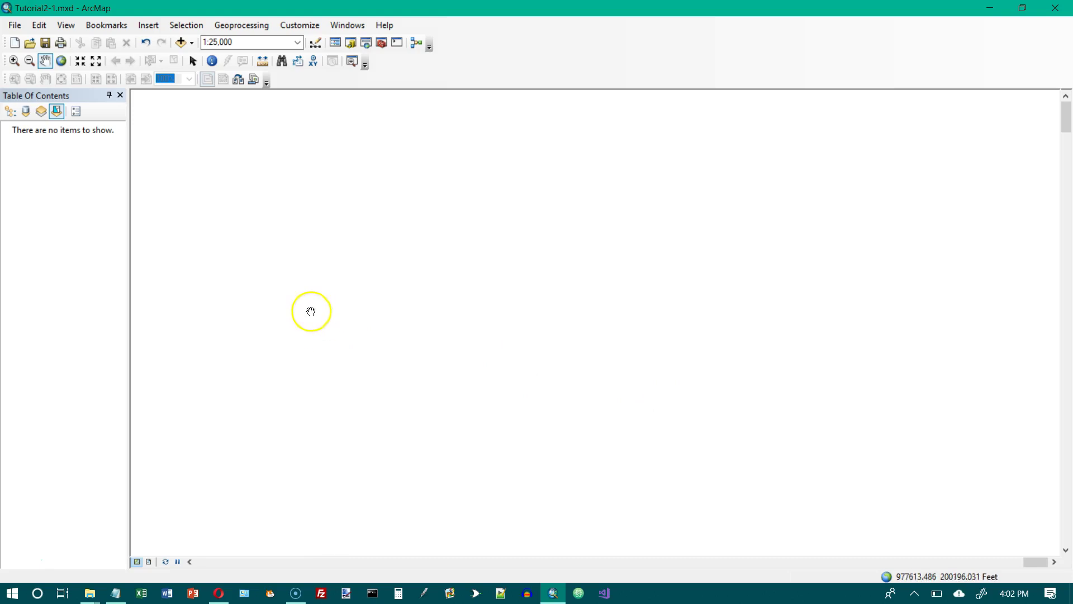
- Save the map document as Tutorial2-1.mxd in the GIS folder, replacing the existing file
left_click(15, 25)
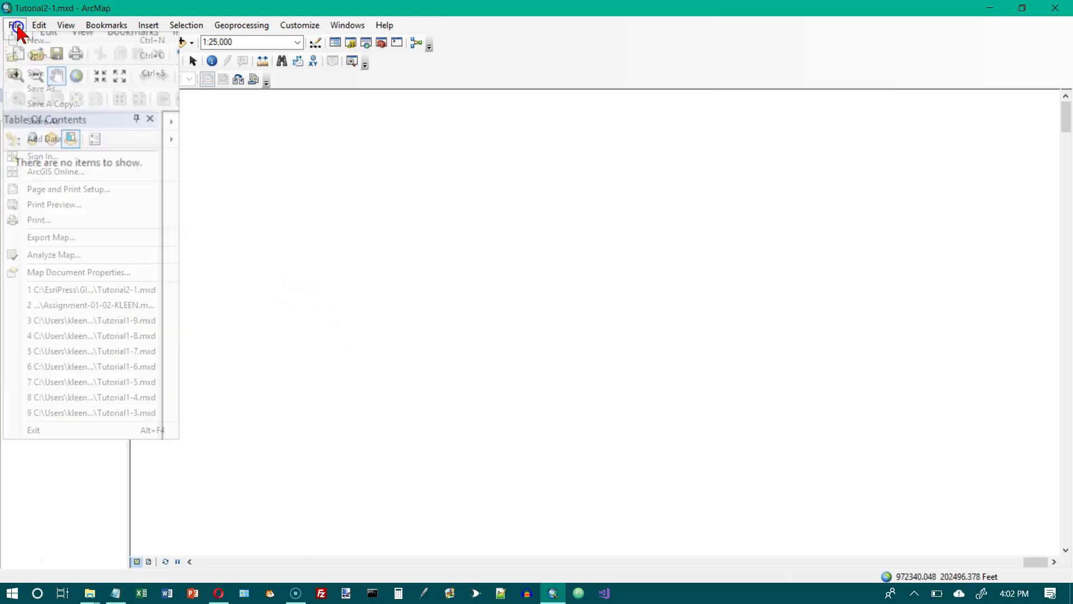
left_click(35, 88)
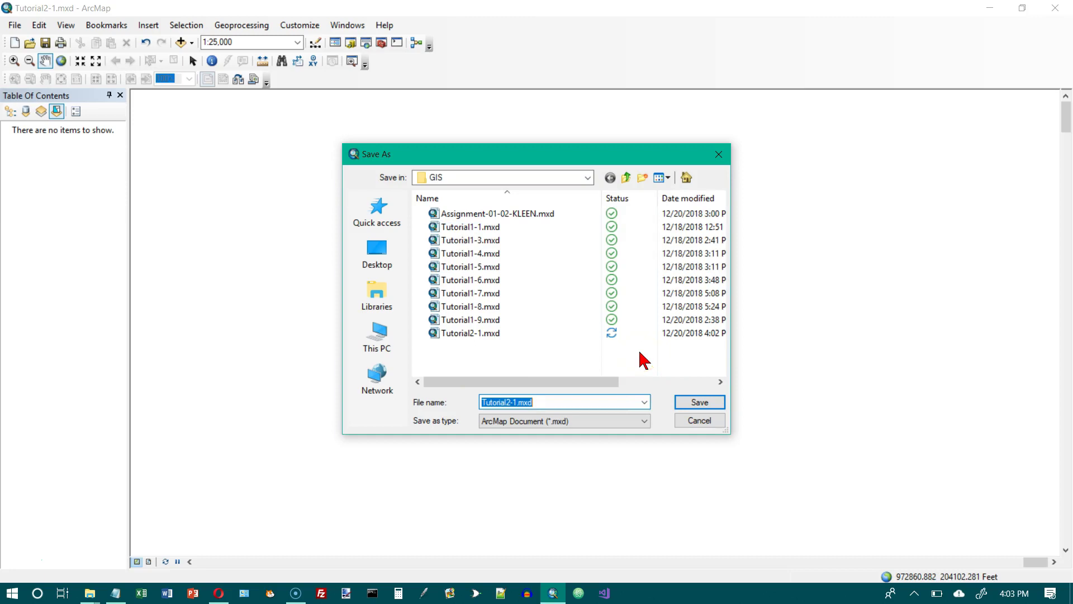
left_click(699, 403)
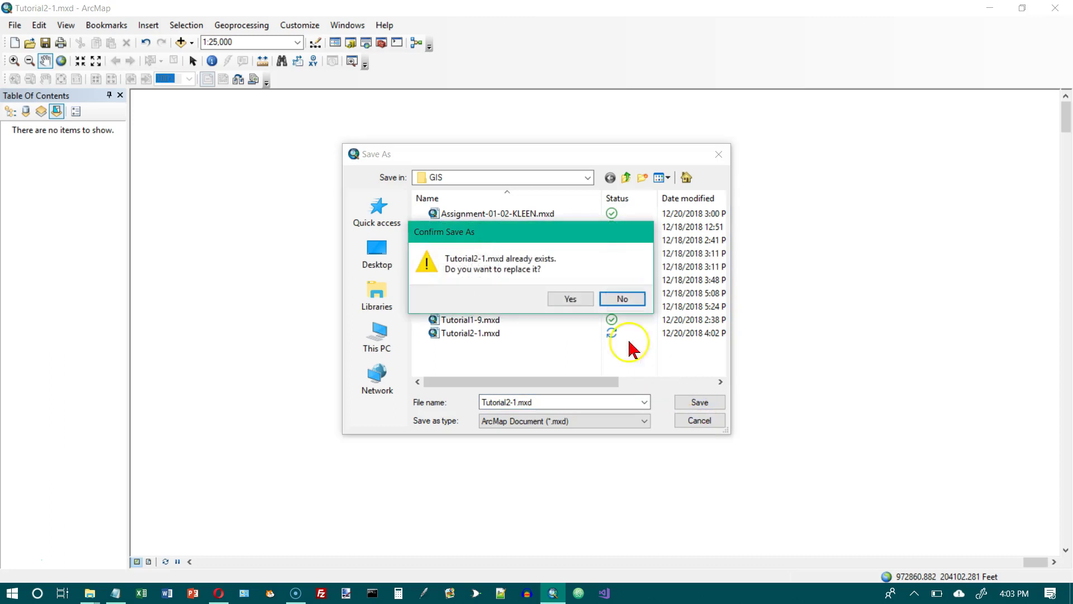
left_click(570, 299)
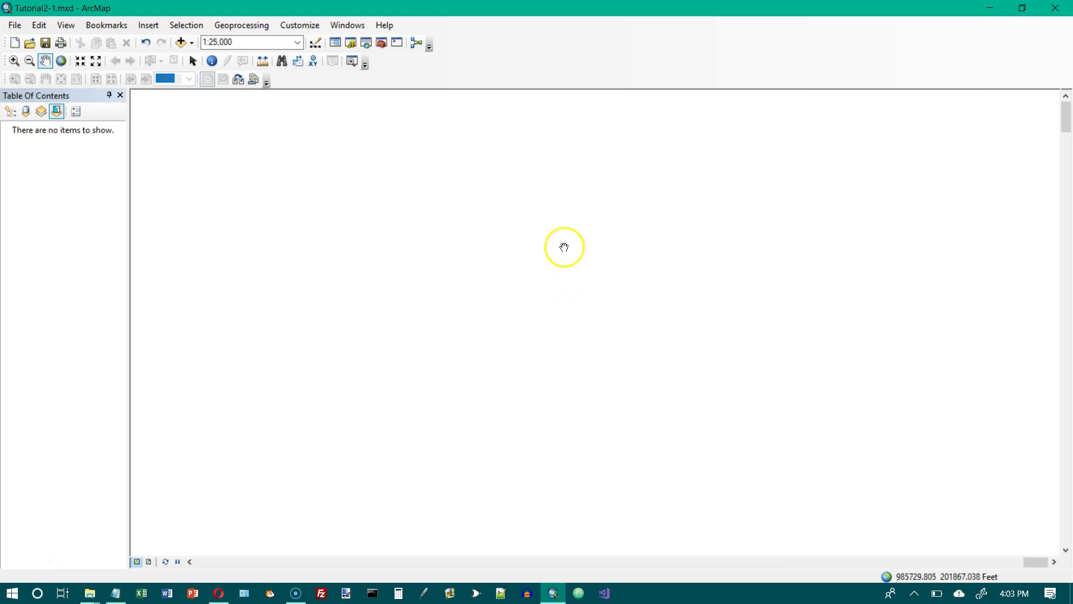
- Add the Neighborhoods feature class from NYC.gdb in the Data folder to the map
left_click(182, 43)
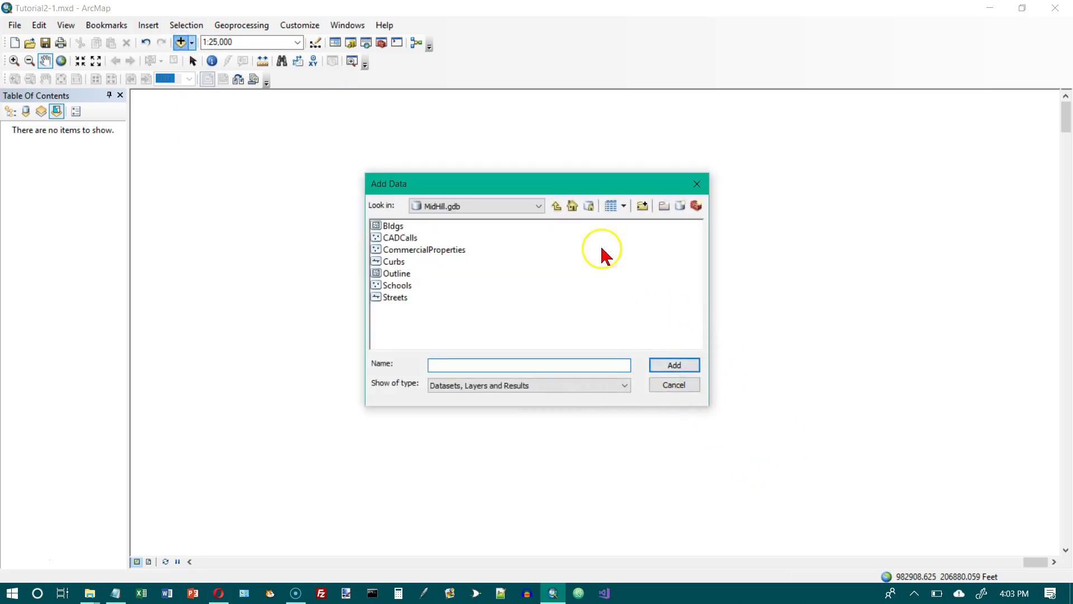
left_click(557, 206)
left_click(558, 206)
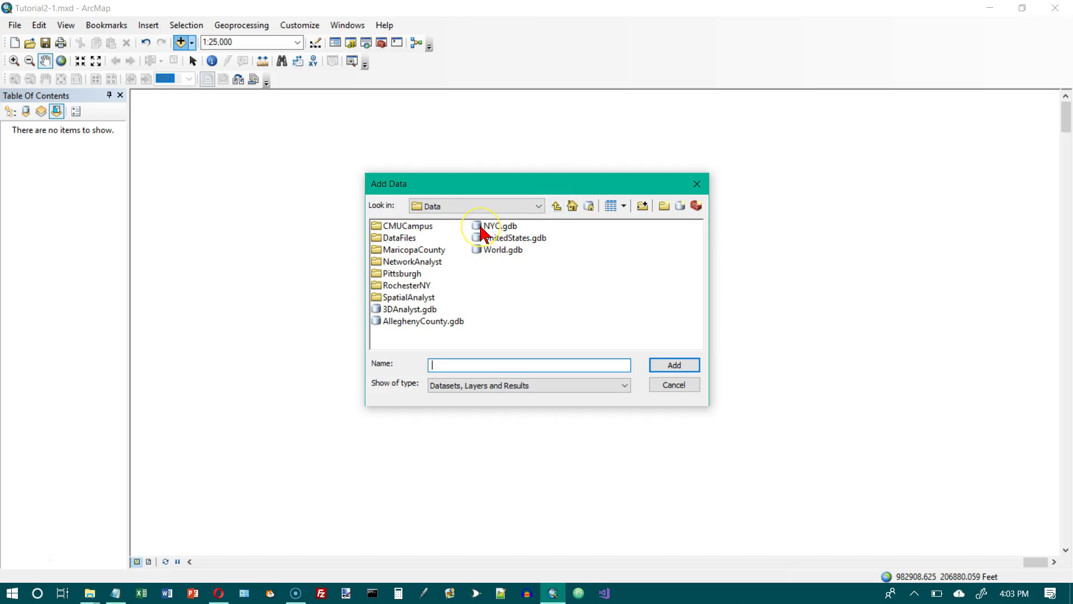
double_click(485, 228)
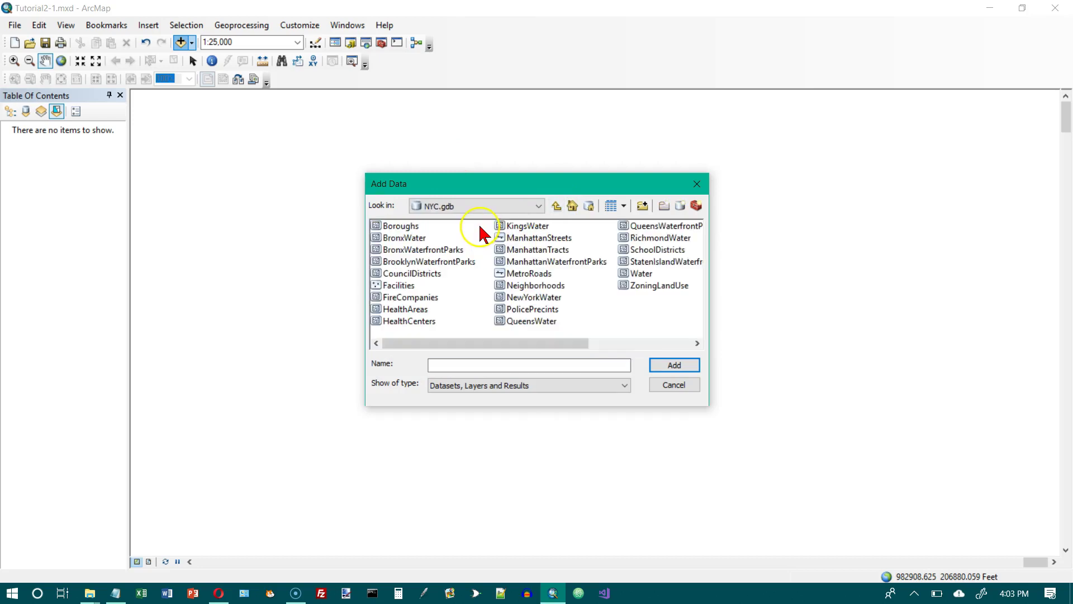
left_click(501, 288)
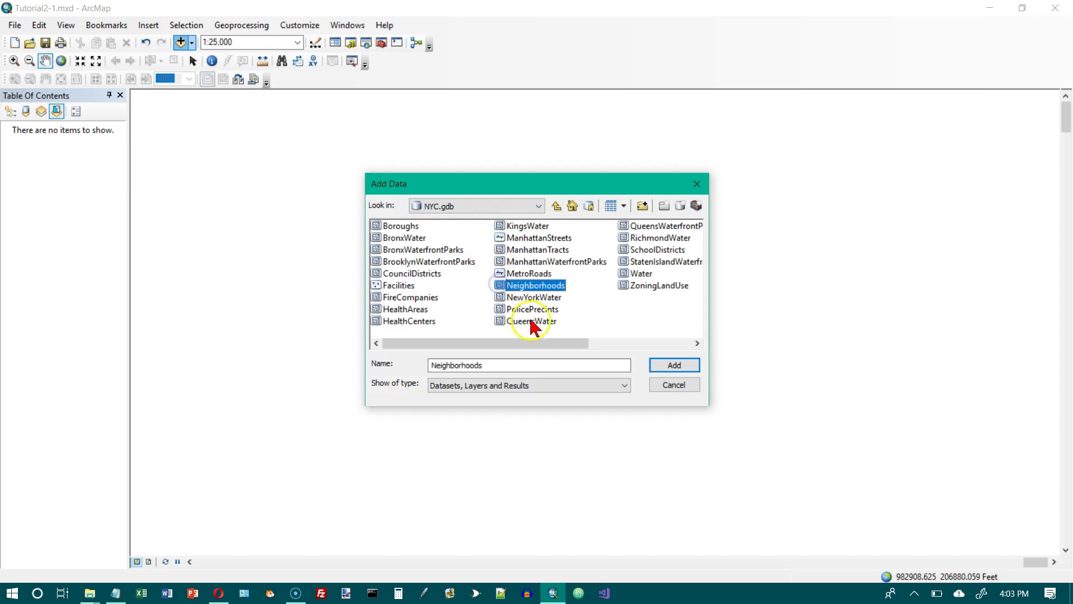
left_click(678, 369)
left_click(584, 328)
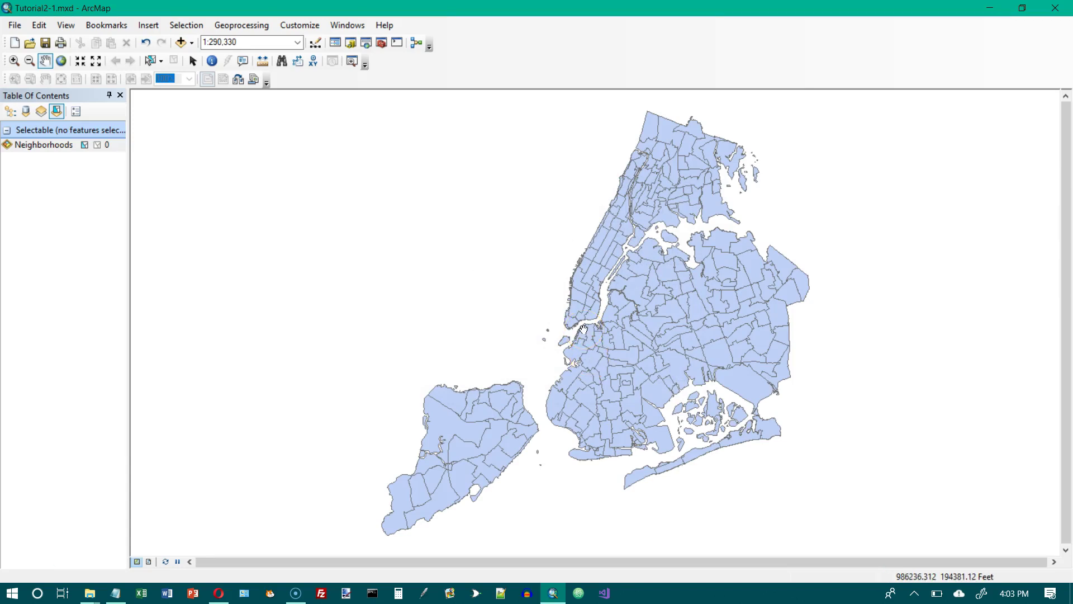
left_click_drag(564, 325, 335, 267)
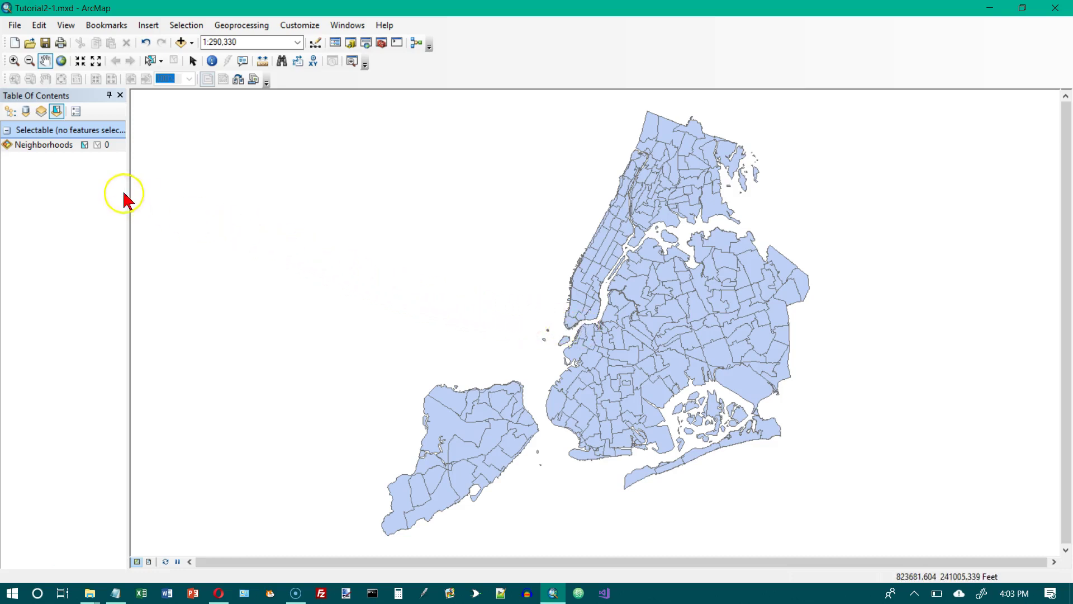
- List the layers by drawing order and give Neighborhoods a Hollow symbol with an outline width of 1.15
left_click(13, 111)
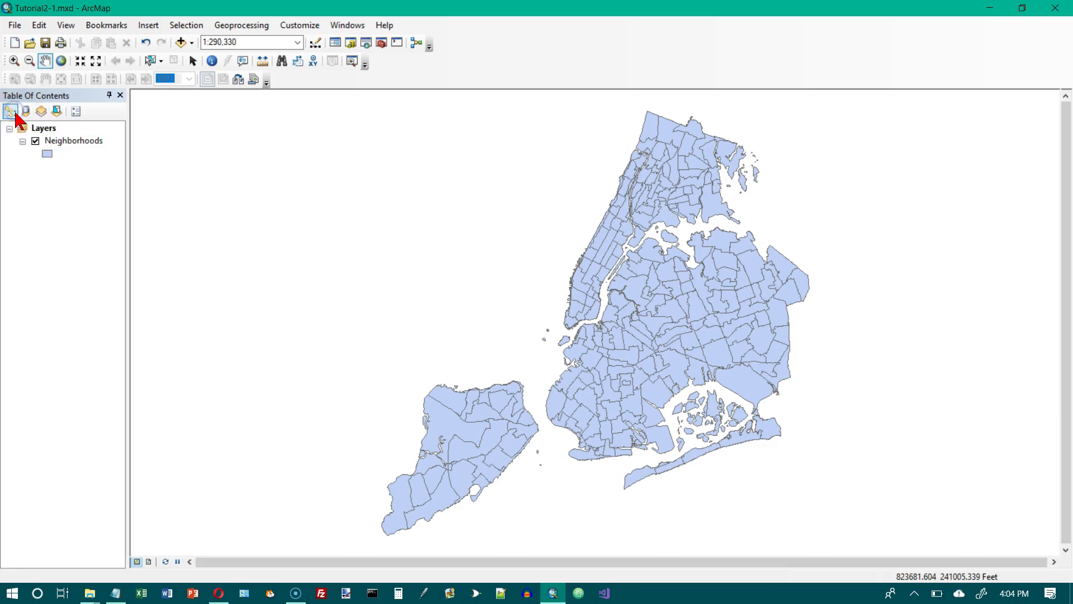
left_click(48, 155)
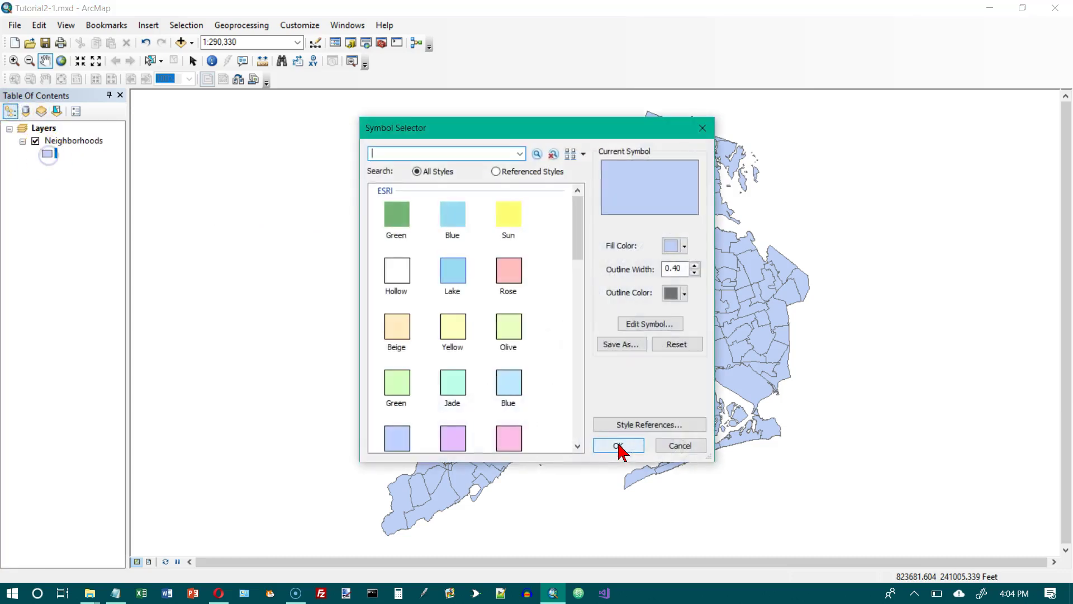
left_click(398, 277)
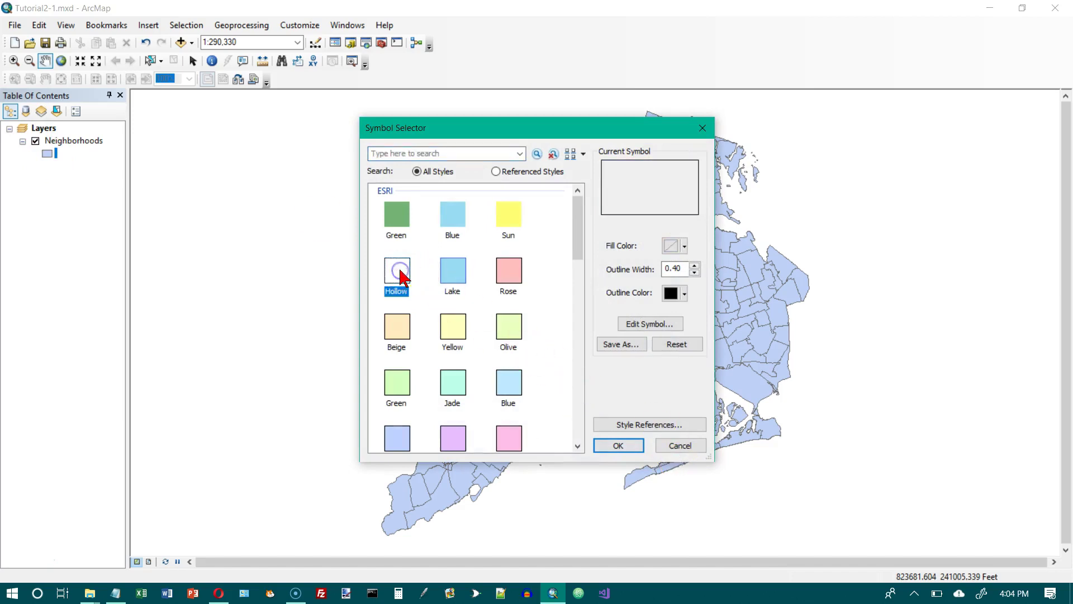
left_click(687, 268)
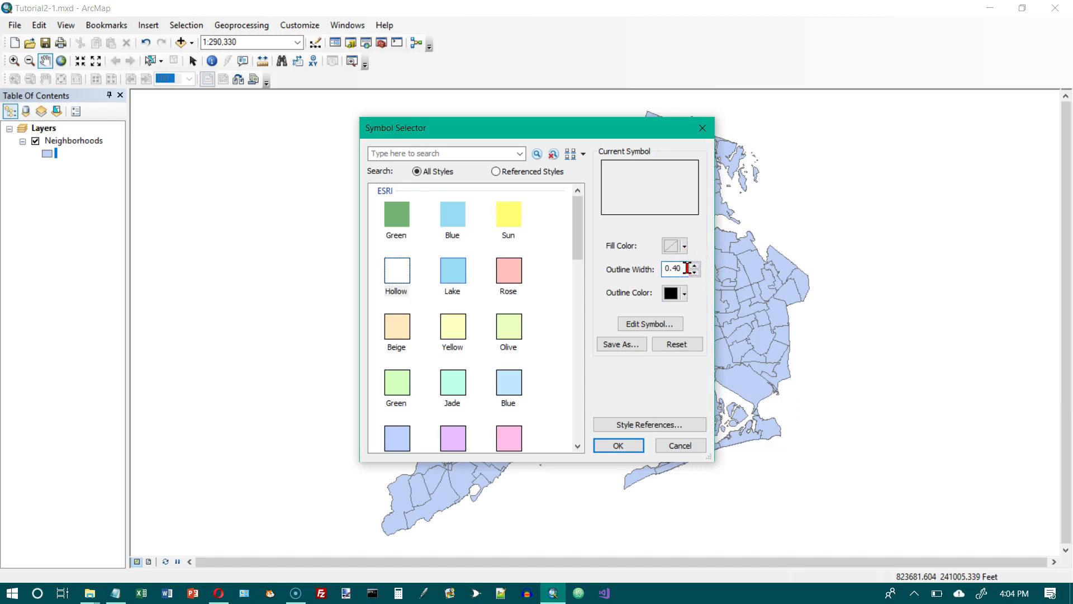
key("BackSpace")
key("BackSpace")
type("1.15")
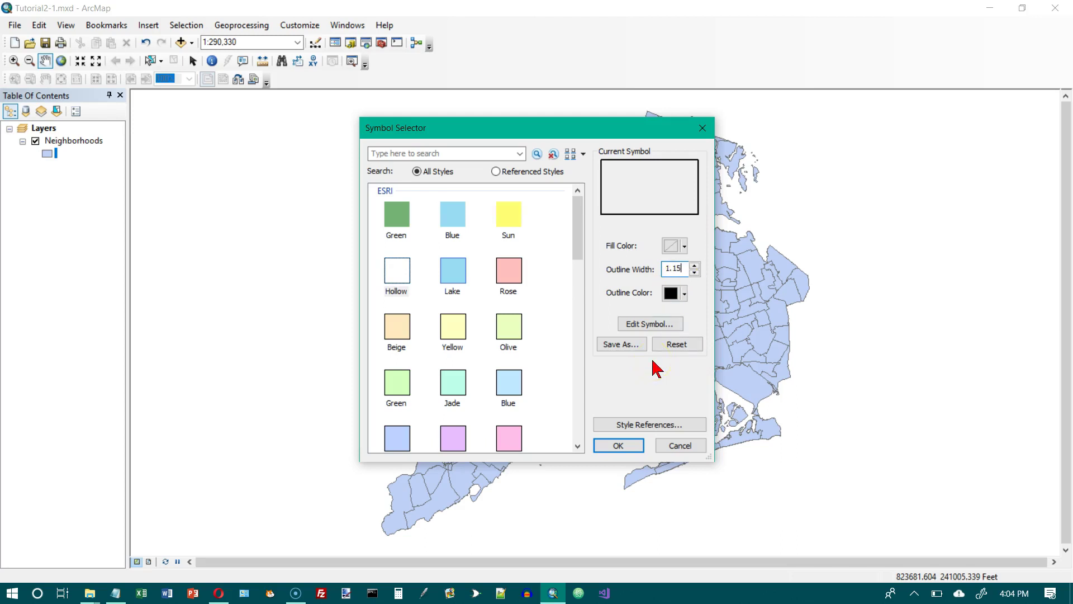
left_click(626, 443)
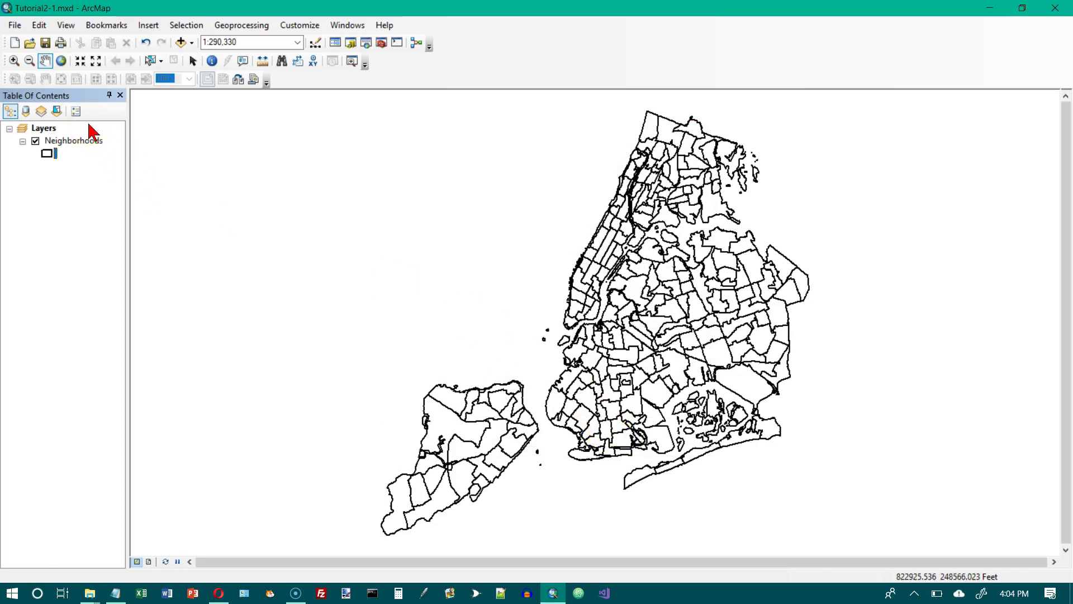
- In the Neighborhoods layer properties, turn on feature labels and set their text size to 10
left_click(71, 145)
right_click(72, 146)
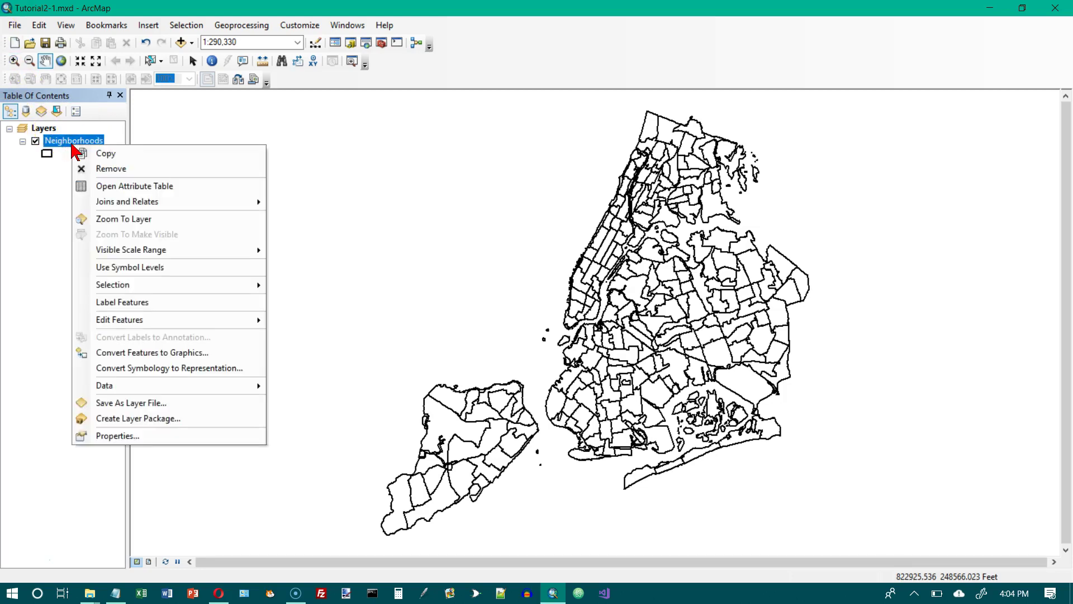
left_click(125, 437)
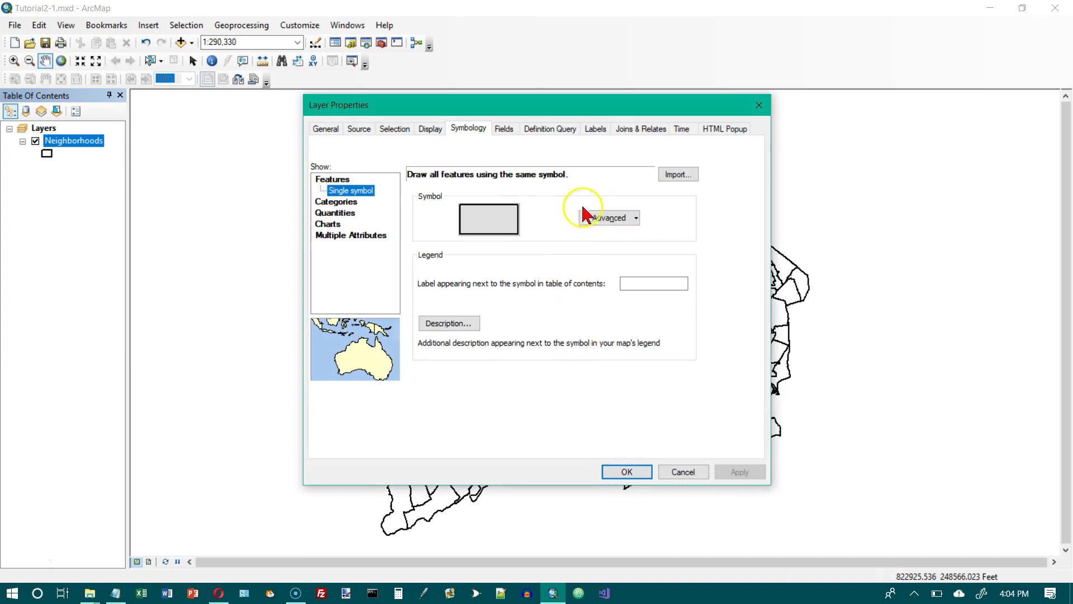
left_click(597, 130)
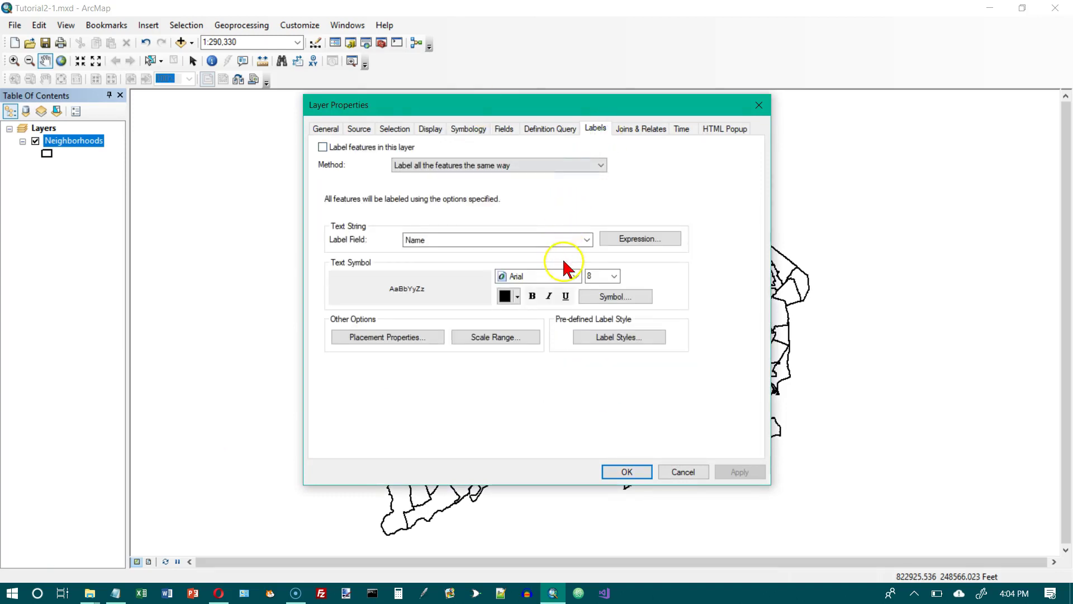
left_click(323, 147)
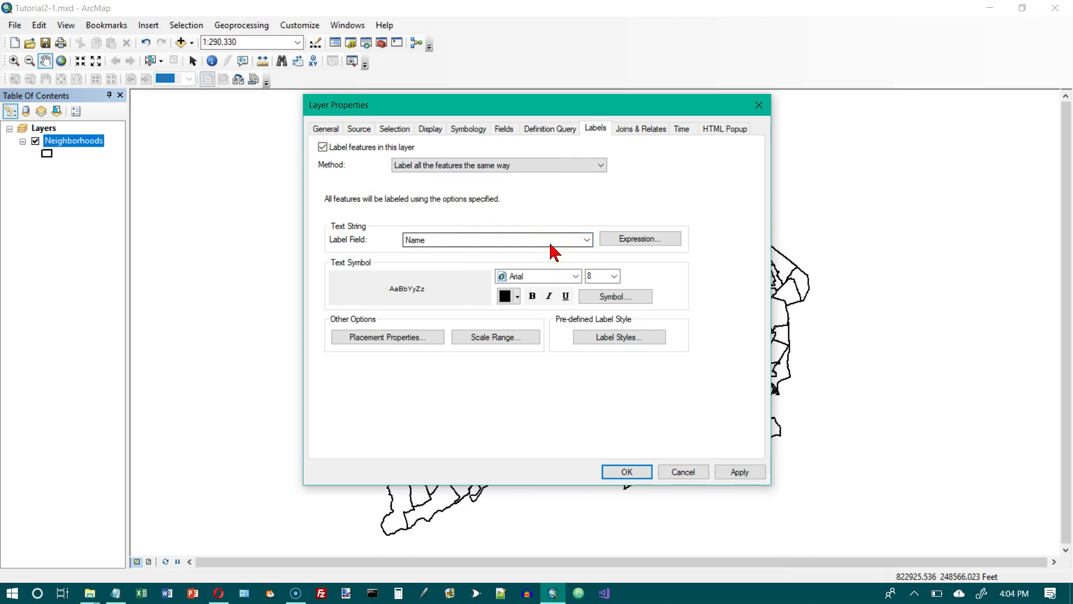
left_click(614, 276)
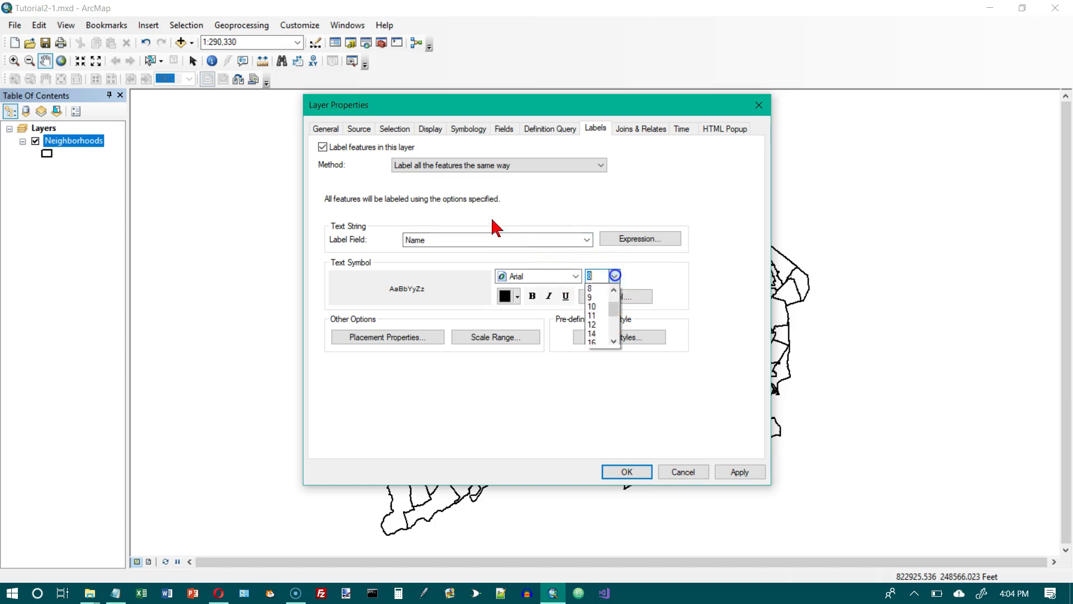
left_click(602, 307)
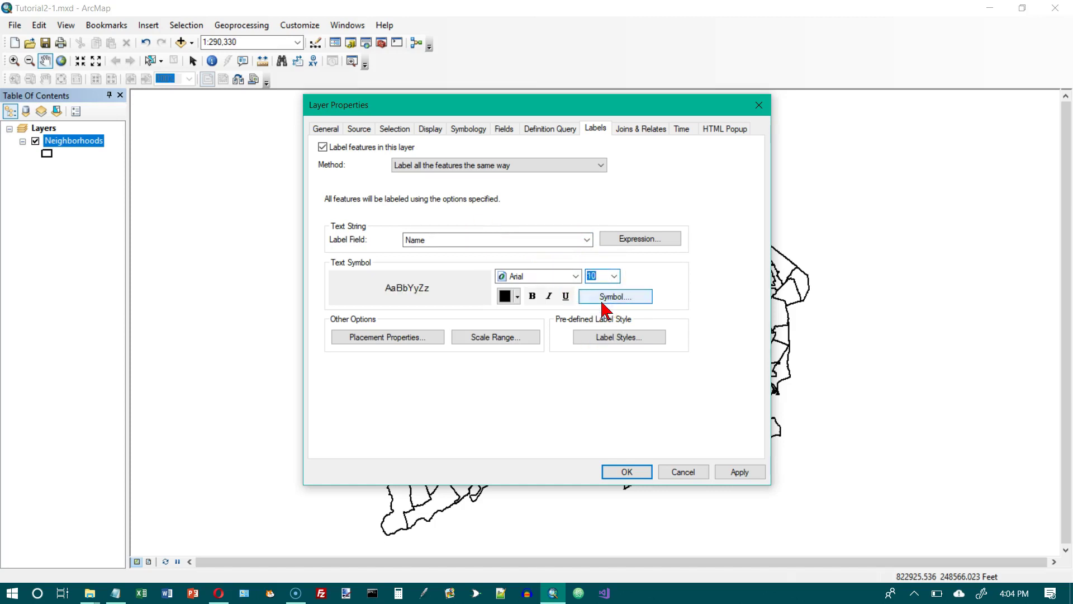
- Add a halo mask of size 1.5 to the Neighborhoods label text symbol and apply the layer properties
left_click(605, 306)
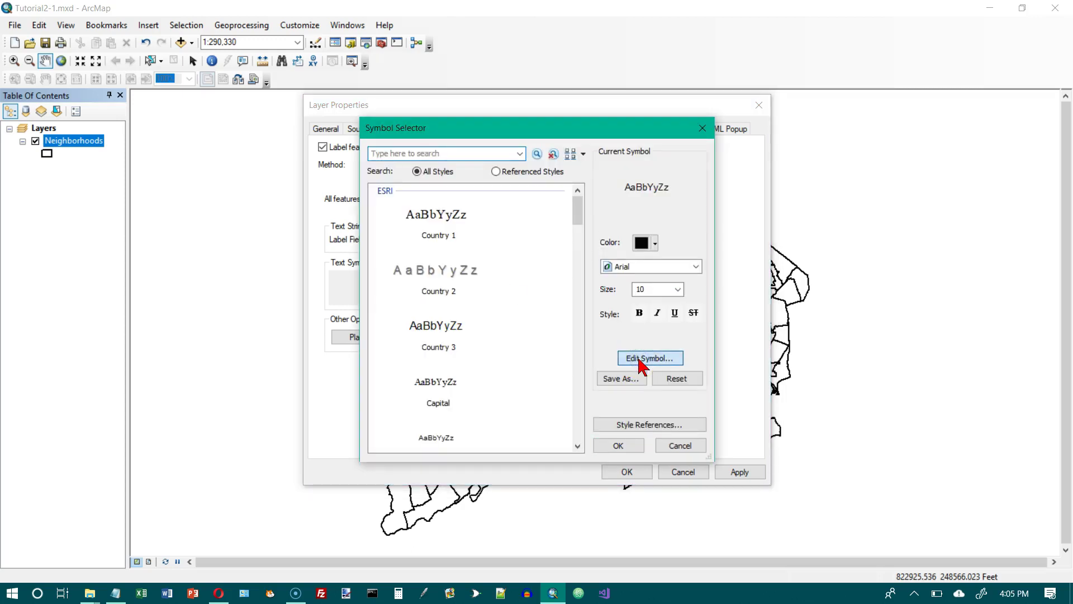
left_click(639, 363)
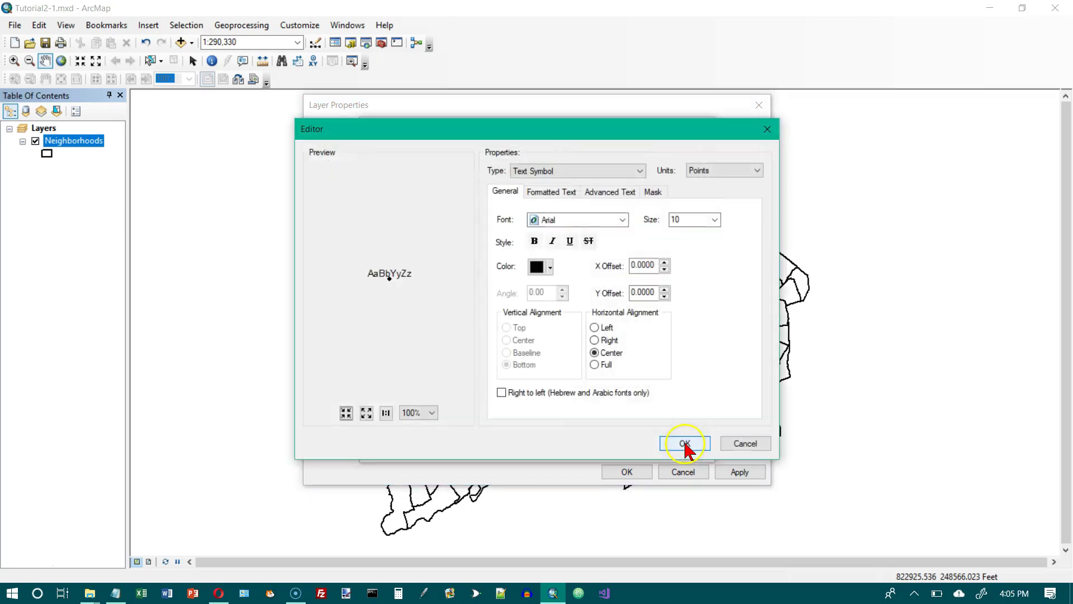
left_click(652, 191)
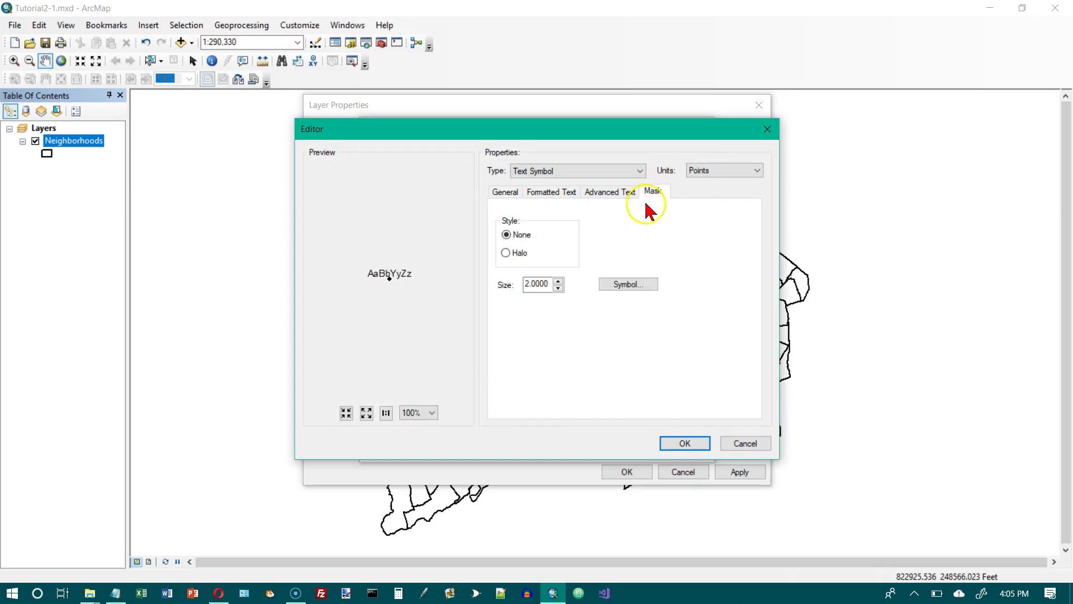
left_click(506, 254)
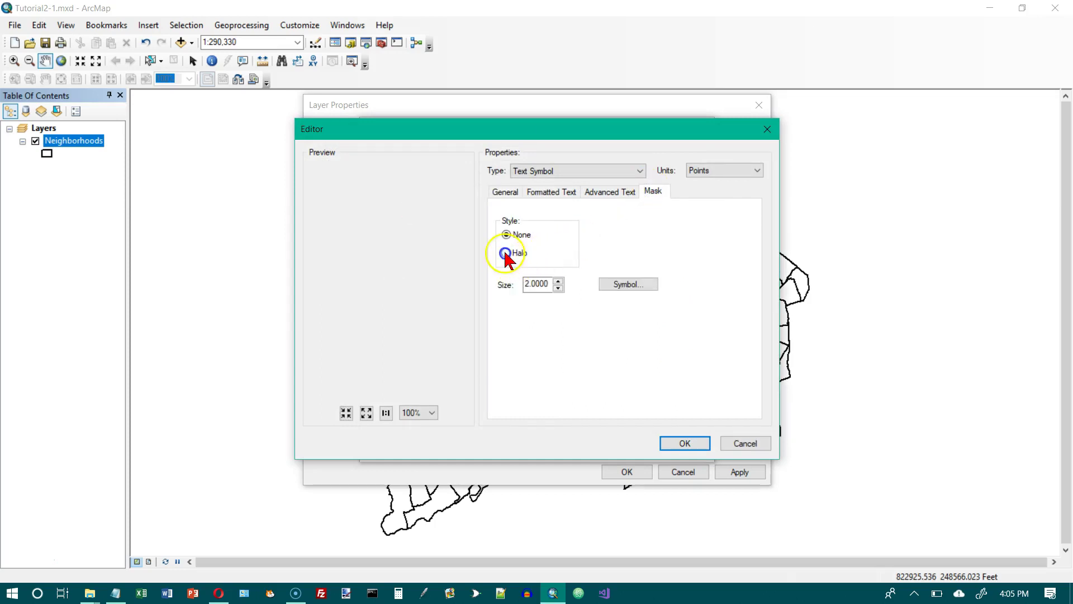
left_click(528, 284)
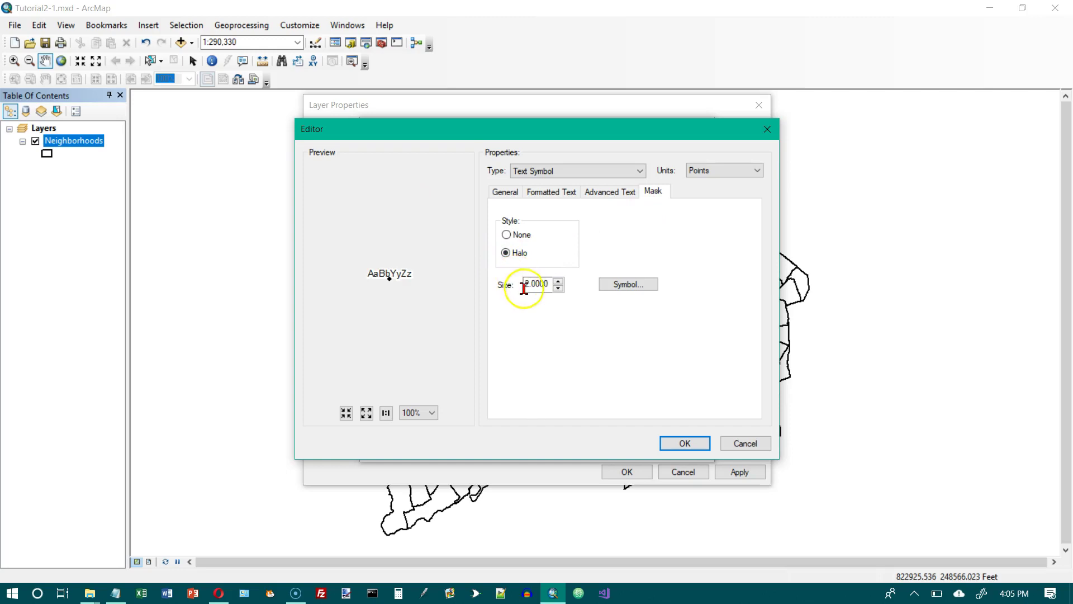
left_click_drag(546, 284, 508, 282)
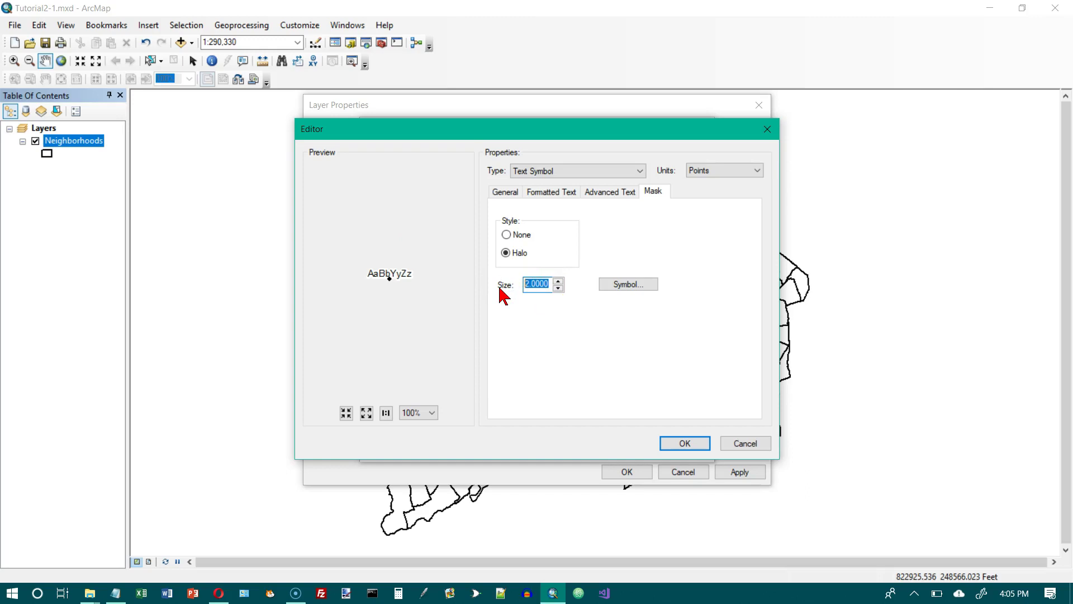
key("BackSpace")
type("1.5")
left_click(671, 443)
left_click(619, 445)
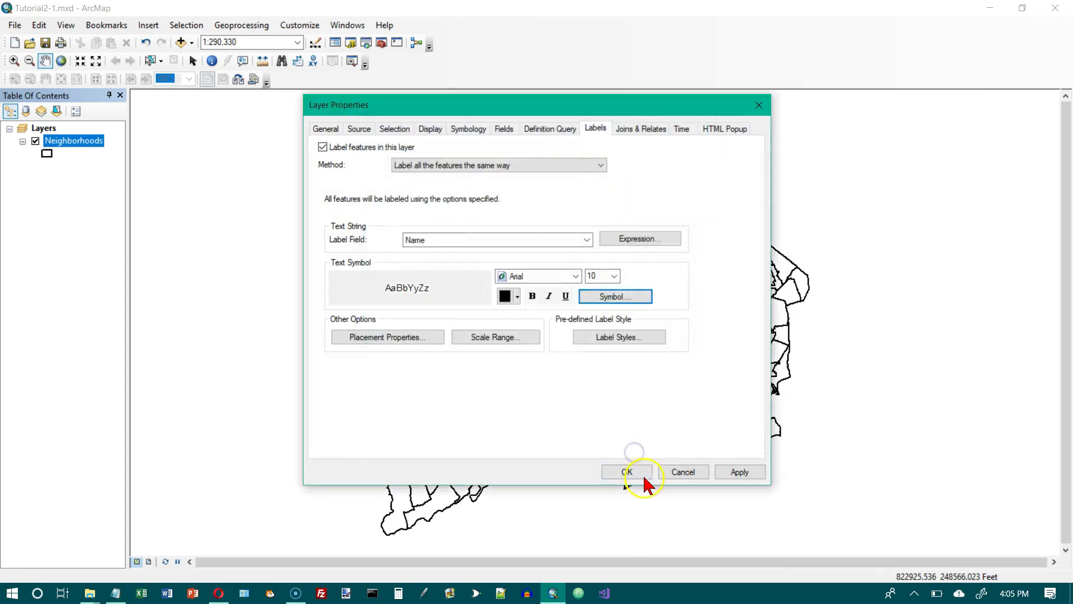
left_click(629, 472)
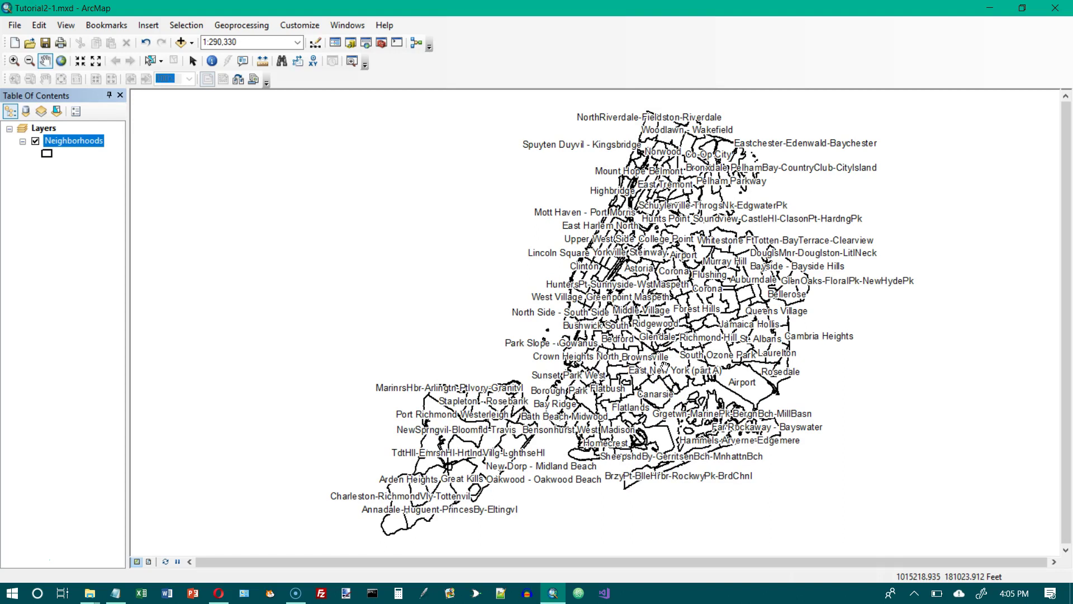
- Zoom the map to the Lower Manhattan bookmark
left_click(113, 28)
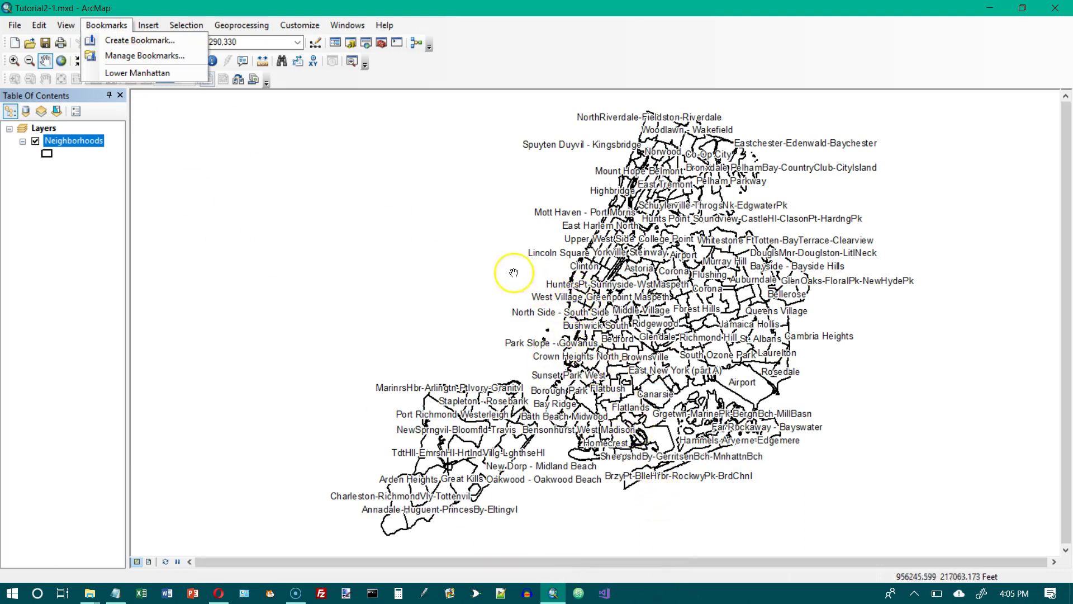
left_click(162, 74)
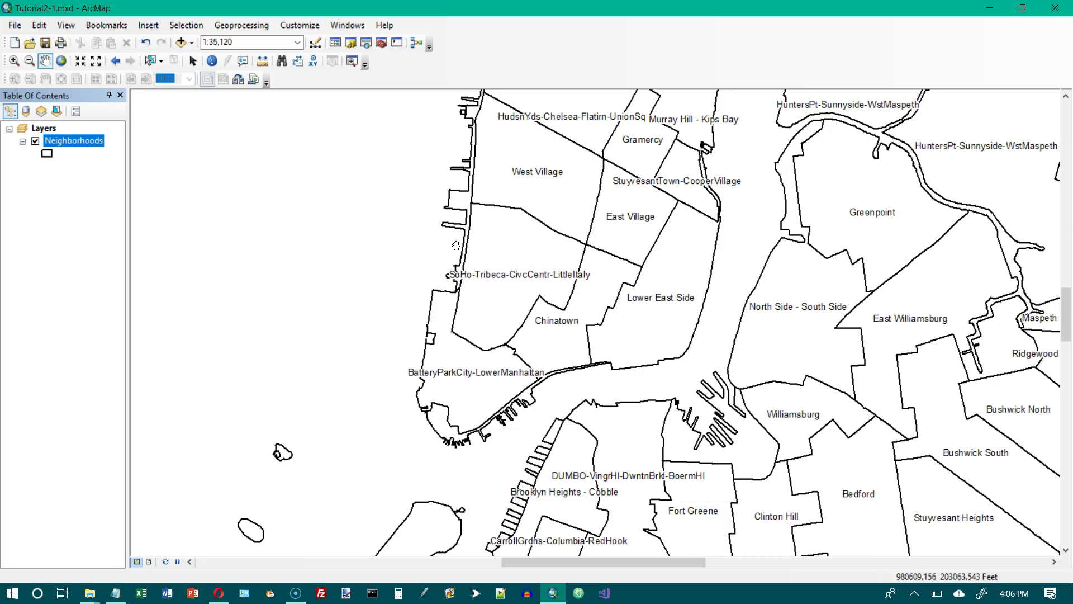
- Add the Water feature class from NYC.gdb to the map
left_click(182, 42)
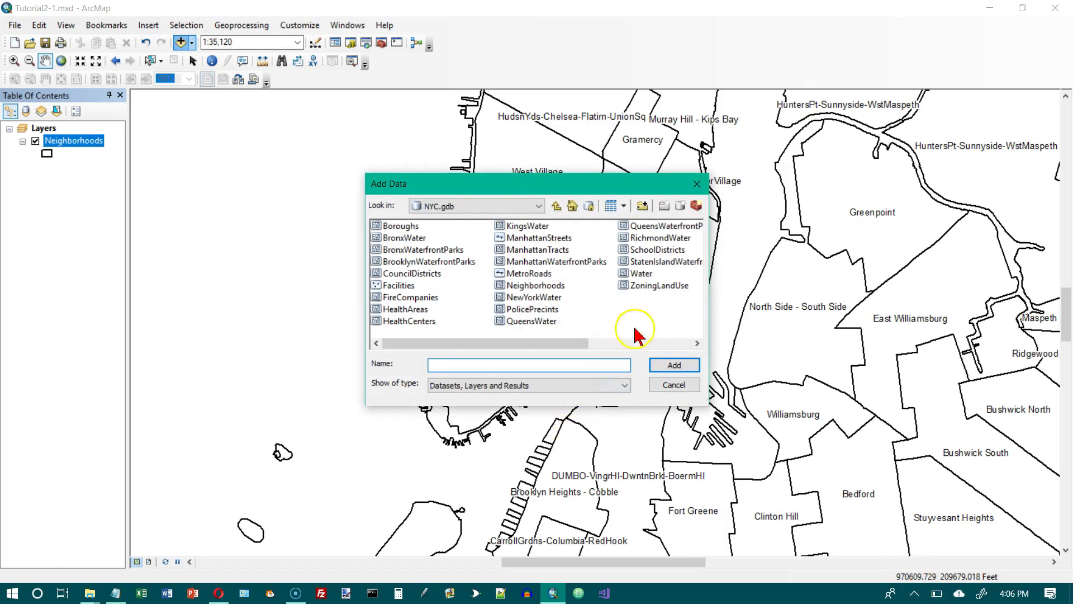
left_click(627, 274)
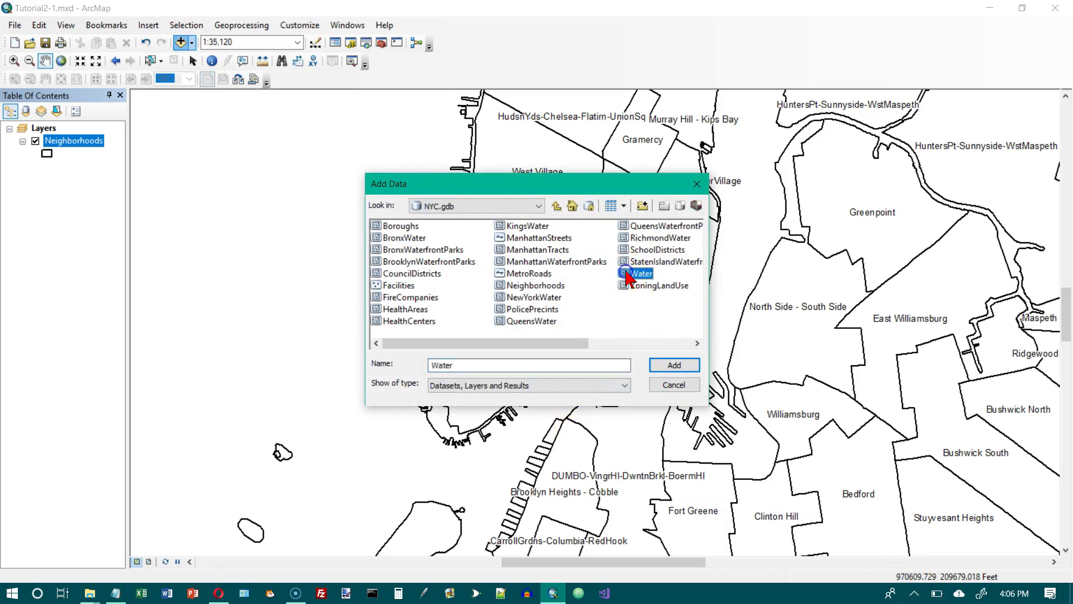
left_click(674, 369)
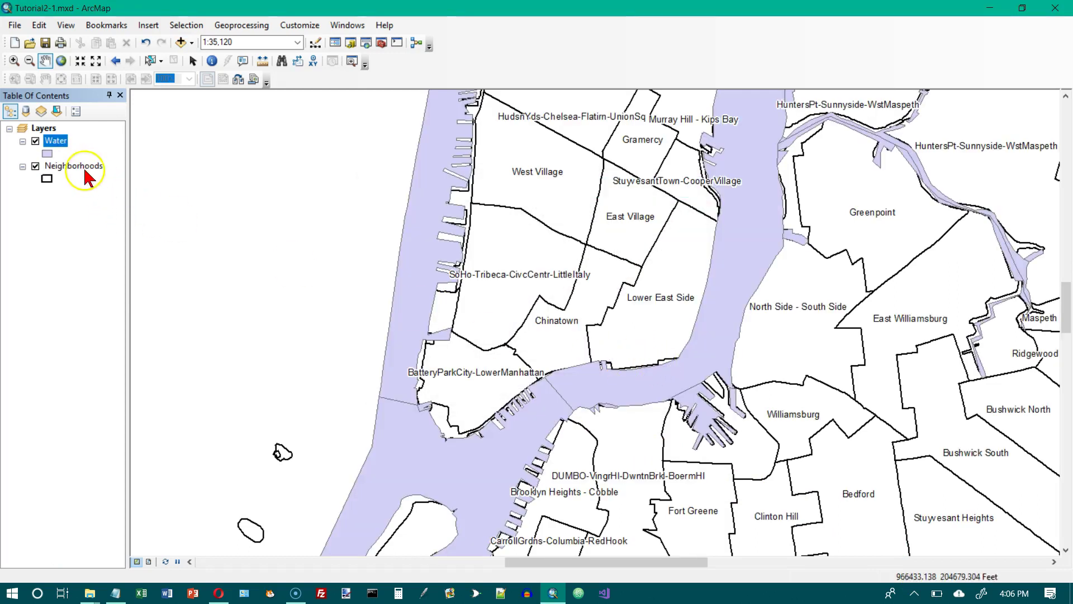
- Give the Water layer the Lake symbol with no outline color
left_click(47, 153)
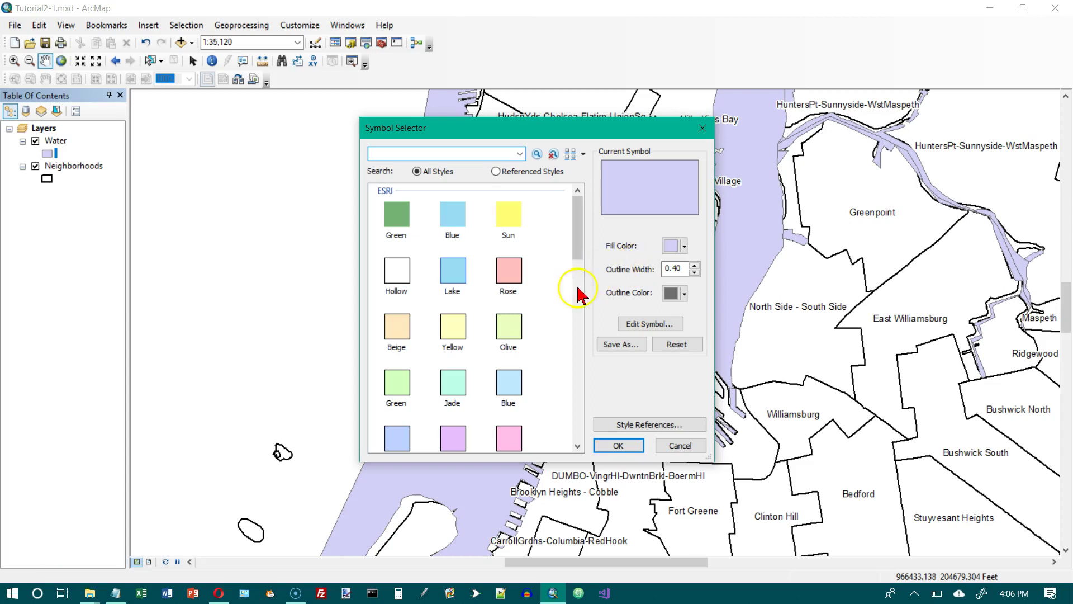
left_click(455, 277)
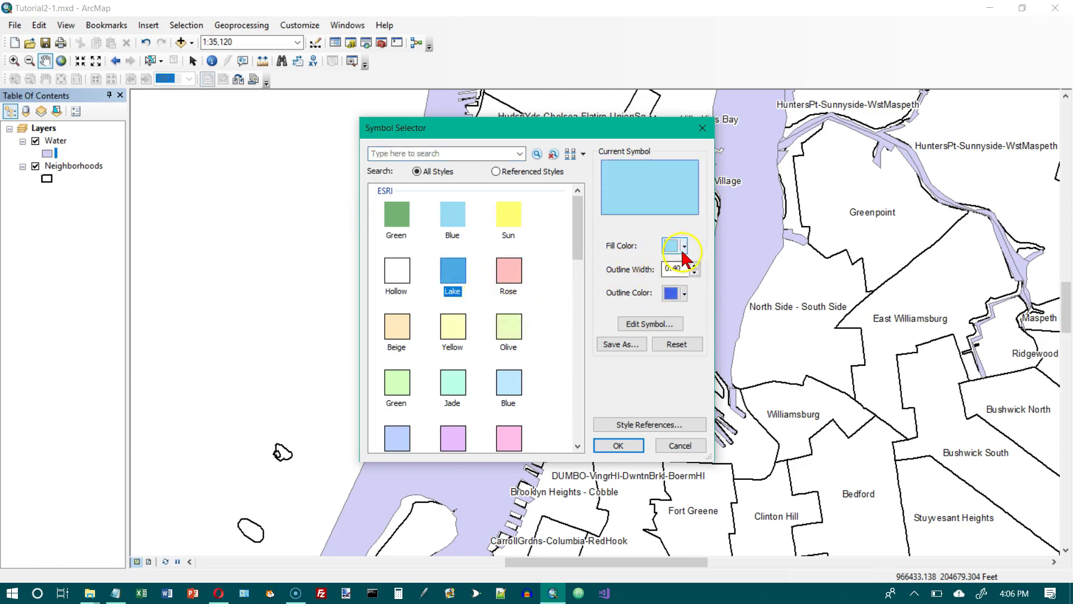
left_click(685, 293)
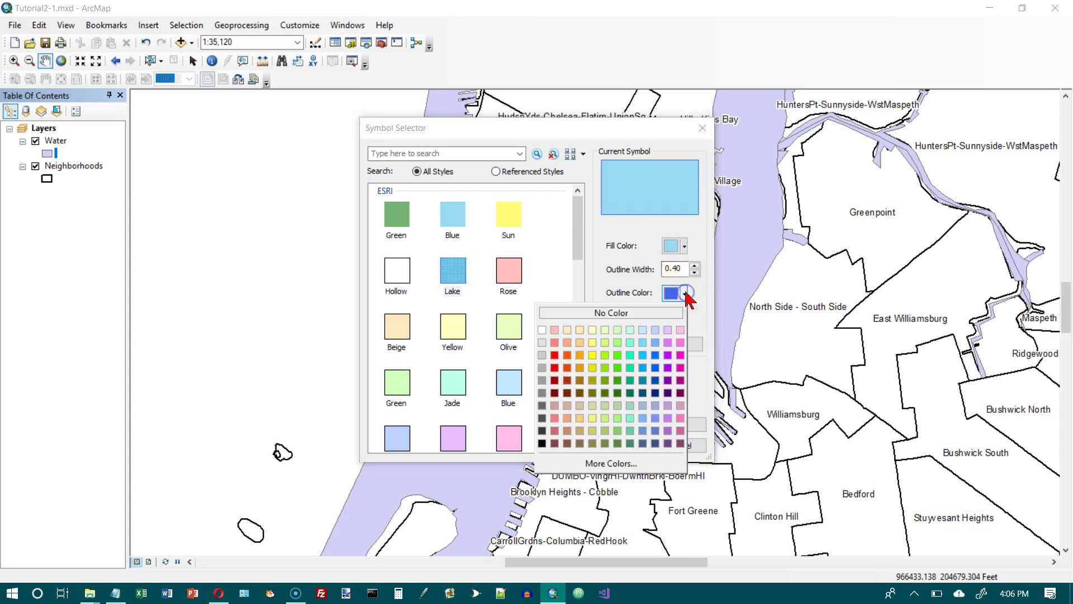
left_click(611, 312)
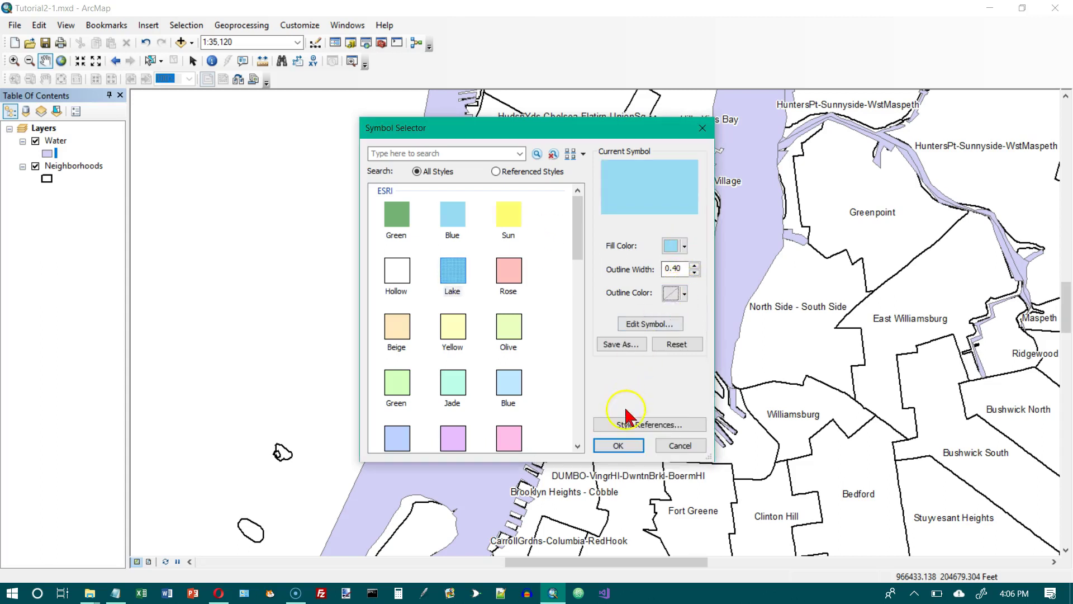
left_click(620, 445)
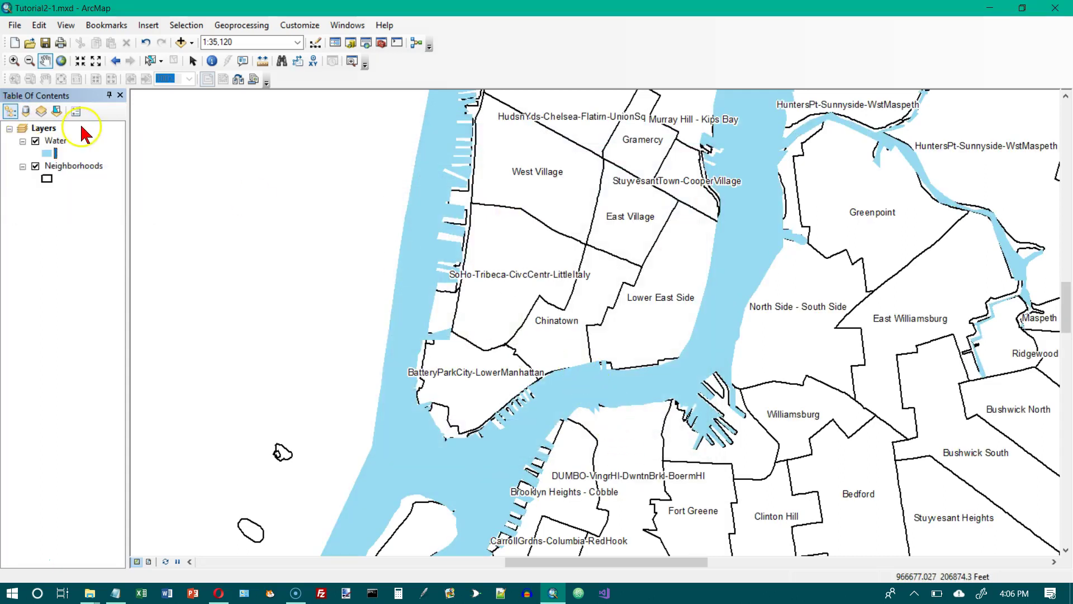
- Turn on feature labels for the Water layer and set their text to bold italic, size 12
right_click(59, 141)
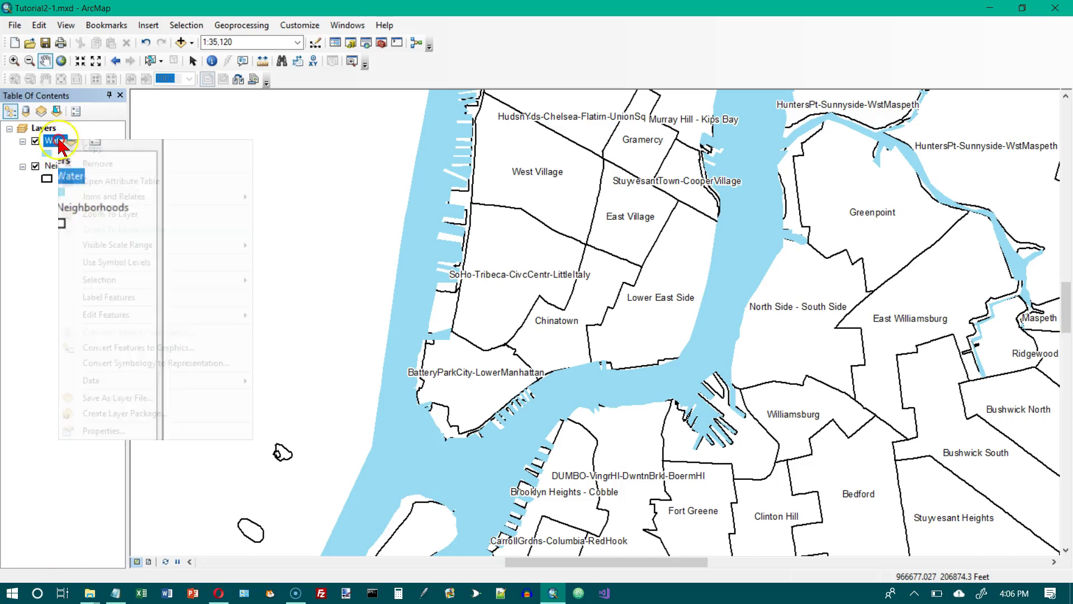
left_click(106, 431)
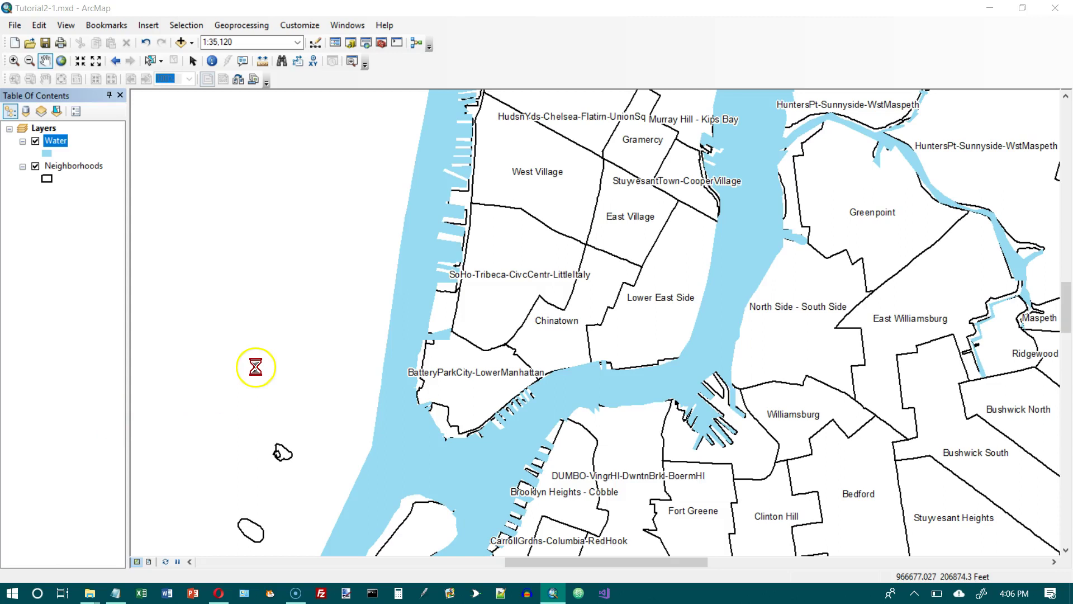
left_click(323, 172)
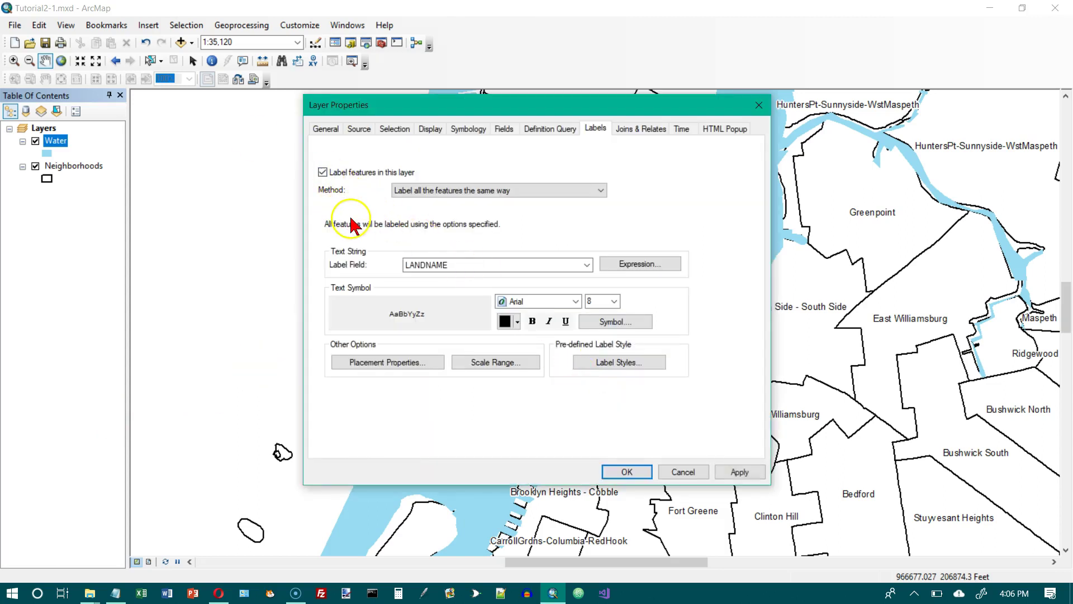
left_click(534, 319)
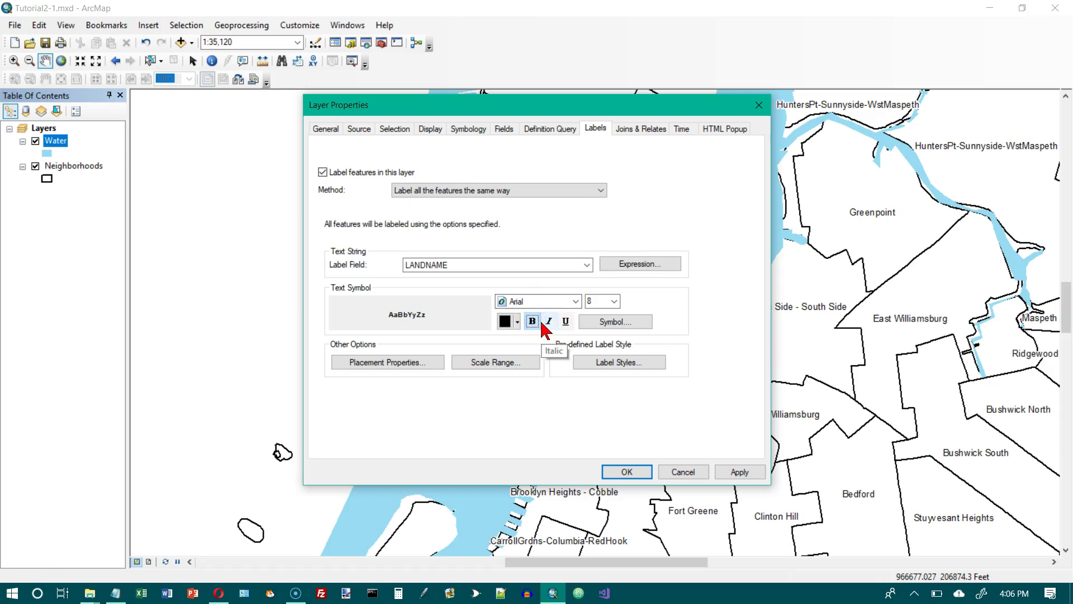
left_click(547, 323)
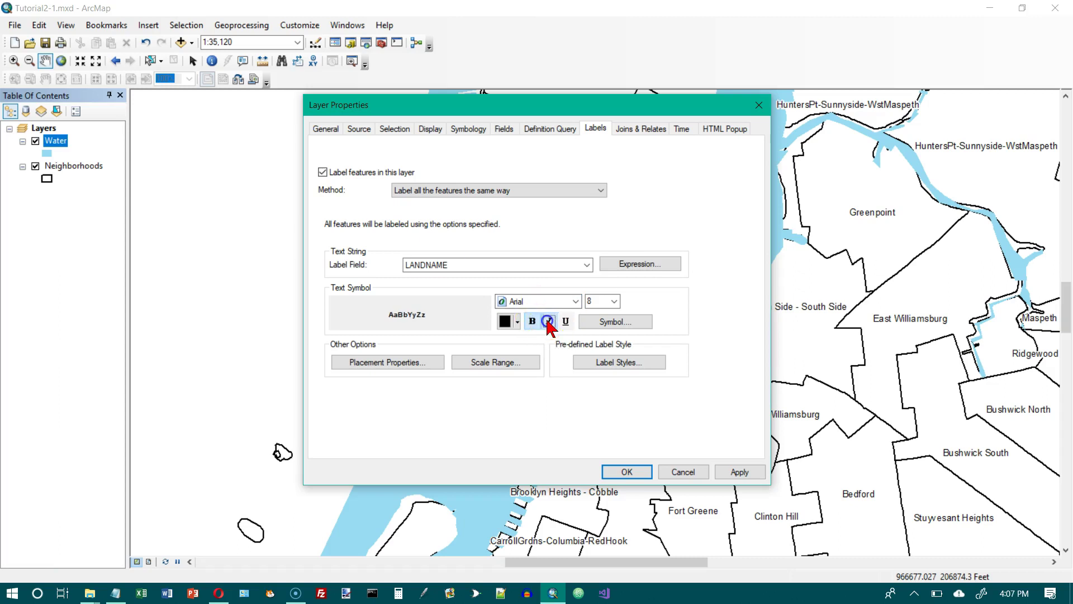
left_click(614, 302)
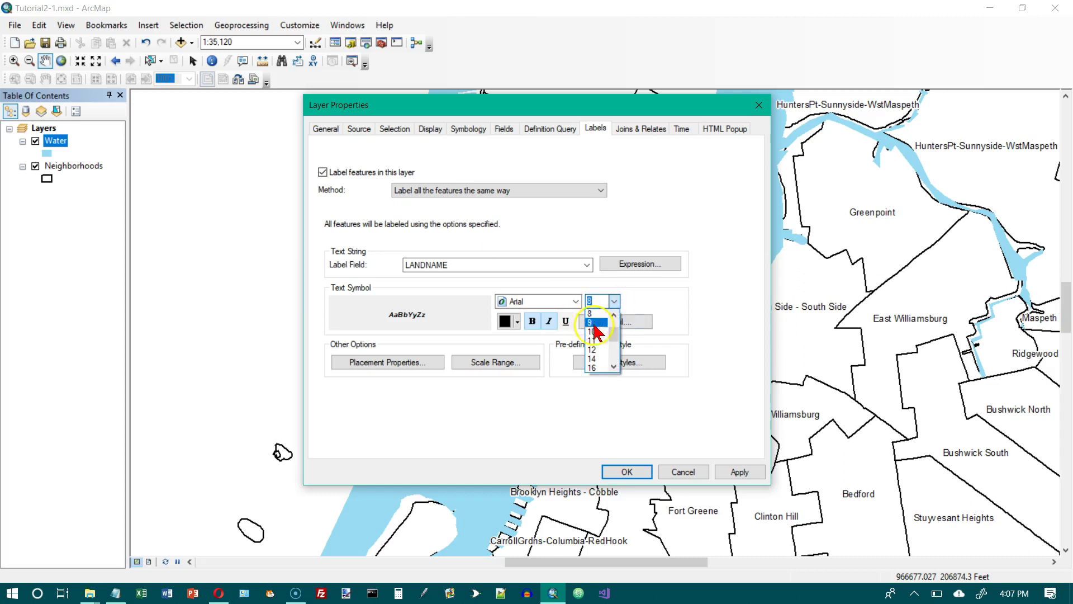
left_click(596, 351)
left_click(614, 475)
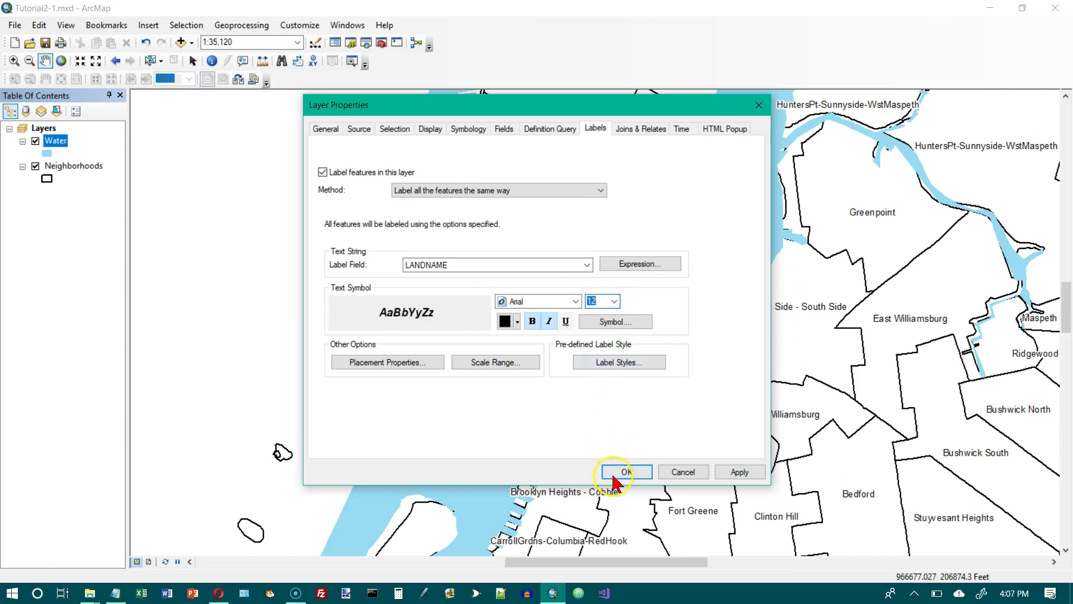
left_click(615, 476)
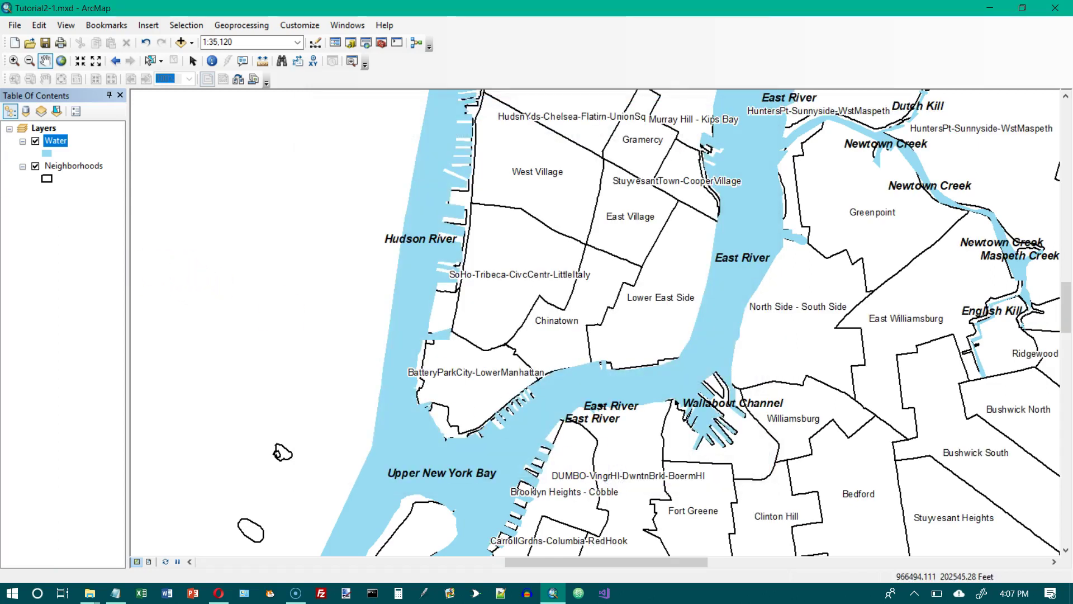
- Move the Water layer below Neighborhoods in the drawing order
left_click(51, 142)
left_click_drag(54, 142, 69, 194)
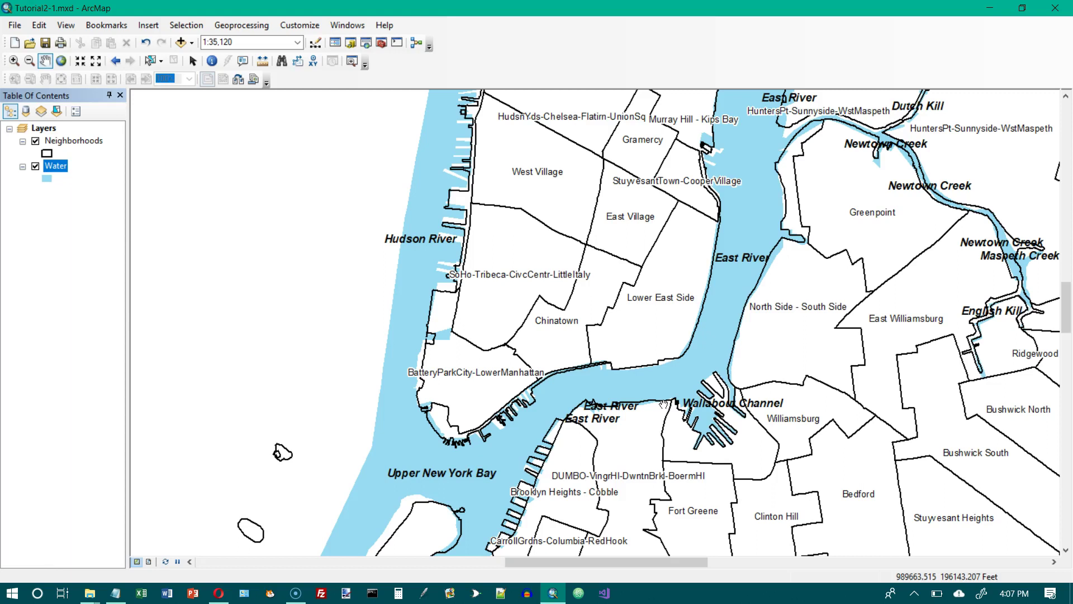
left_click(671, 390)
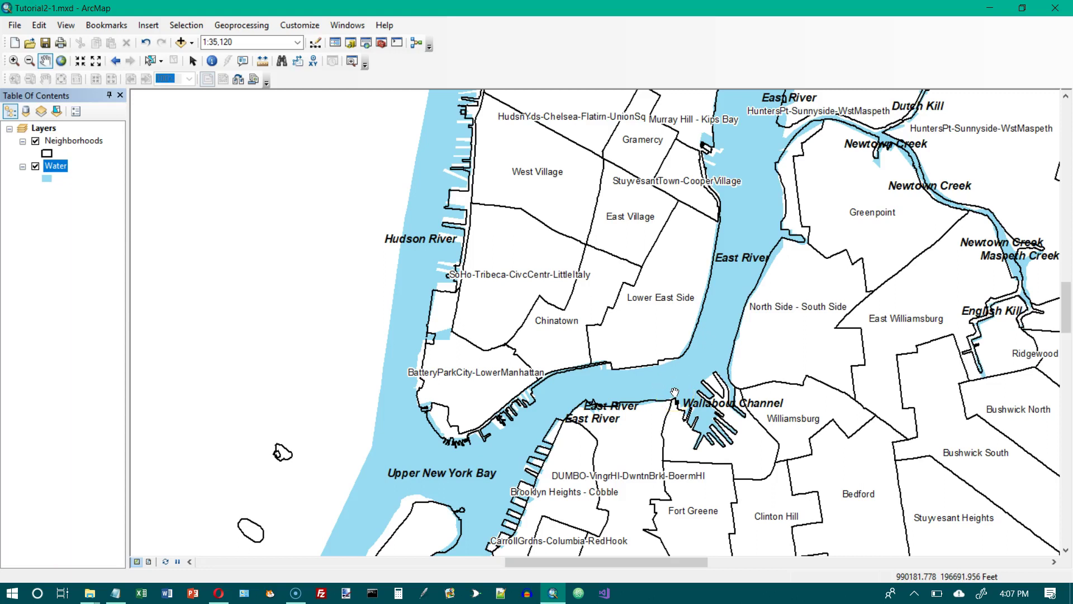
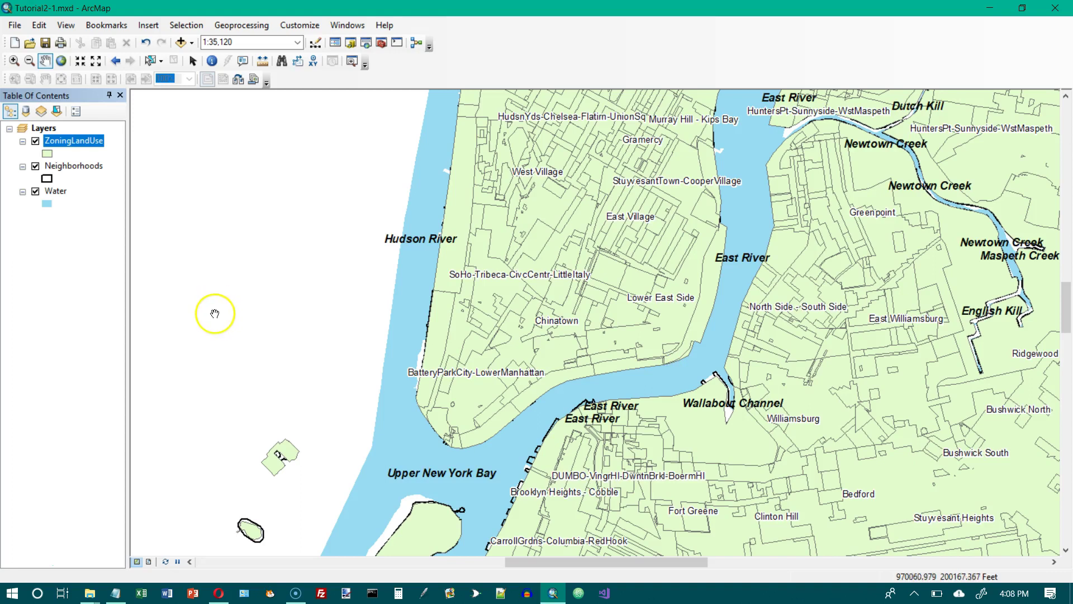
- Place the ZoningLandUse layer between Neighborhoods and Water in the drawing order
left_click_drag(58, 148, 62, 174)
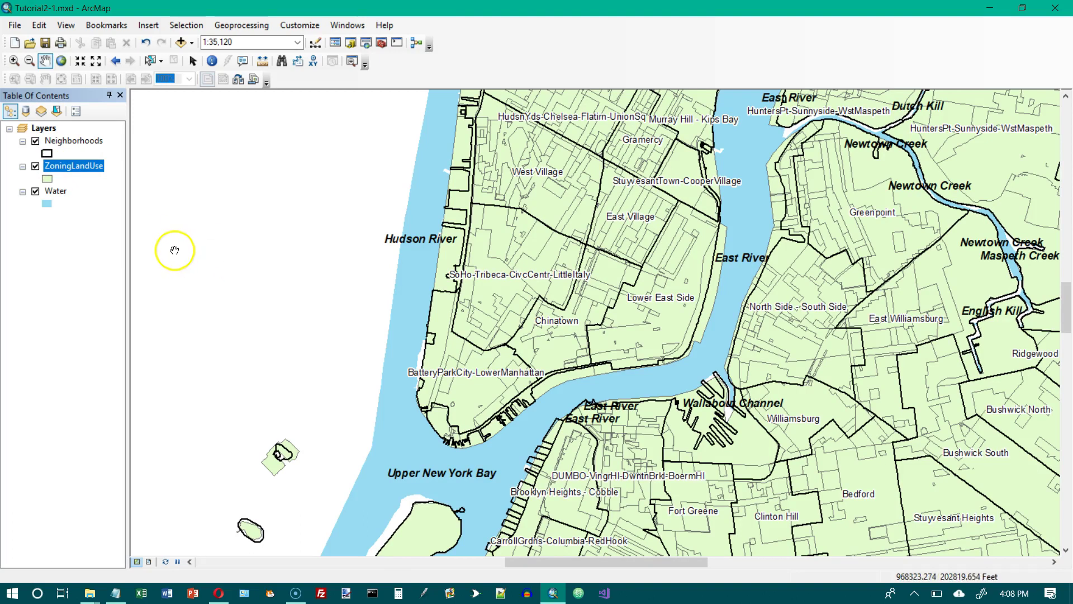
- Set the ZoningLandUse symbology to unique values of the LANDUSE field and add all values
left_click(73, 165)
right_click(74, 166)
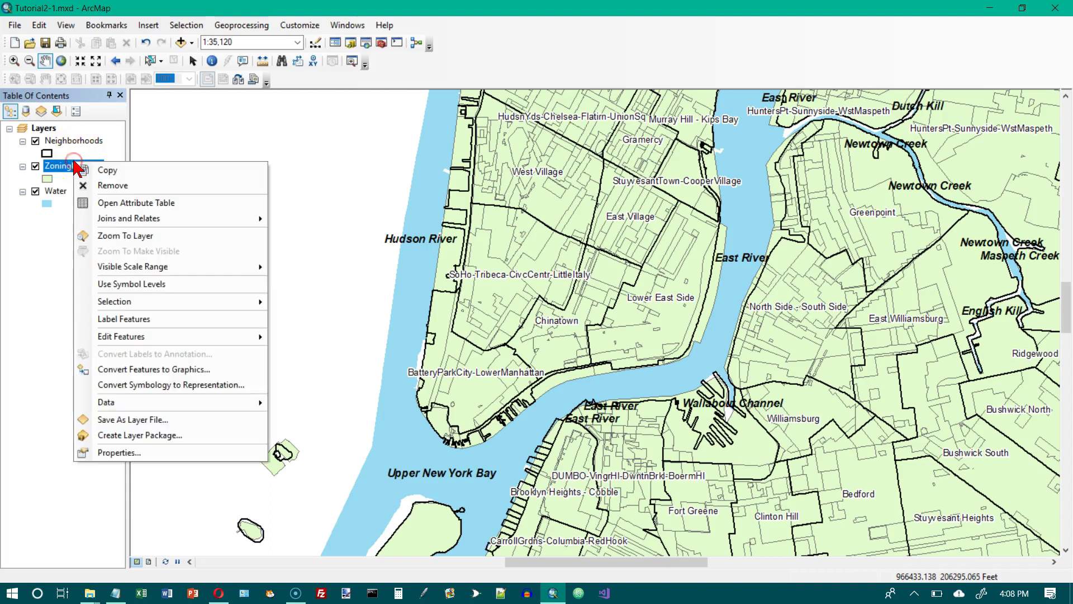
left_click(190, 454)
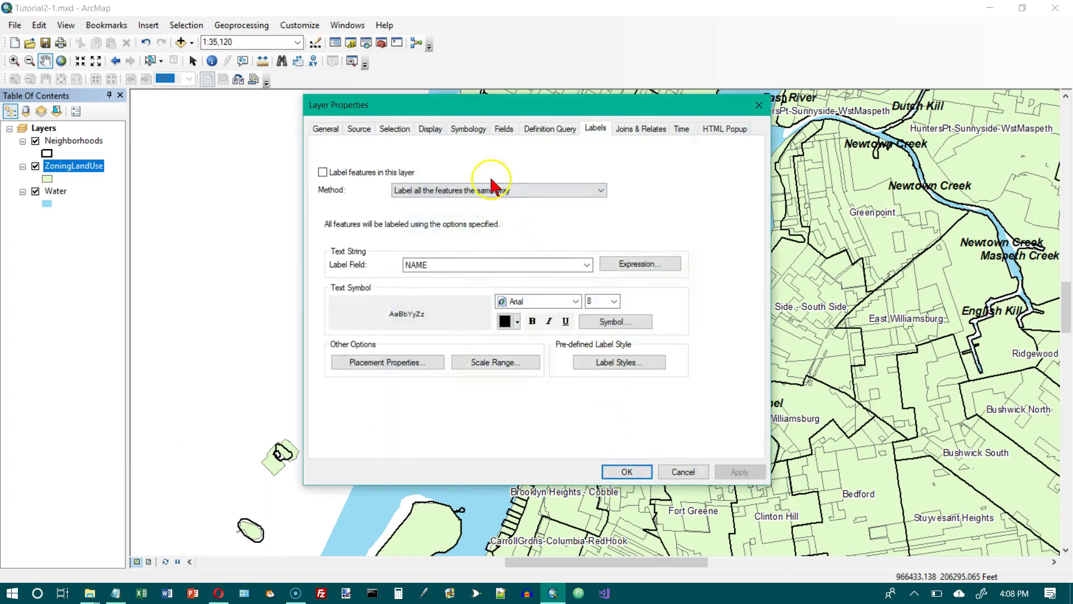
left_click(468, 128)
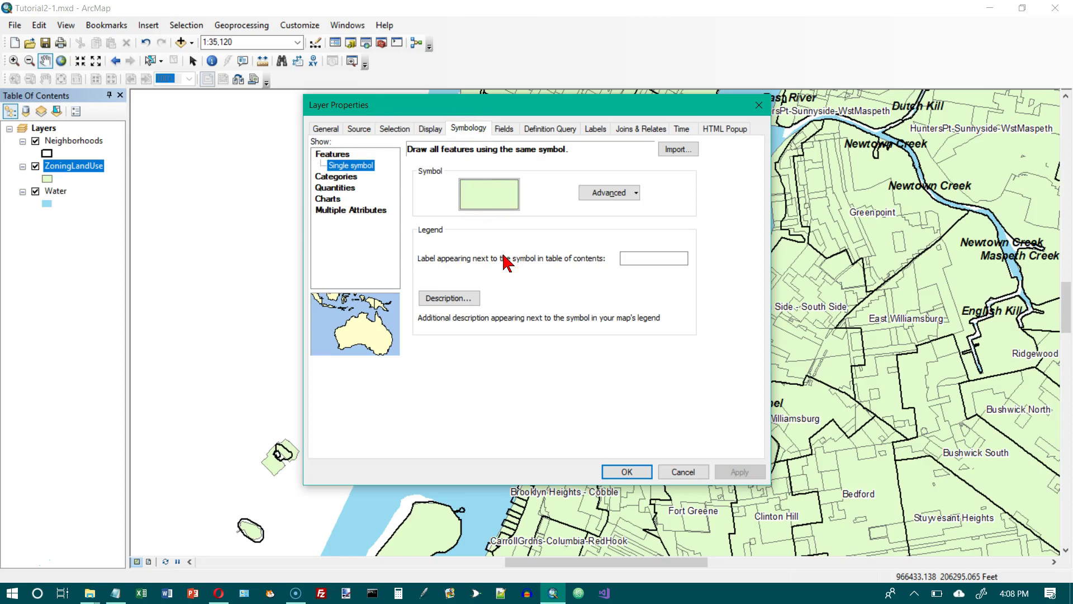
left_click(525, 289)
left_click(338, 177)
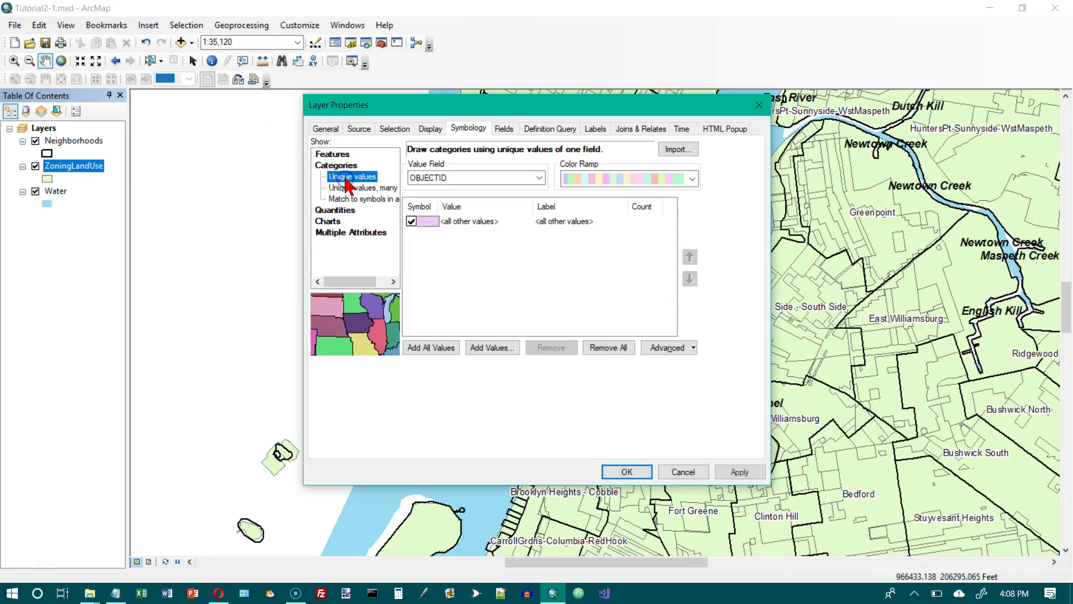
left_click(482, 255)
left_click(440, 167)
left_click(539, 179)
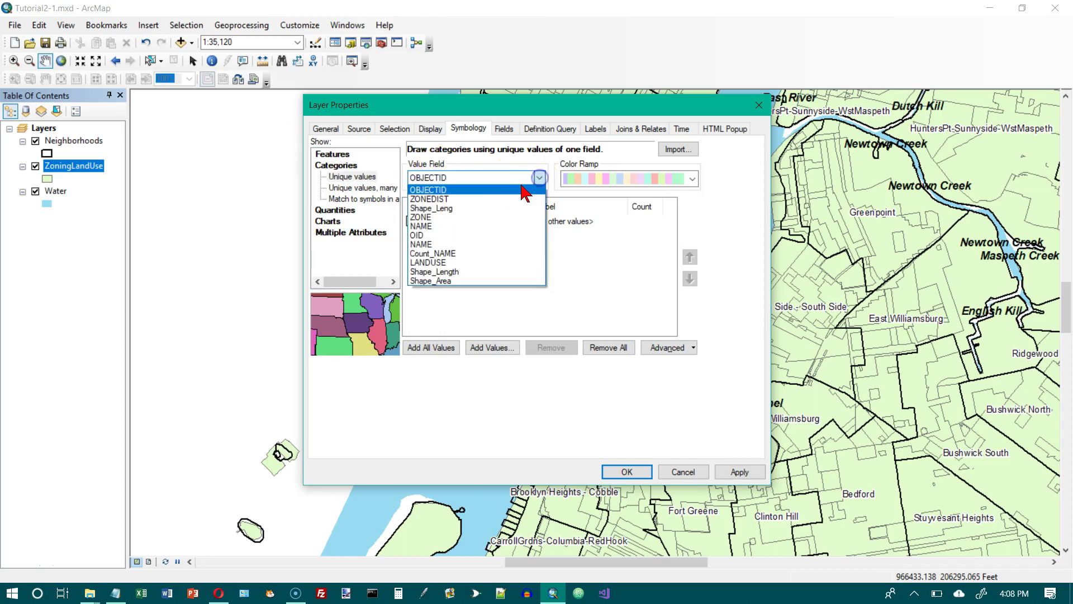
left_click(461, 262)
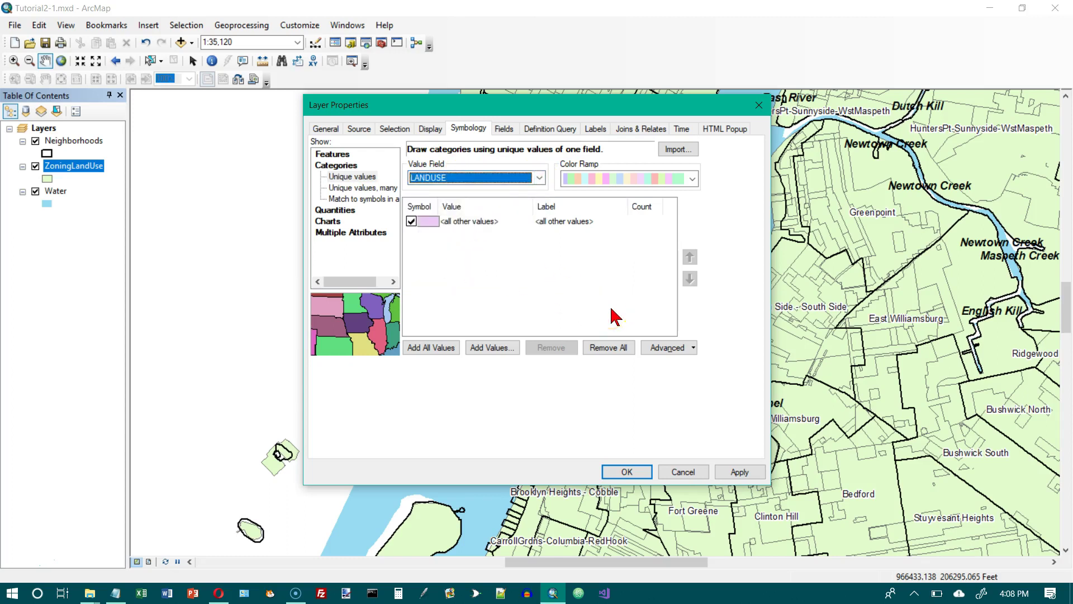
left_click(440, 348)
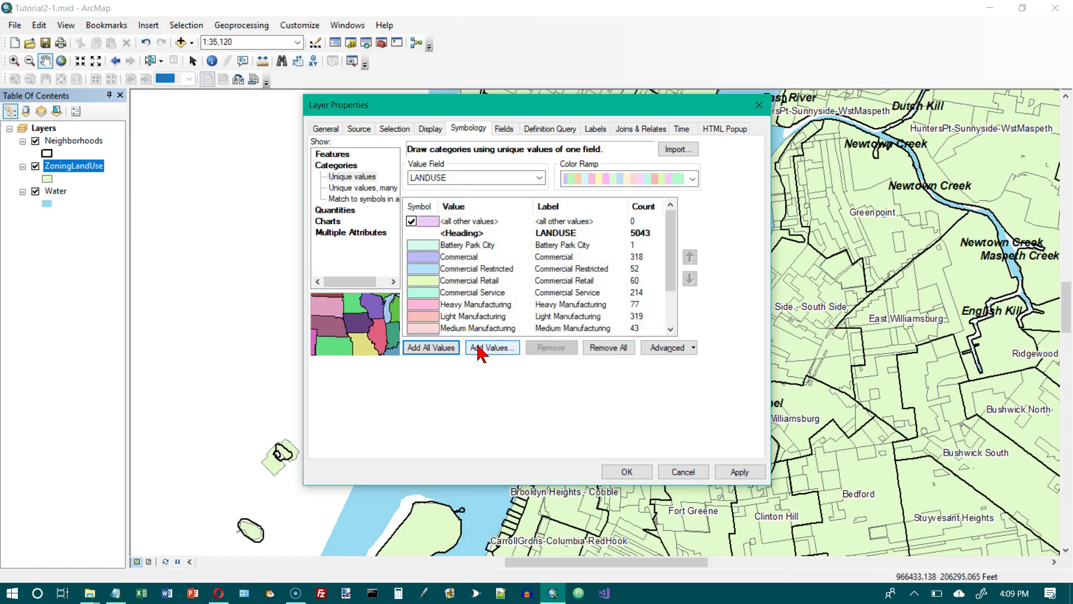
- Give the Battery Park City land use class a light olive-green fill and a medium gray outline
left_click(433, 246)
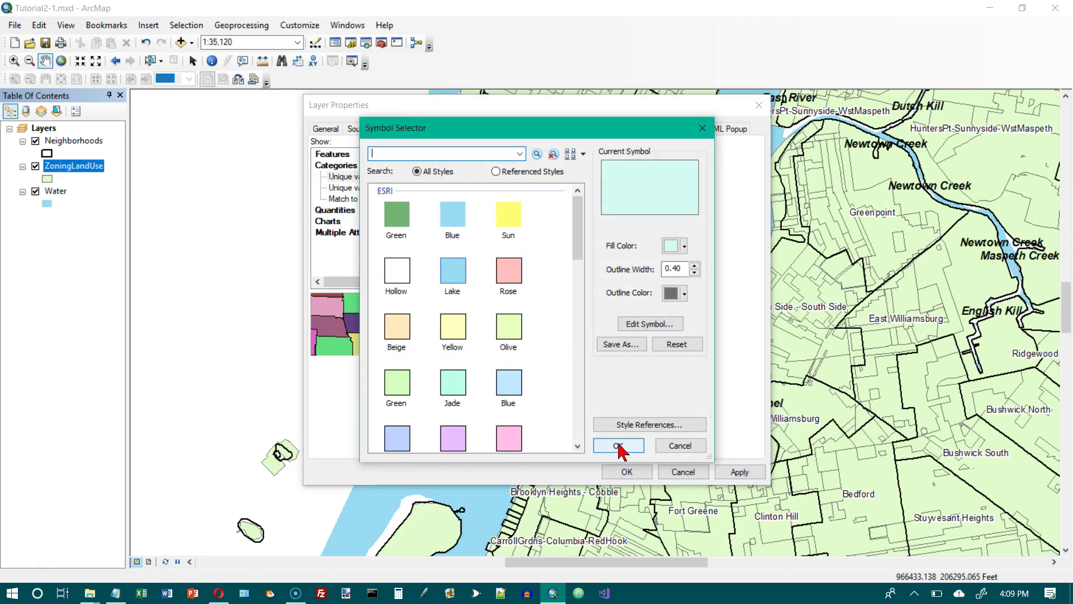
left_click(685, 246)
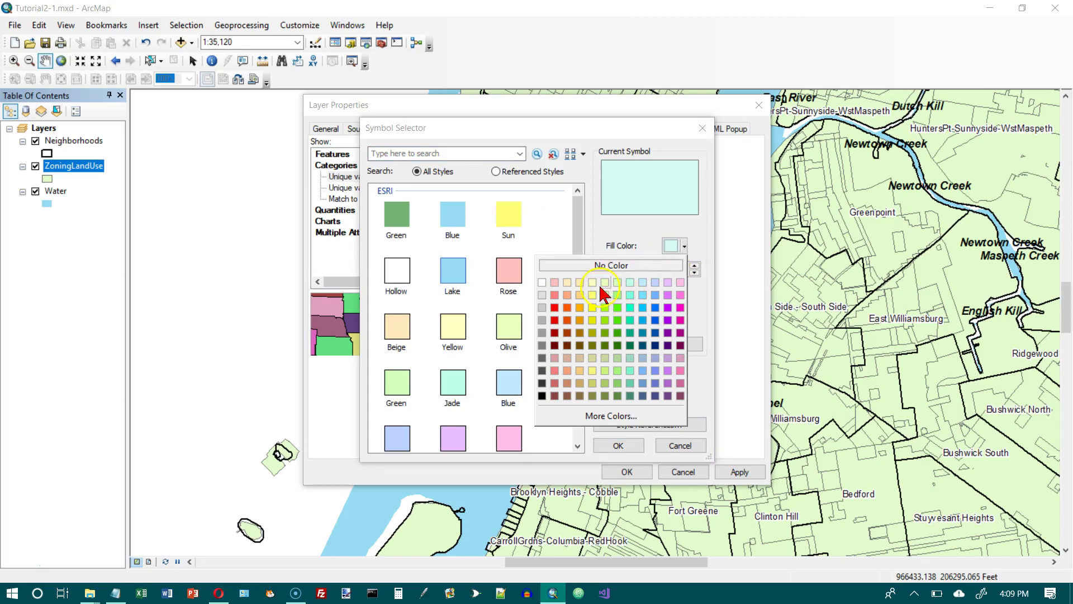
left_click(605, 358)
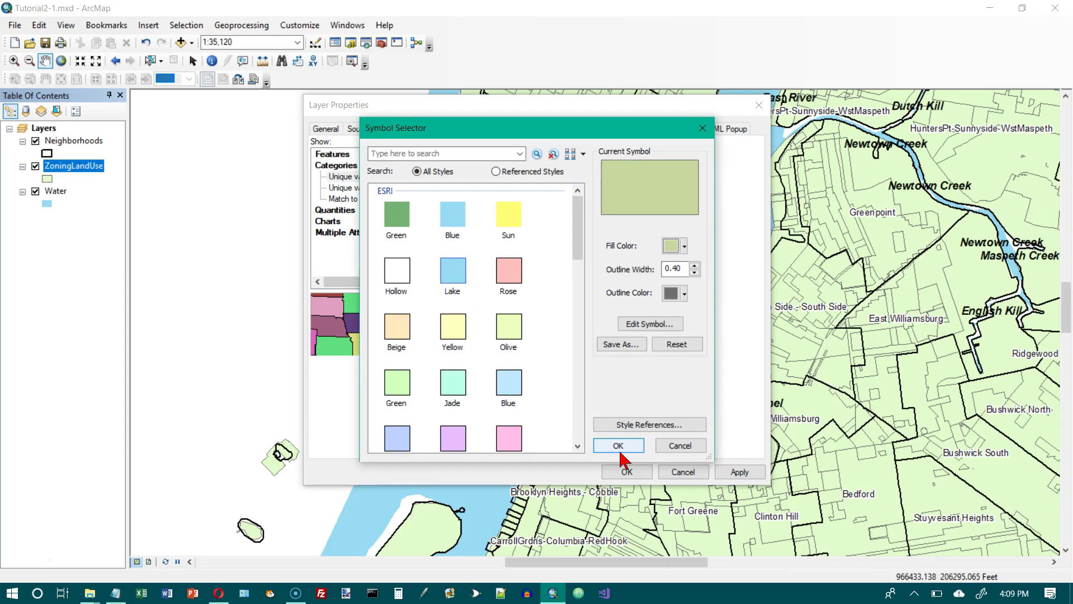
left_click(684, 294)
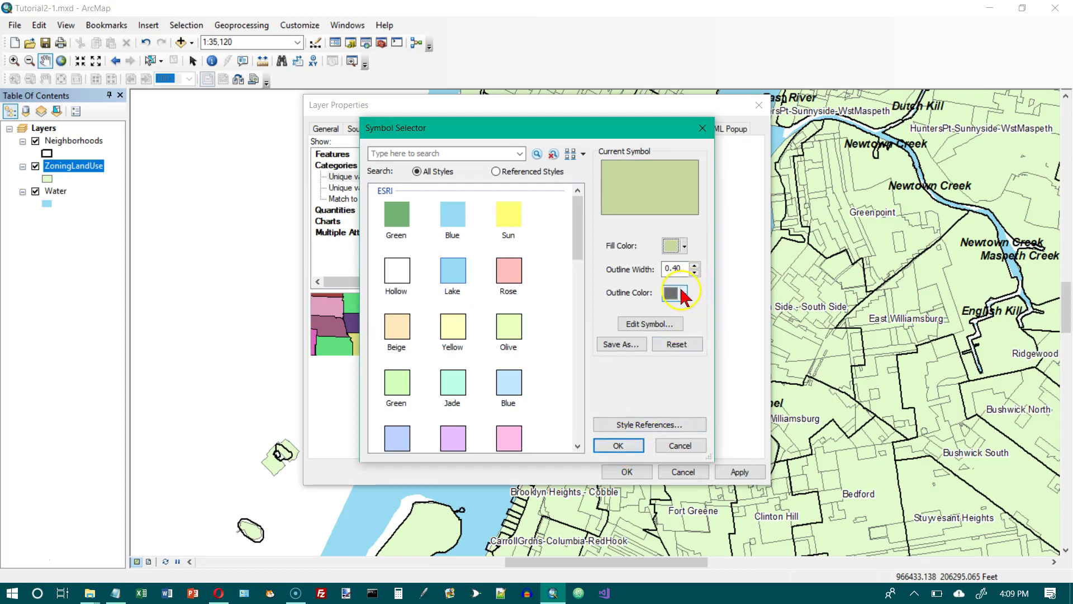
left_click(684, 293)
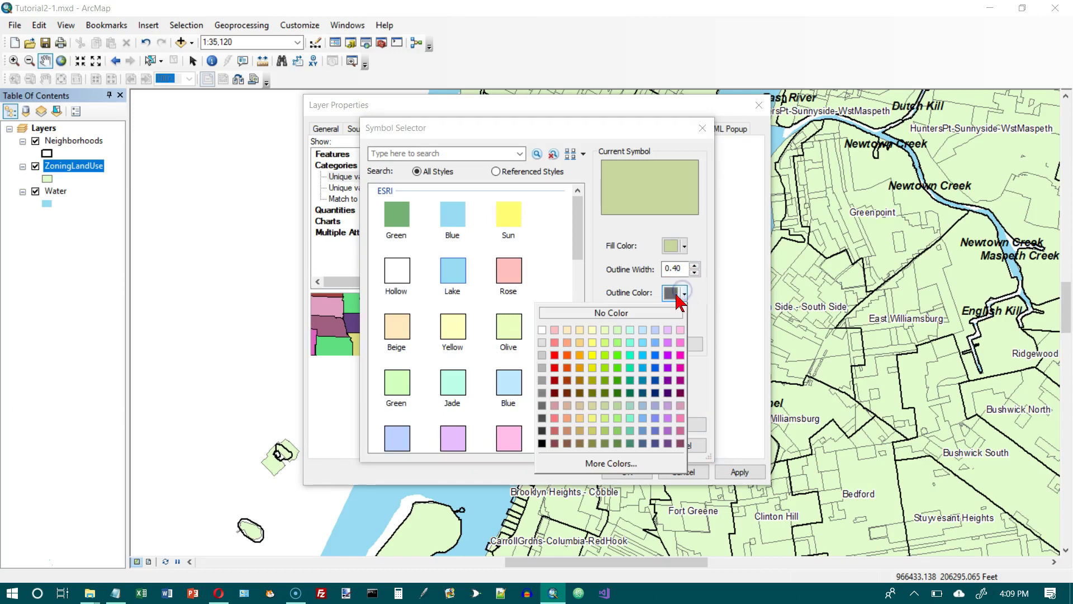
left_click(542, 367)
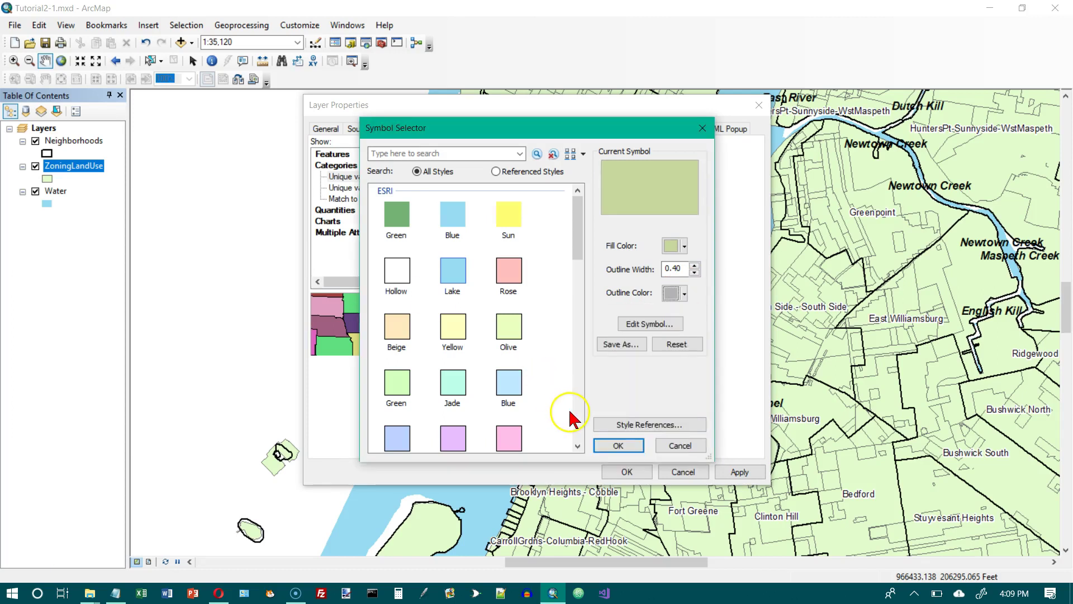
left_click(620, 445)
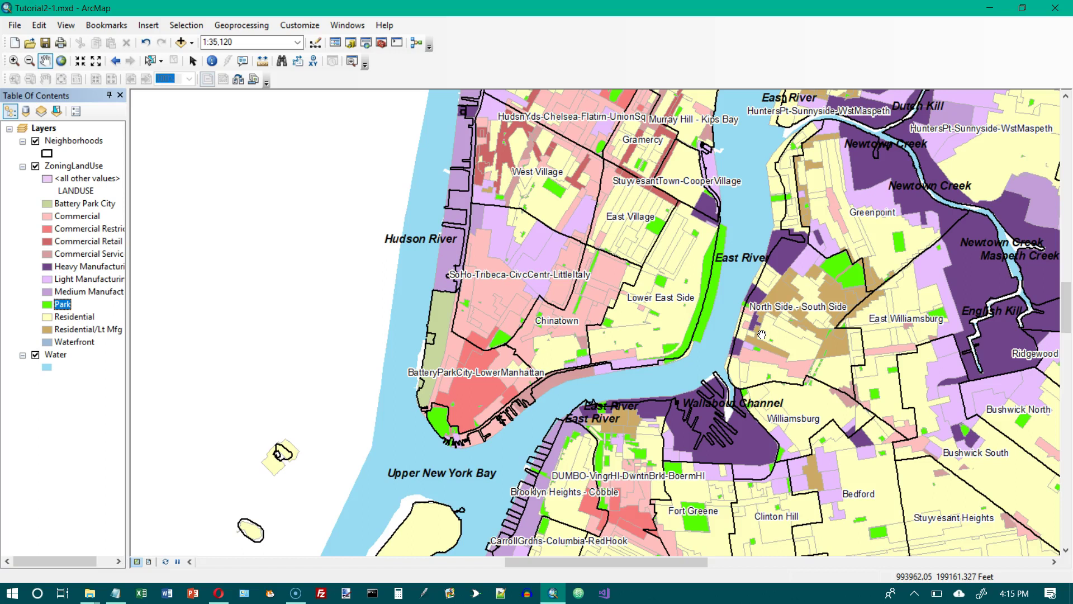
left_click(712, 278)
left_click(703, 273)
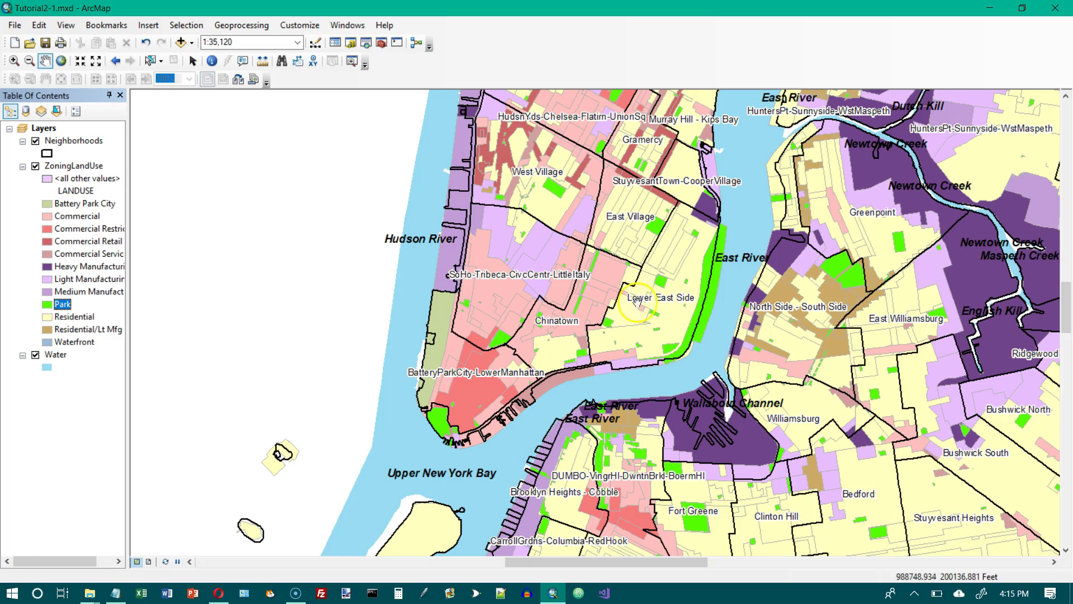
- Turn on labels for the ZoningLandUse layer and use ZONE as the label field
right_click(66, 166)
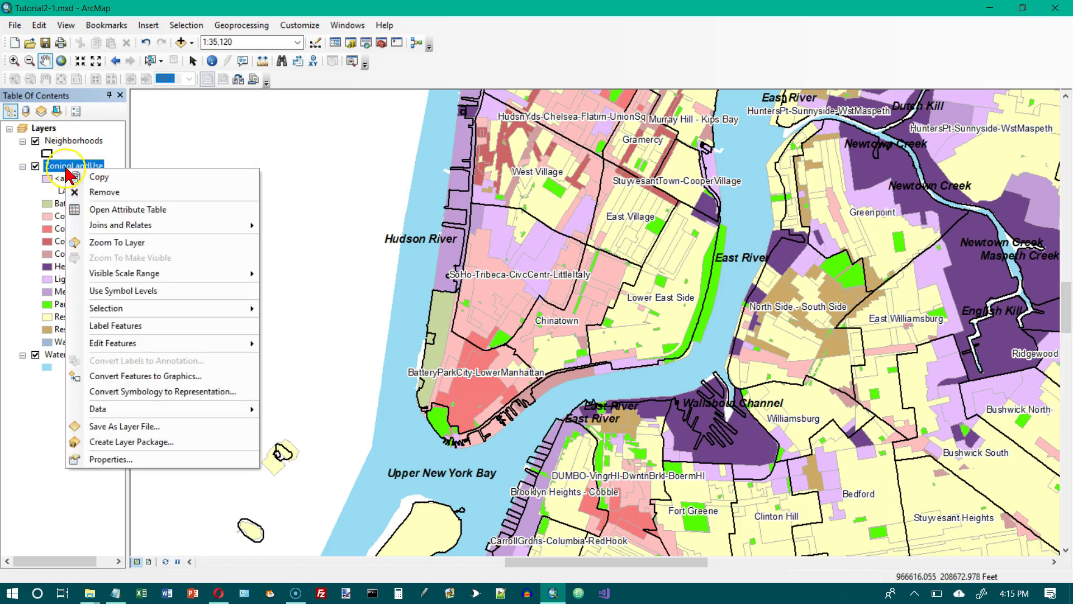
left_click(125, 460)
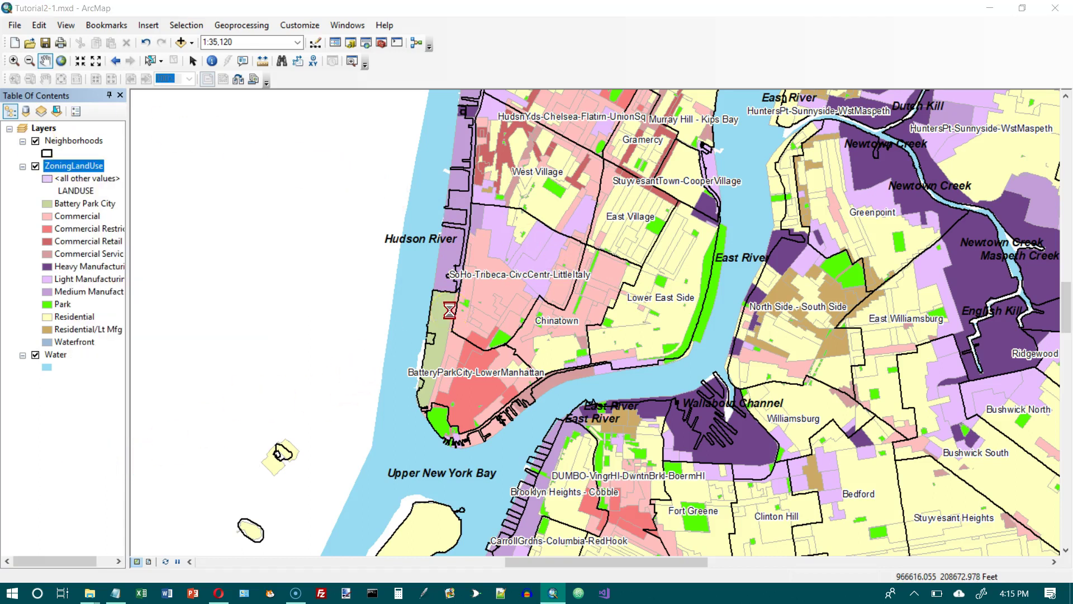
left_click(594, 158)
left_click(595, 131)
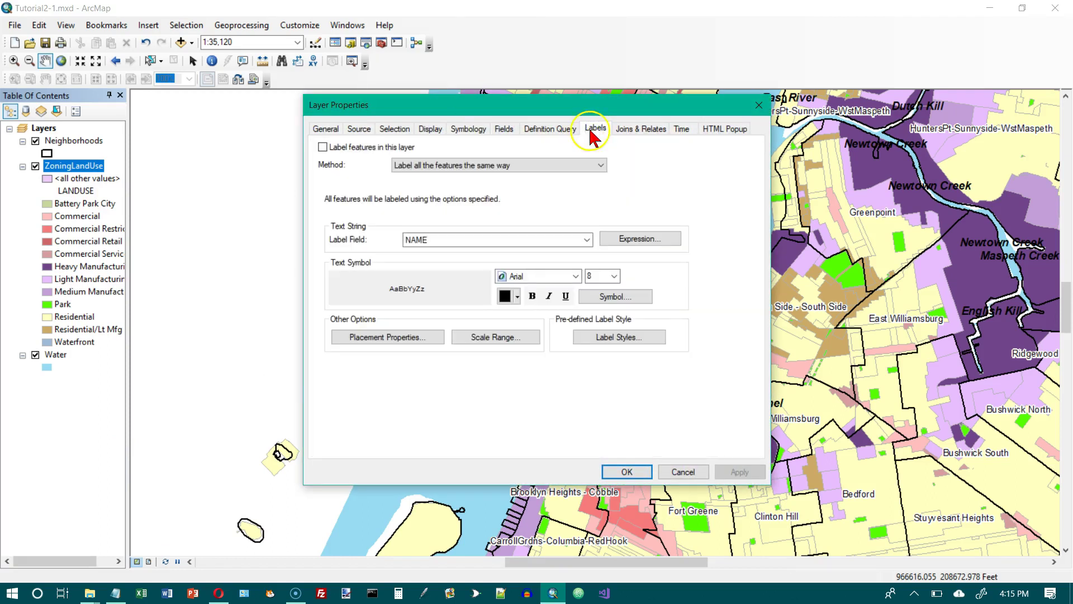
left_click(323, 147)
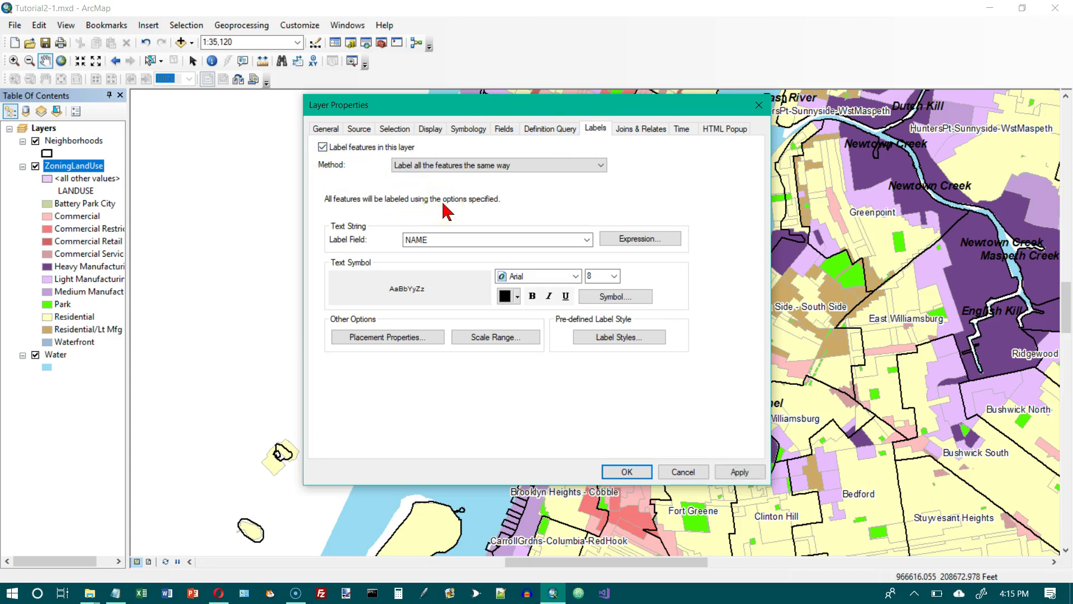
left_click(490, 240)
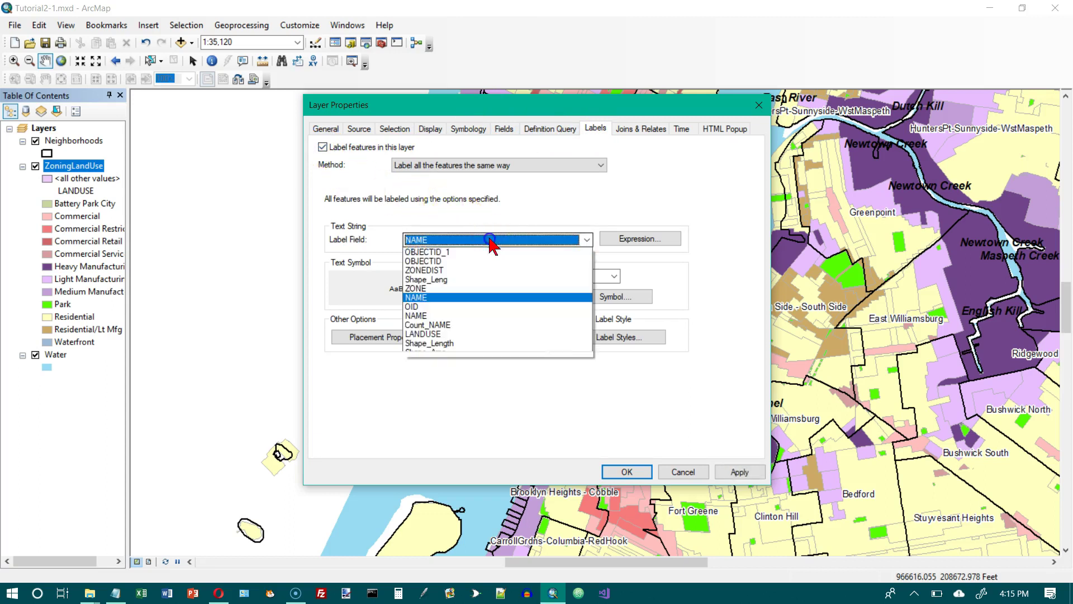
left_click(438, 288)
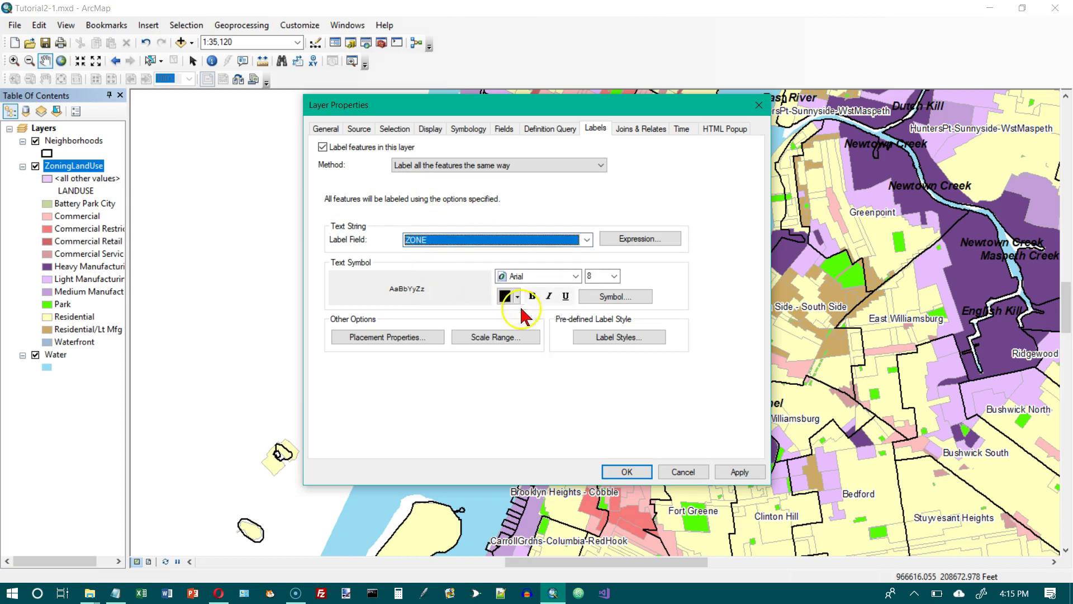
- Set the ZoningLandUse label text to size 6 in dark gray and apply the label settings
left_click(615, 277)
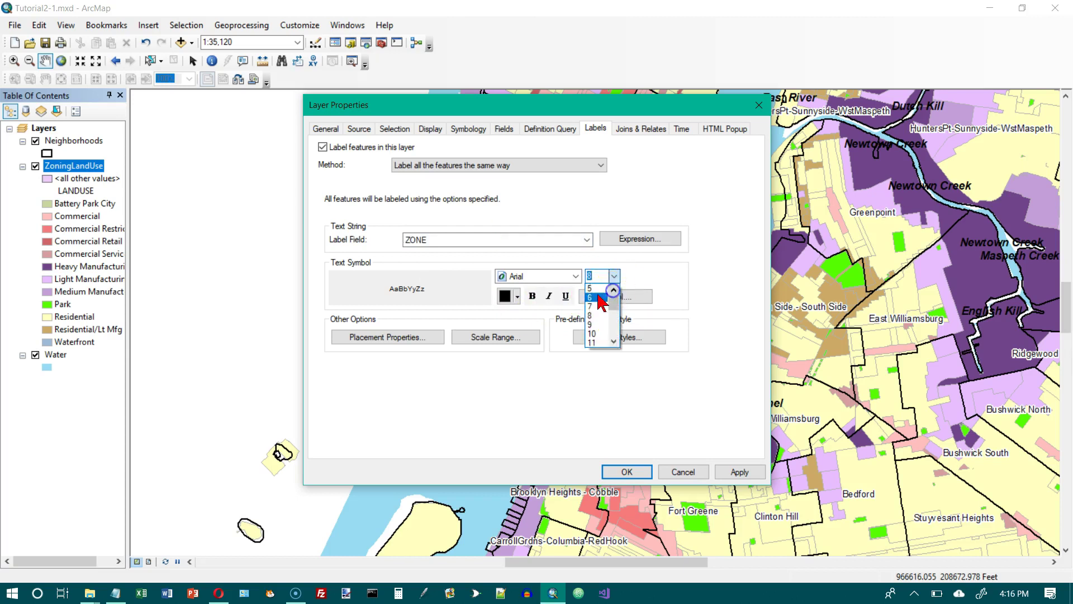
left_click(595, 301)
left_click(641, 293)
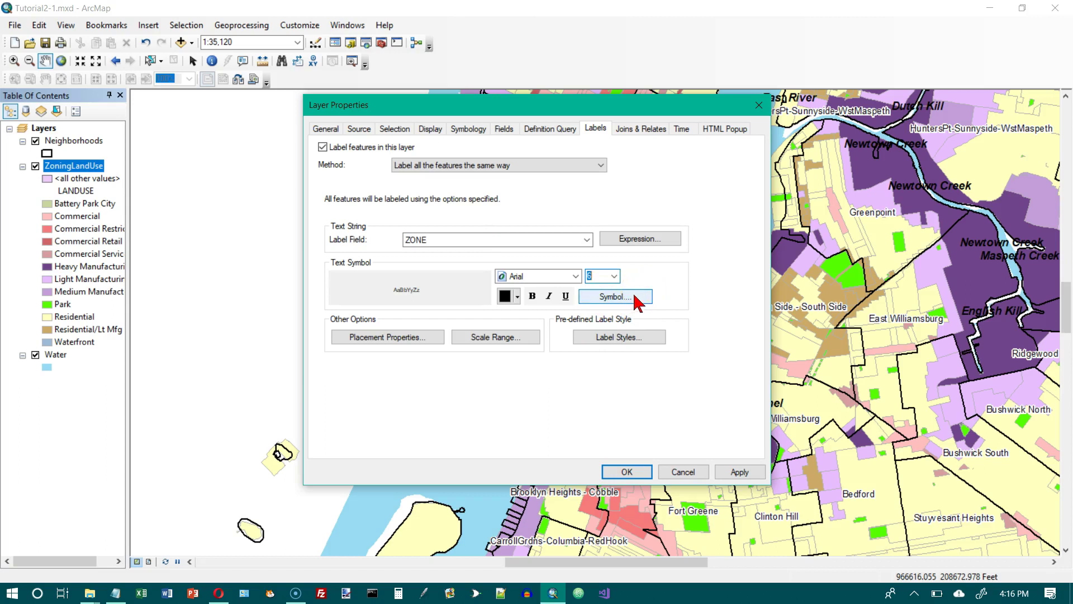
left_click(518, 299)
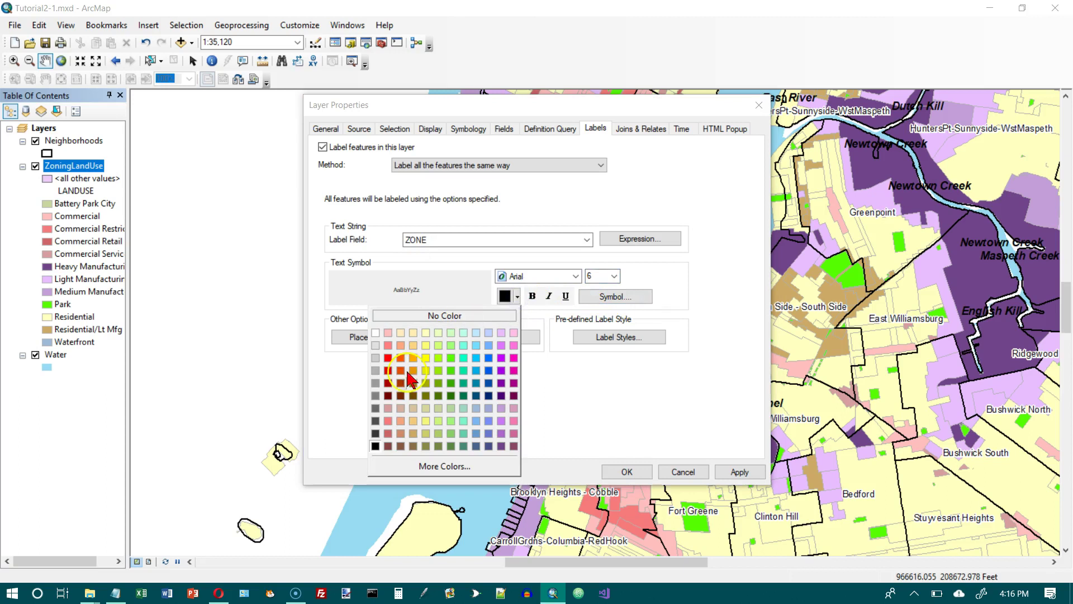
left_click(374, 410)
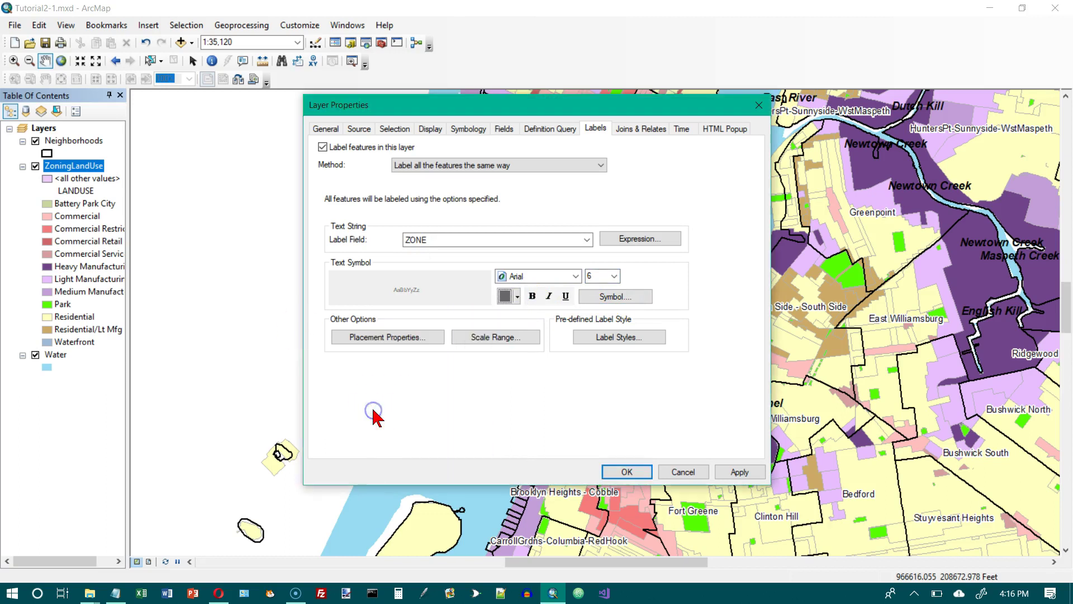
left_click(625, 472)
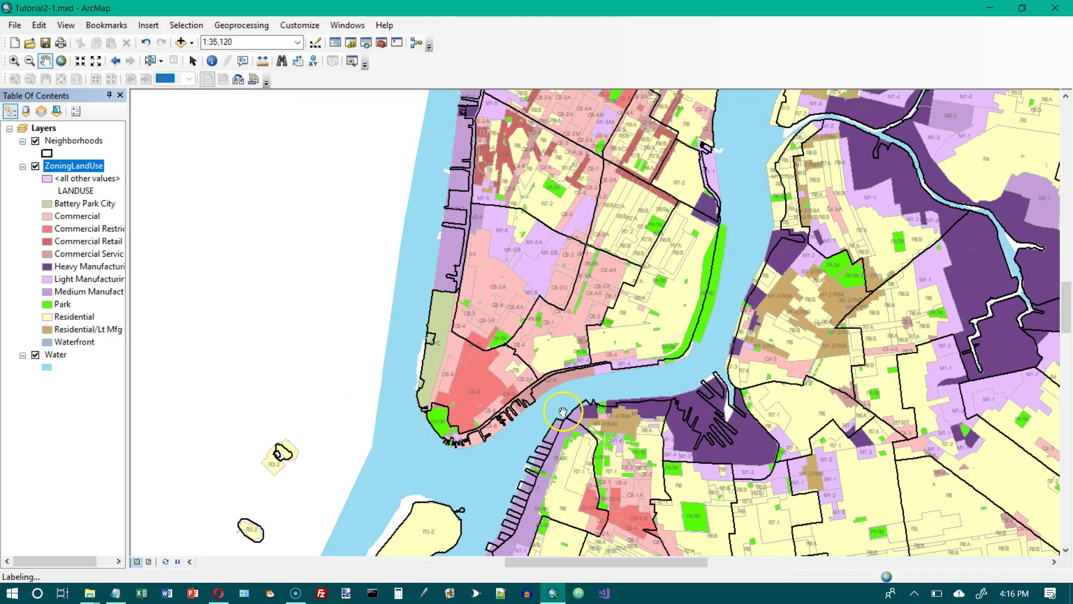
left_click(542, 394)
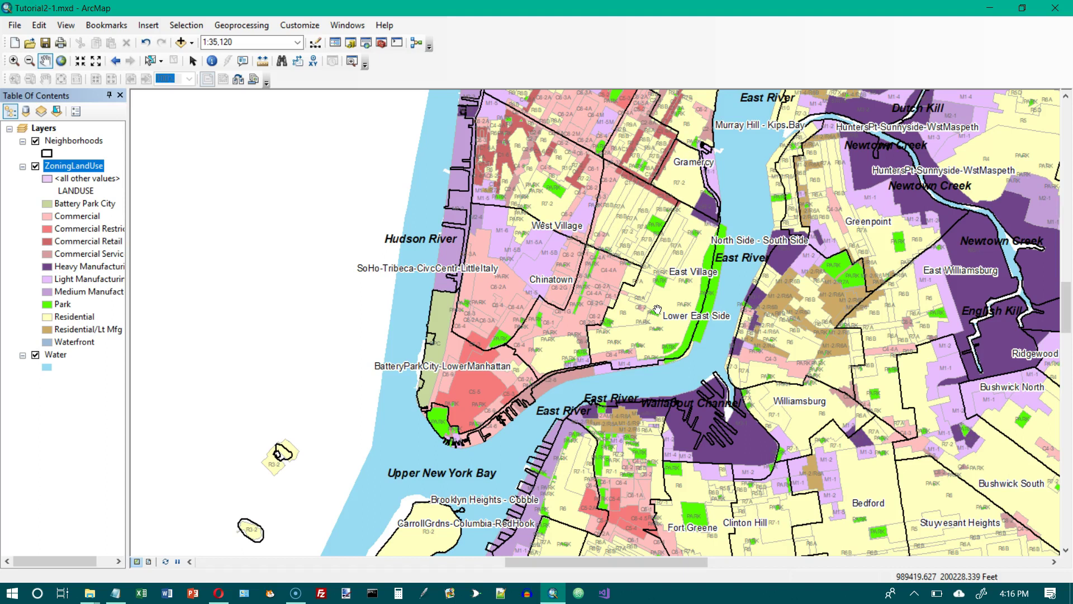
- Add the Facilities feature class from the NYC geodatabase to the map
left_click(180, 43)
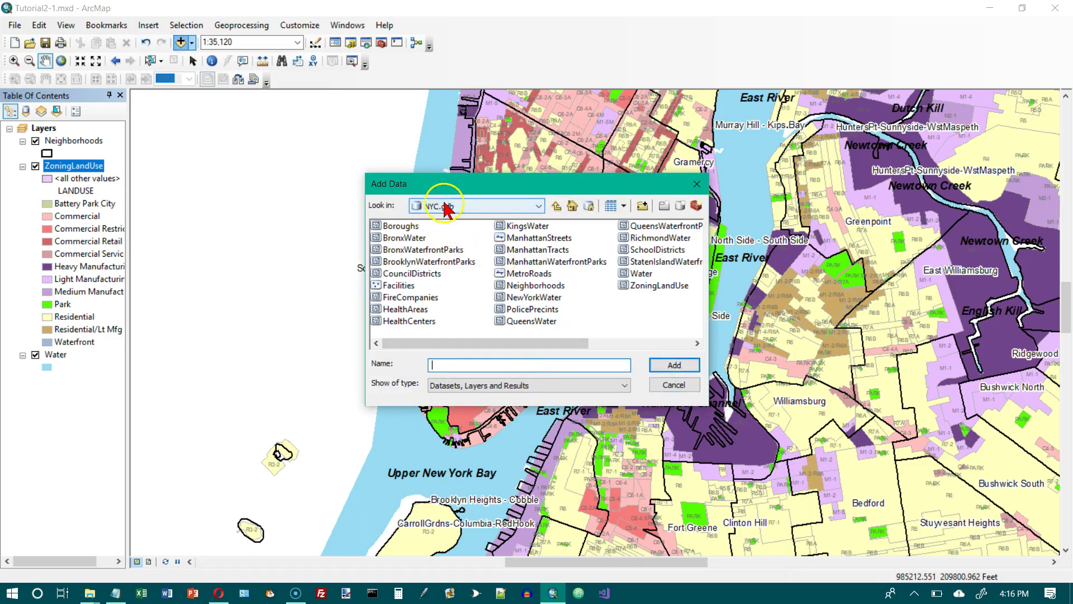
left_click(407, 286)
left_click(675, 365)
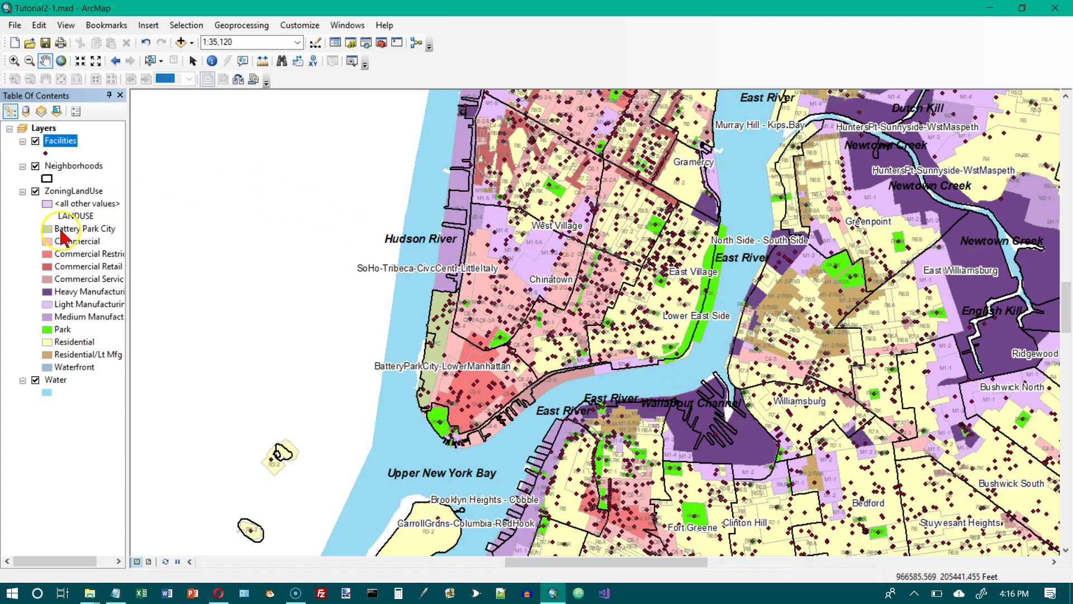
- Start a definition query for the Facilities layer with FACILITY_T = and list the field's unique values
right_click(58, 147)
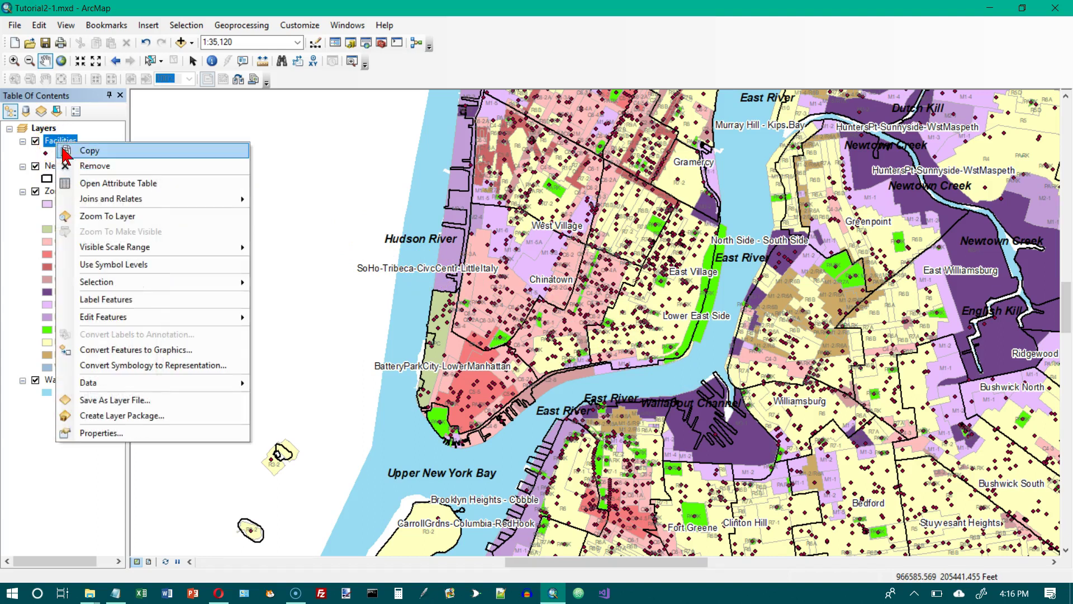
left_click(115, 433)
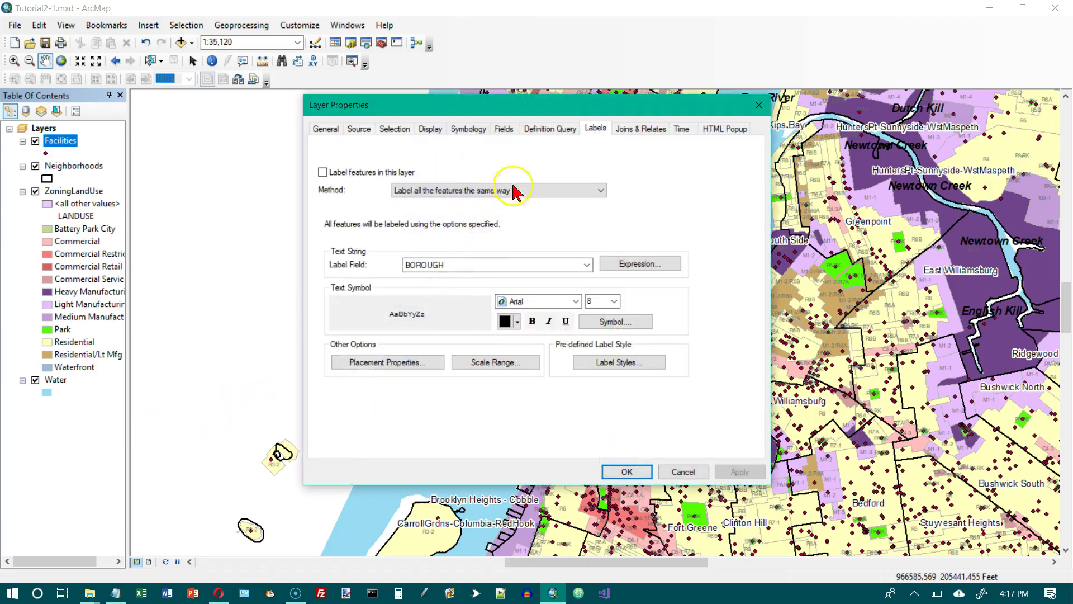
left_click(534, 134)
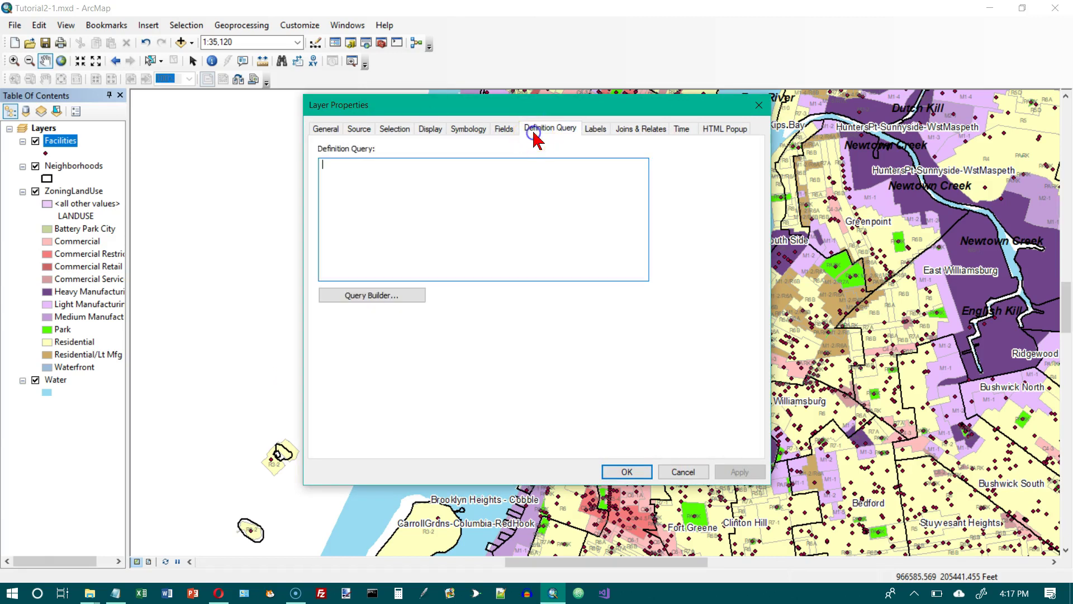
left_click(441, 178)
left_click(410, 295)
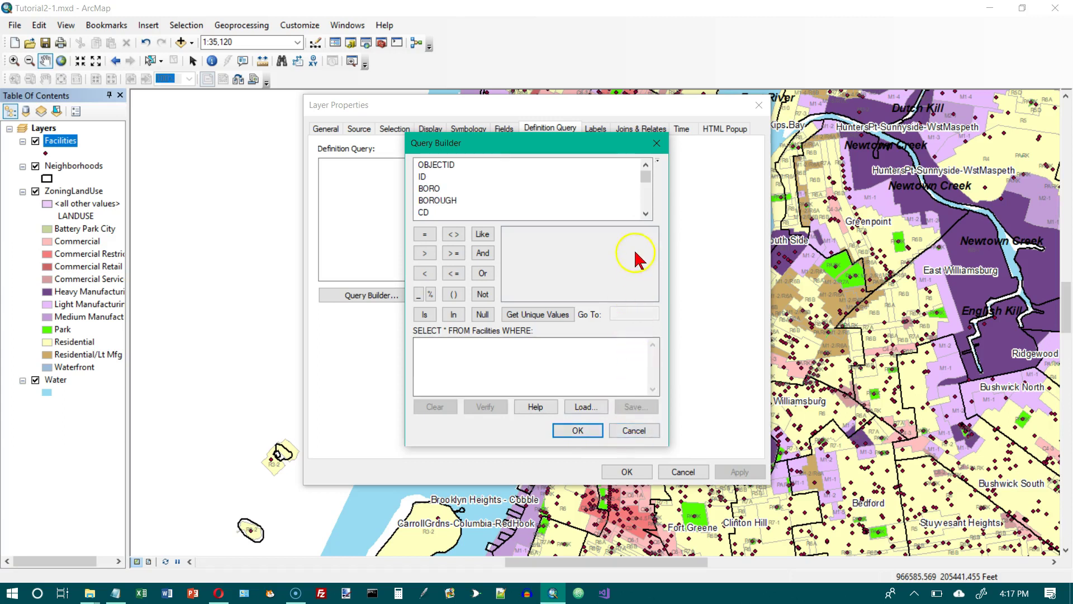
left_click(647, 197)
left_click(647, 196)
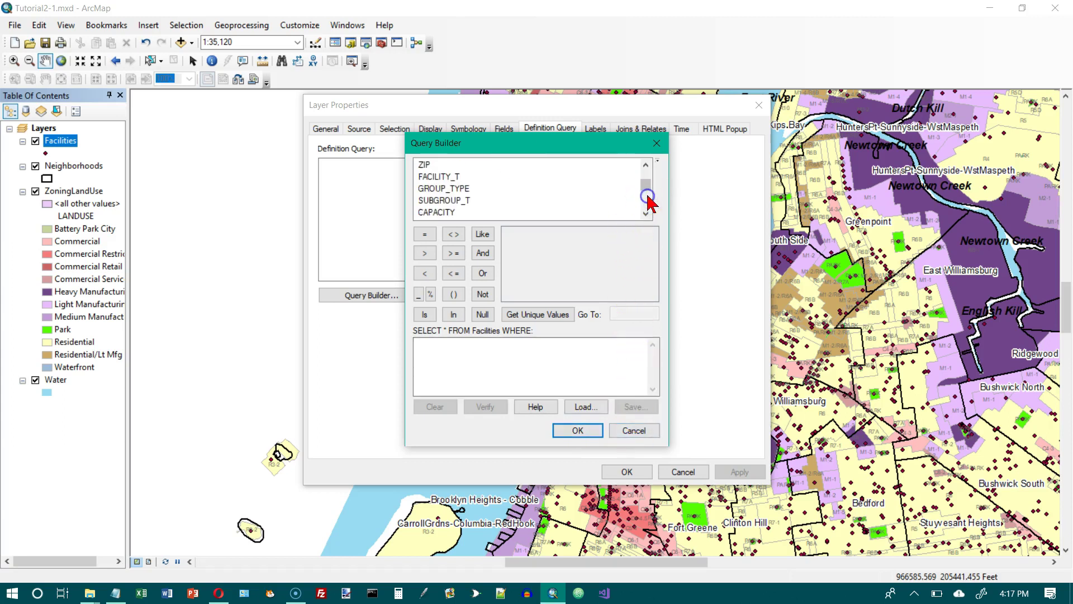
double_click(442, 177)
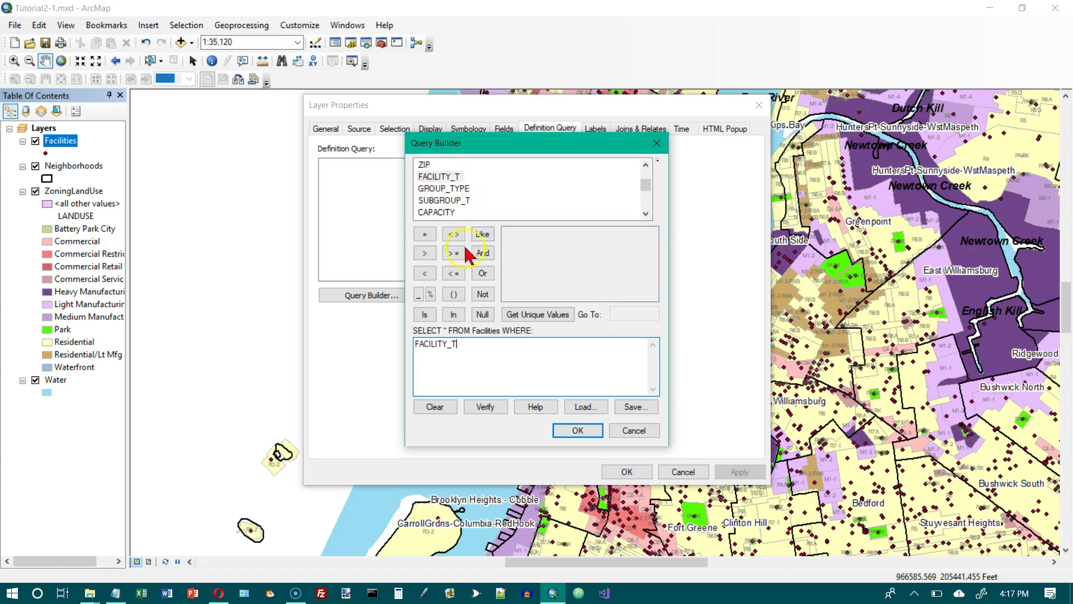
left_click(340, 189)
left_click(528, 315)
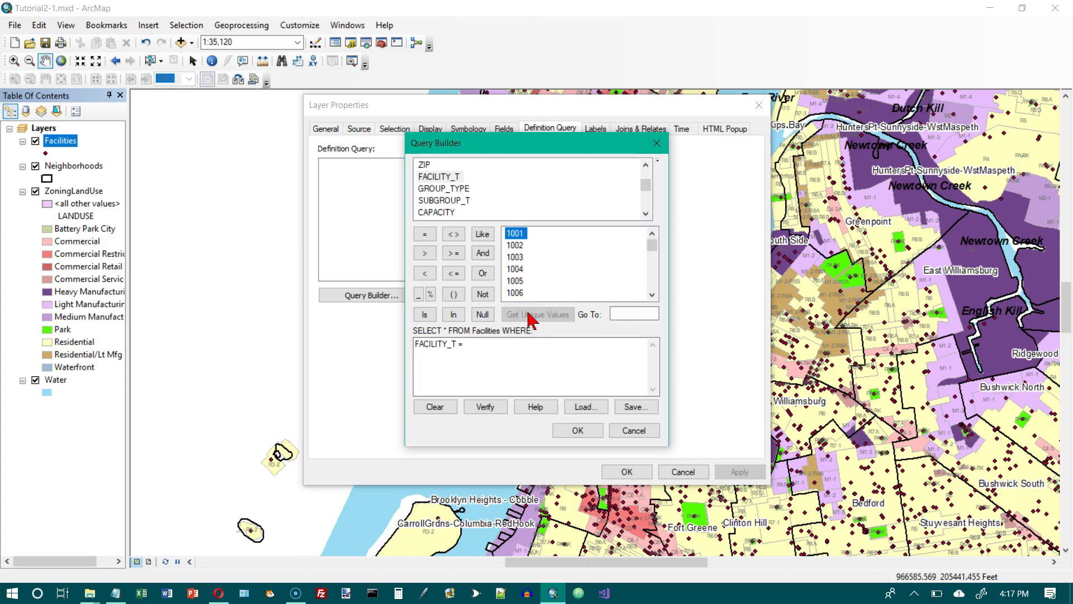
- Complete the first query condition with the unique value 4901
left_click(653, 279)
left_click(652, 280)
left_click(653, 280)
left_click(652, 279)
left_click(652, 279)
left_click(653, 280)
left_click(653, 281)
left_click(654, 283)
left_click(655, 286)
left_click(655, 287)
left_click(655, 289)
left_click(655, 291)
left_click(656, 293)
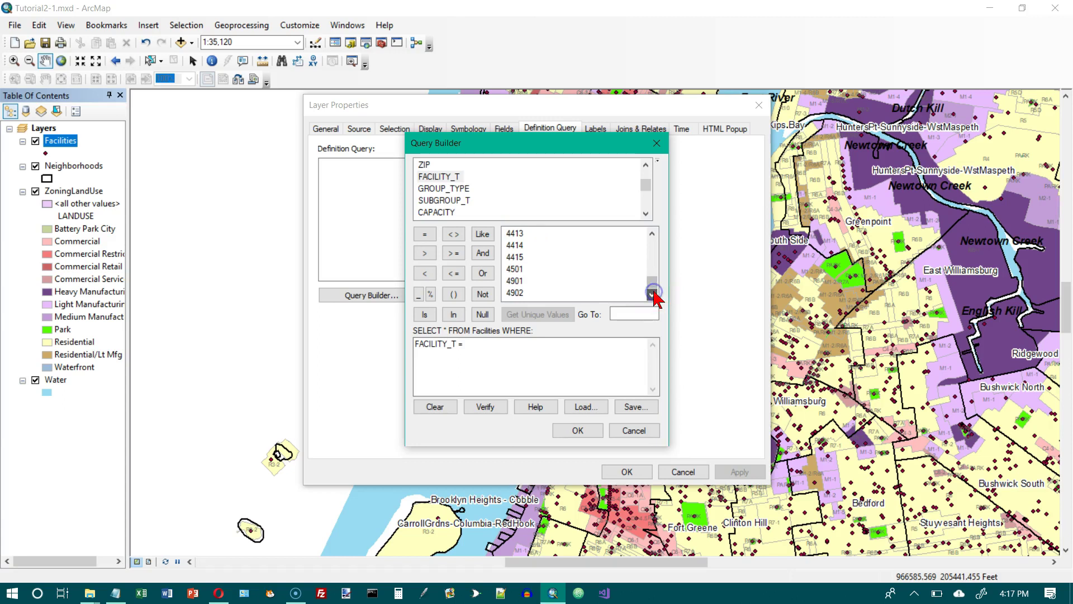
double_click(517, 280)
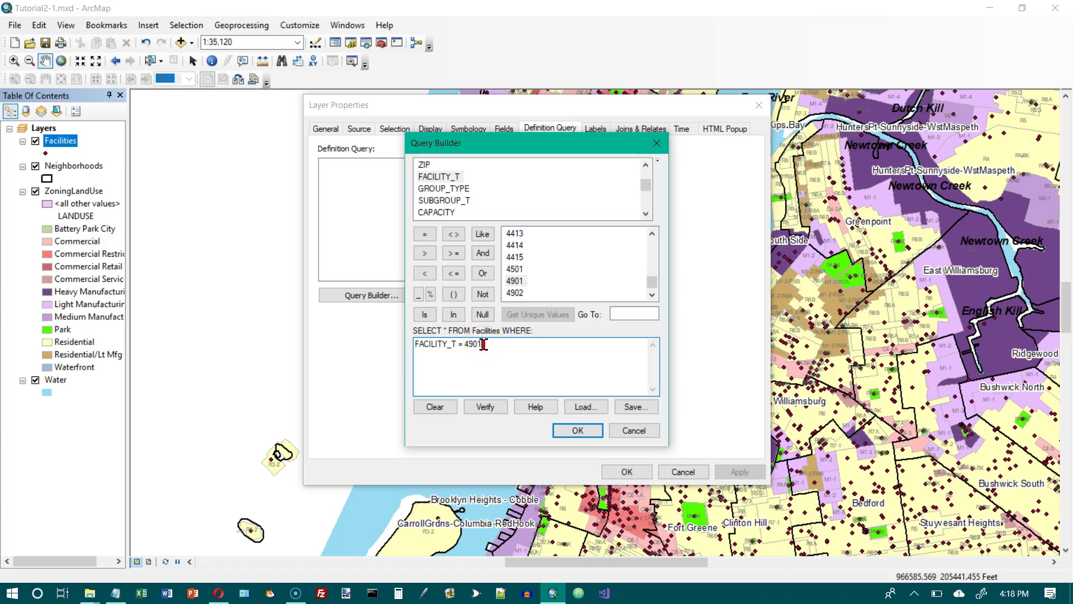
- Extend the Facilities query with OR FACILITY_T = 4902
left_click(483, 273)
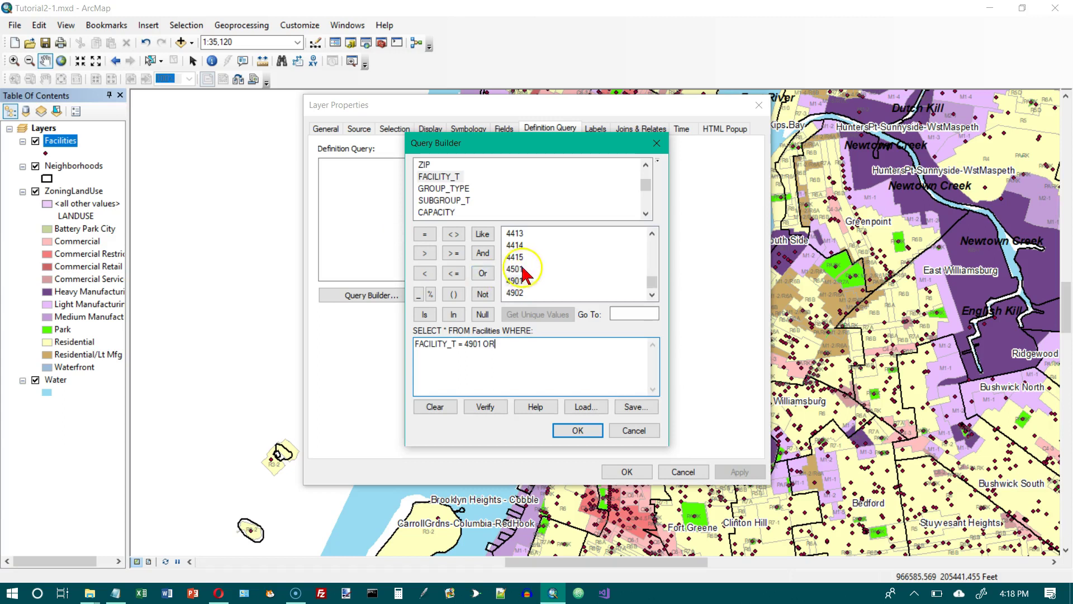
left_click(456, 183)
double_click(456, 184)
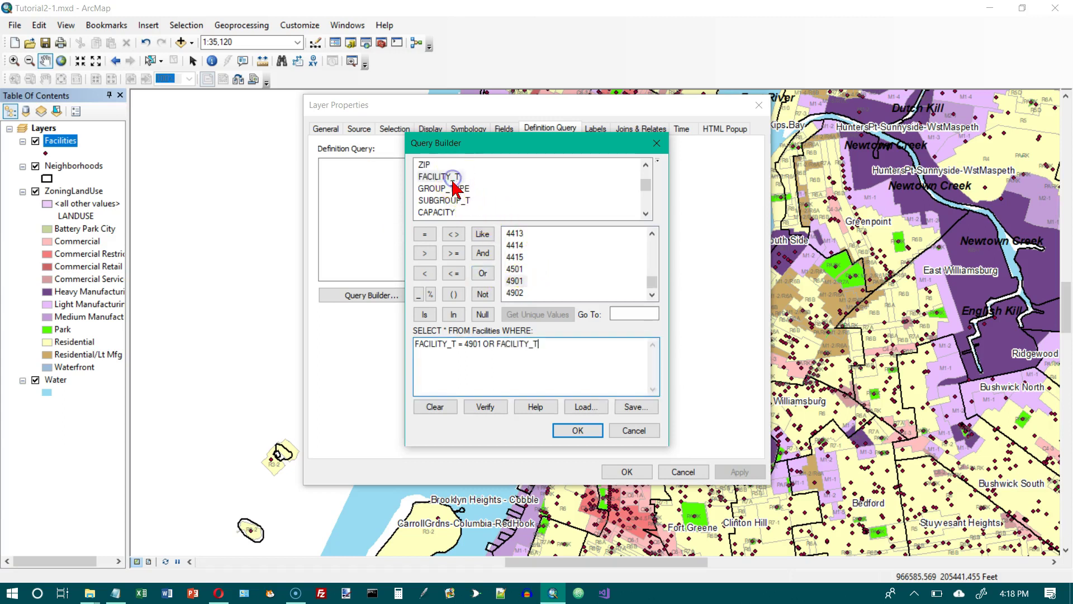
left_click(434, 239)
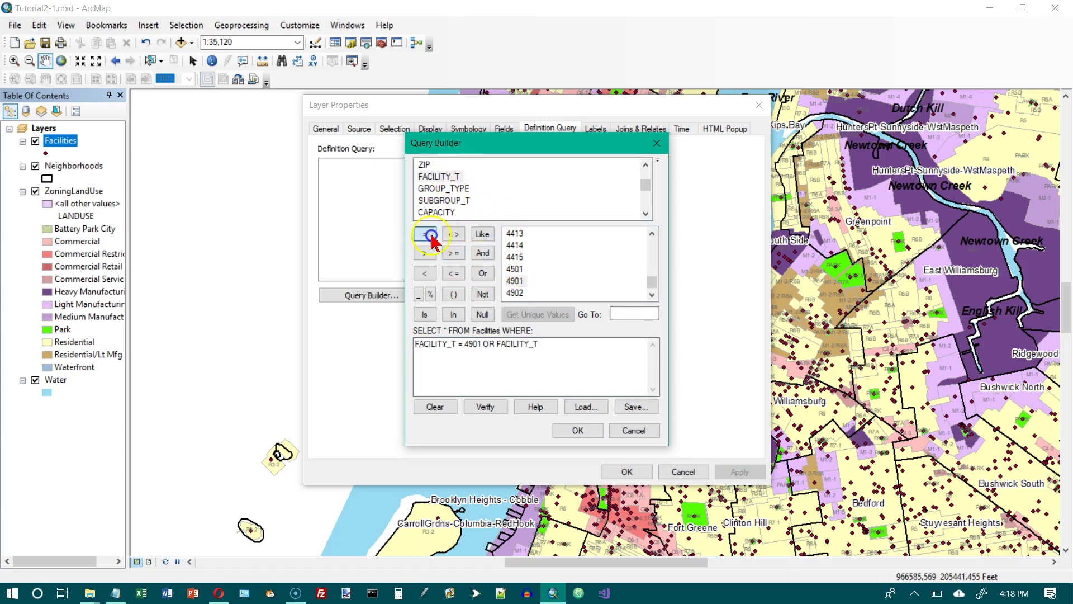
double_click(514, 293)
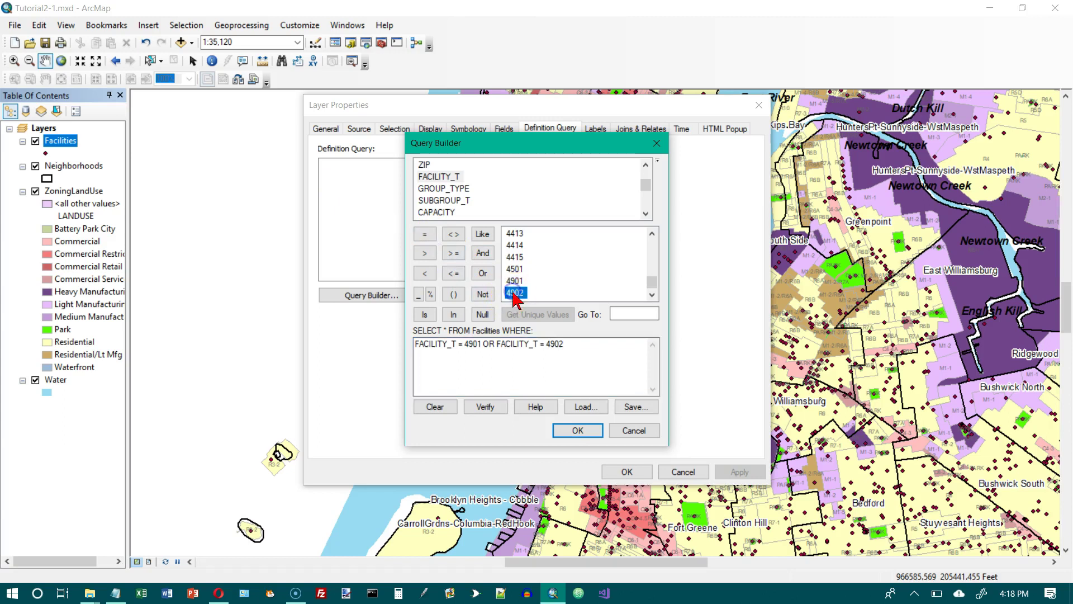
left_click(572, 342)
left_click(456, 345)
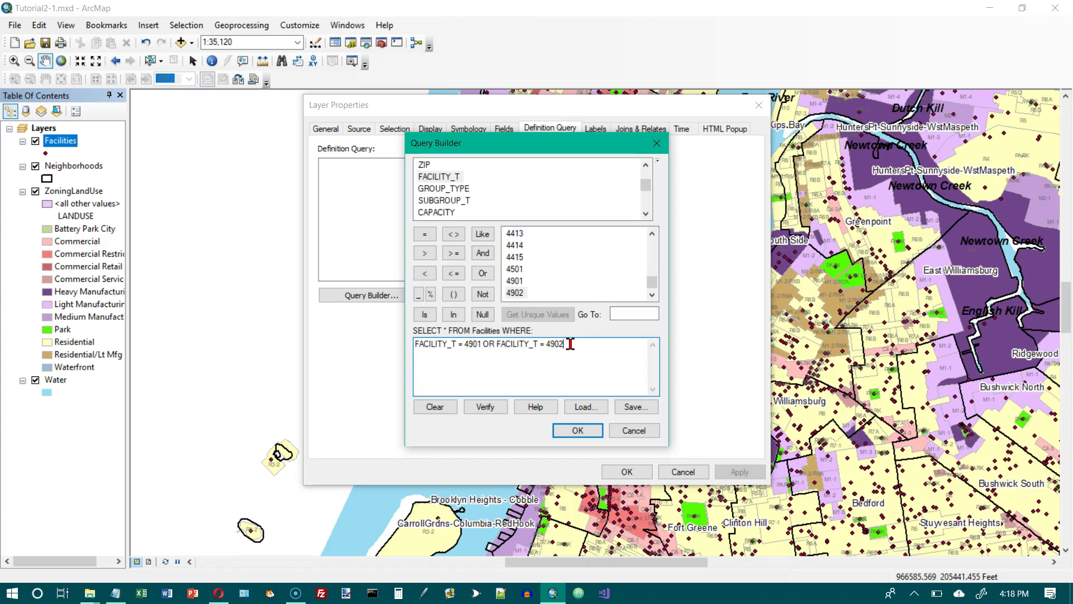
- Extend the Facilities query with a third condition, OR FACILITY_T = 4903
left_click(652, 295)
left_click(652, 295)
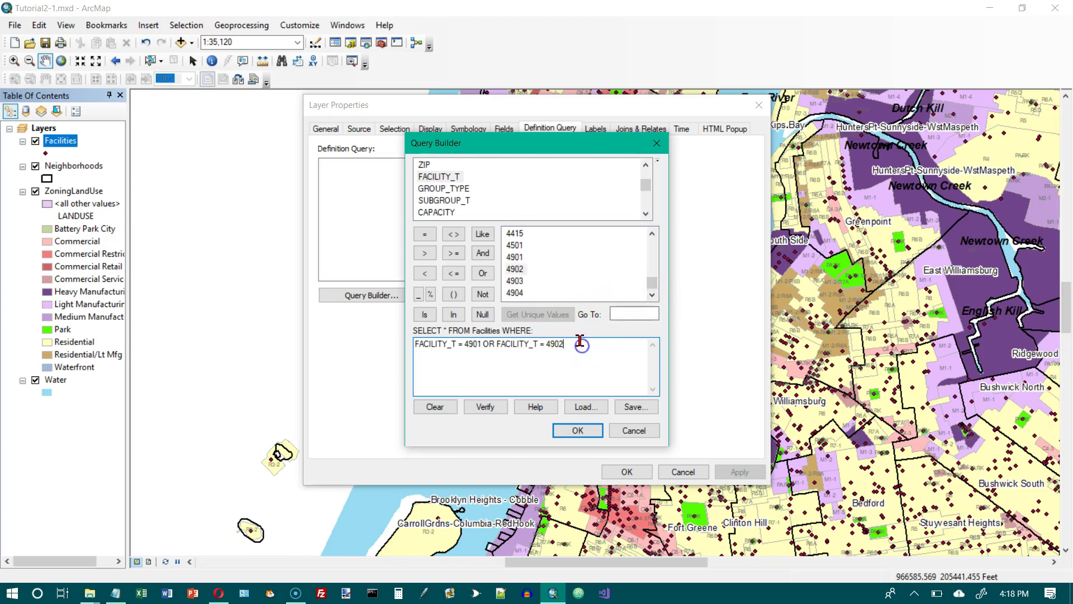
left_click(483, 274)
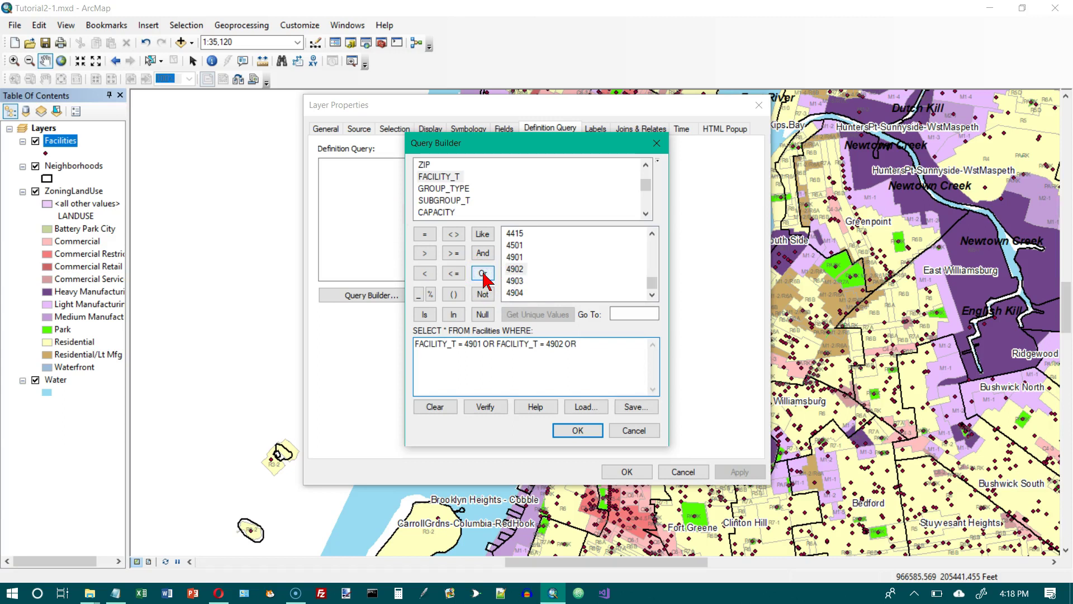
double_click(443, 178)
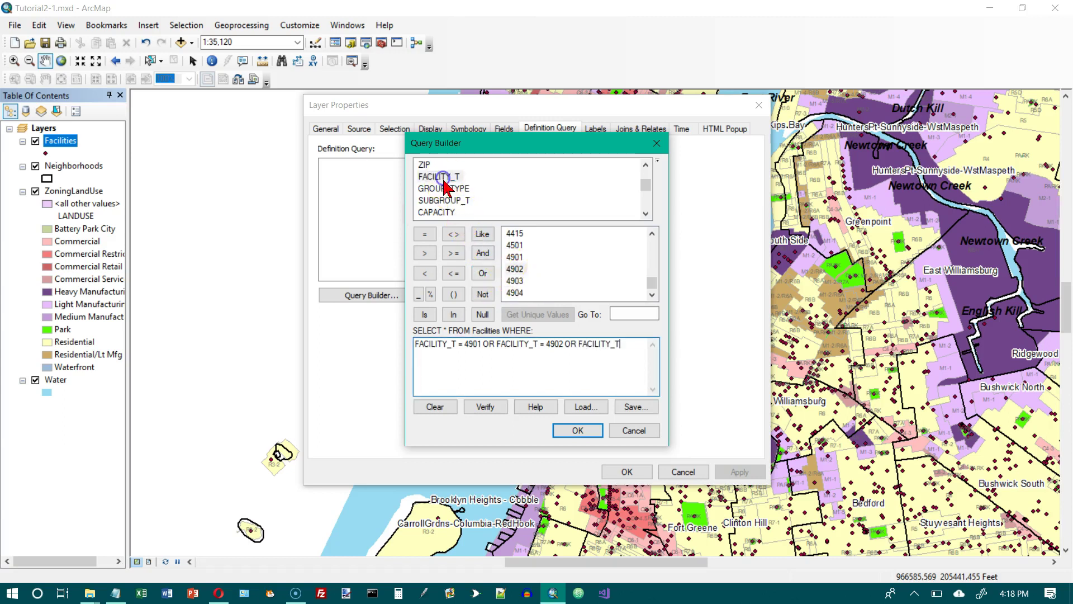
left_click(425, 234)
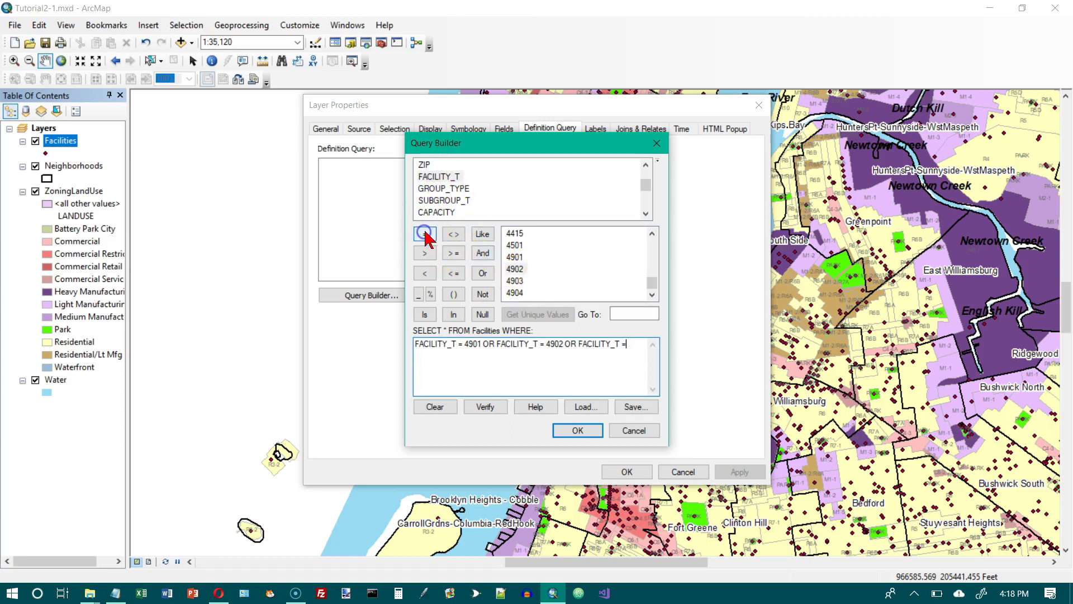
double_click(515, 280)
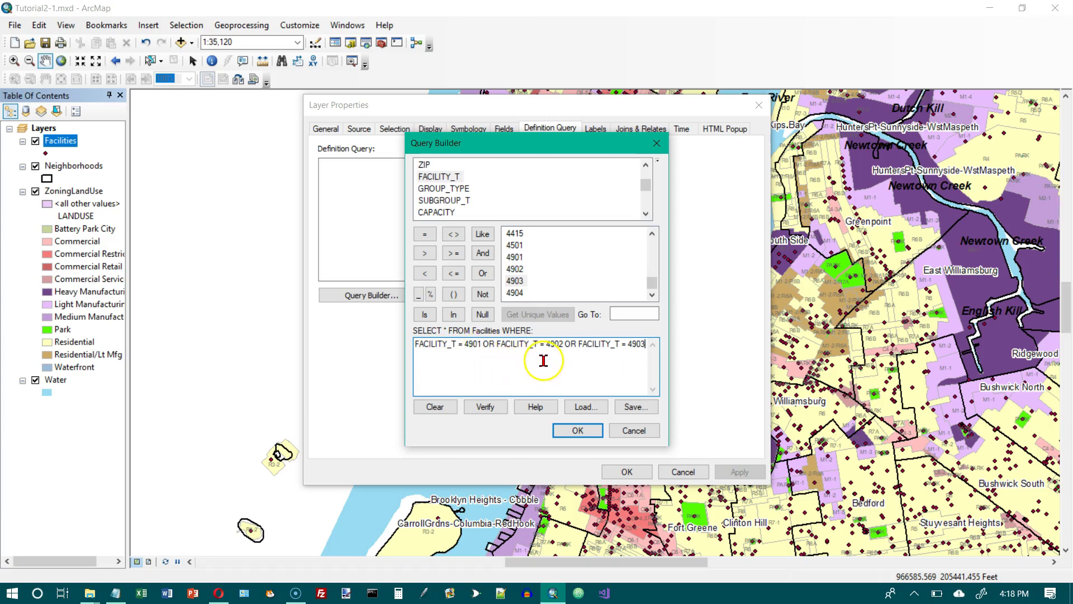
left_click_drag(482, 343, 421, 343)
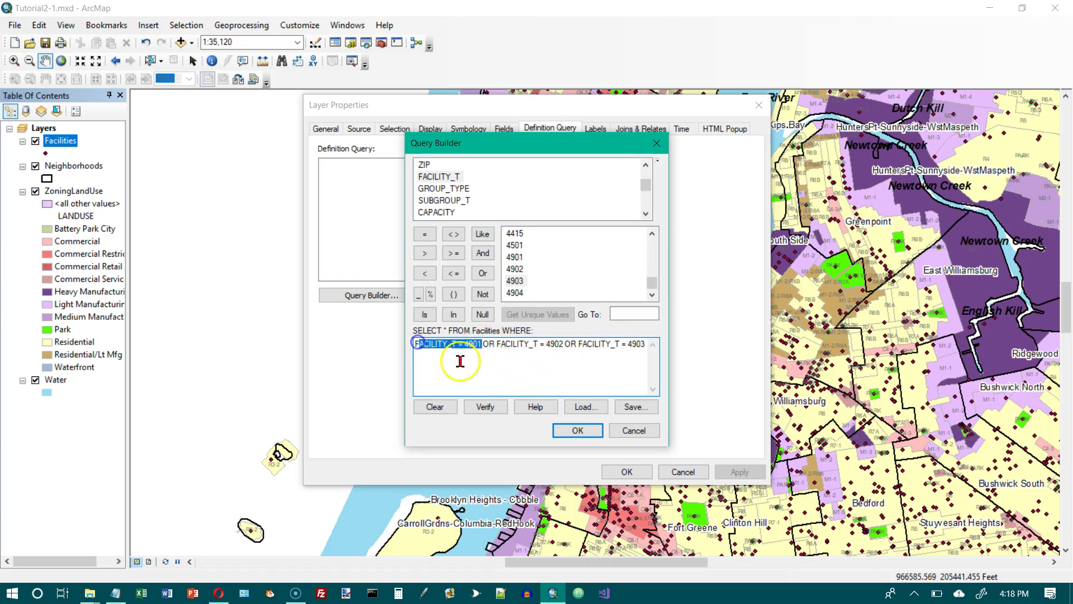
left_click_drag(497, 343, 632, 345)
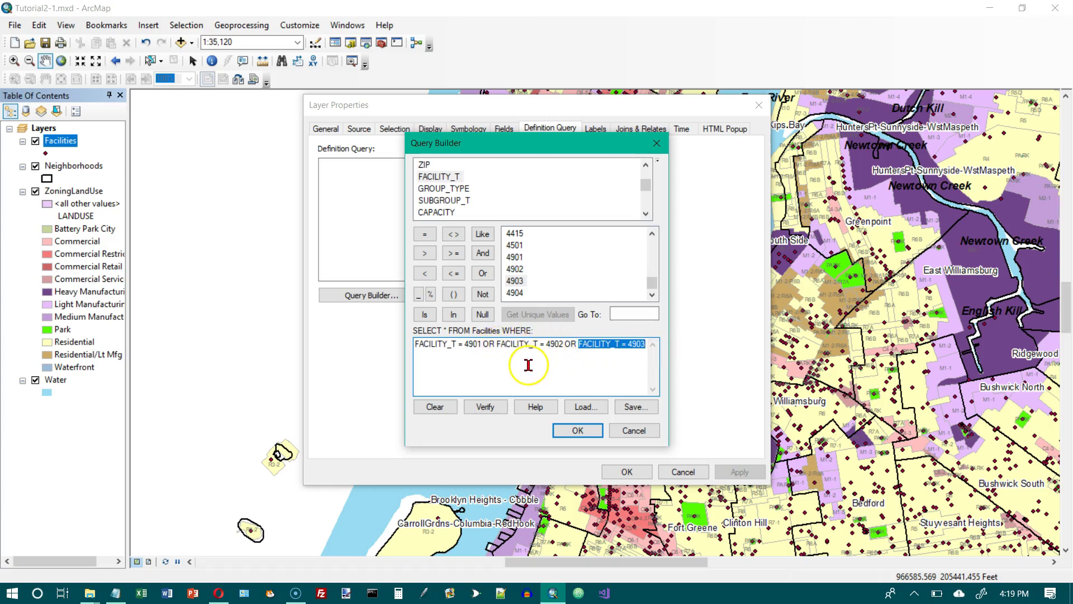
- Accept the three-condition FACILITY_T query and apply it to the Facilities layer
left_click(571, 432)
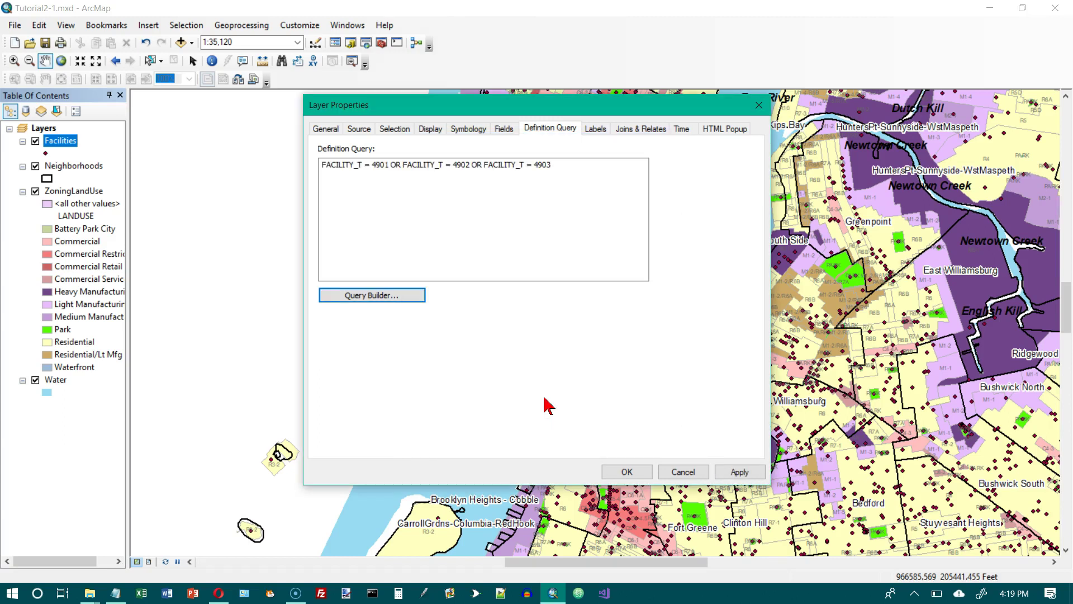
left_click(627, 474)
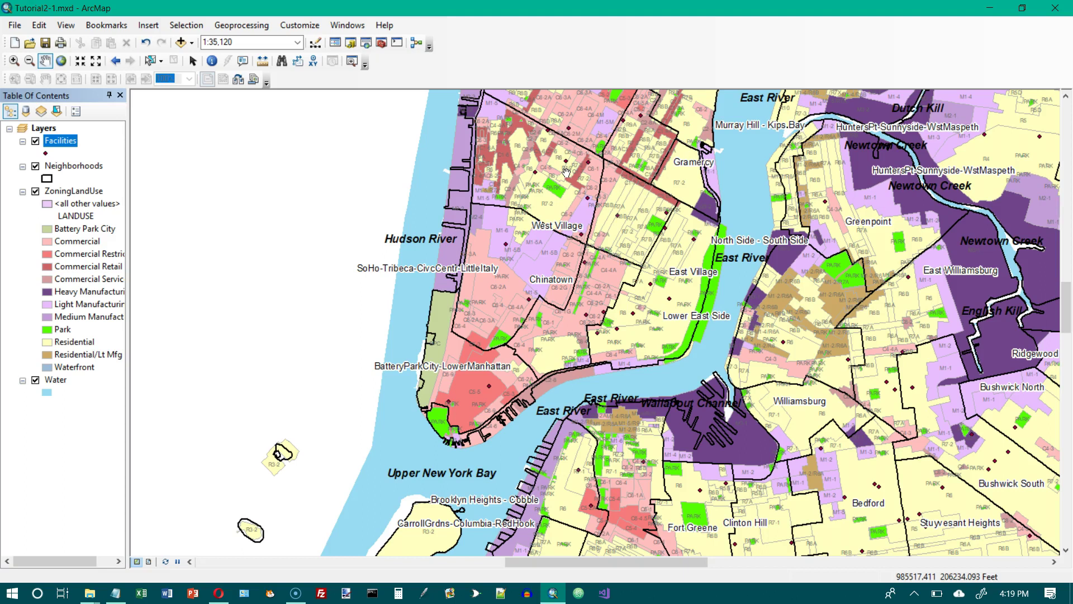
- Switch the Facilities layer's symbology to categories drawn by unique values
right_click(75, 144)
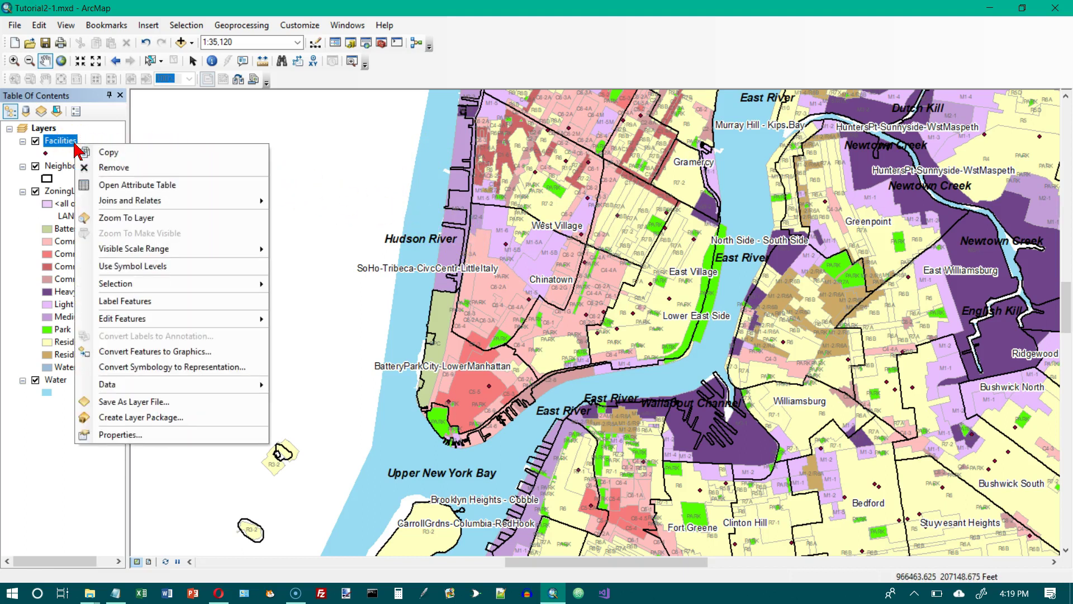
left_click(153, 432)
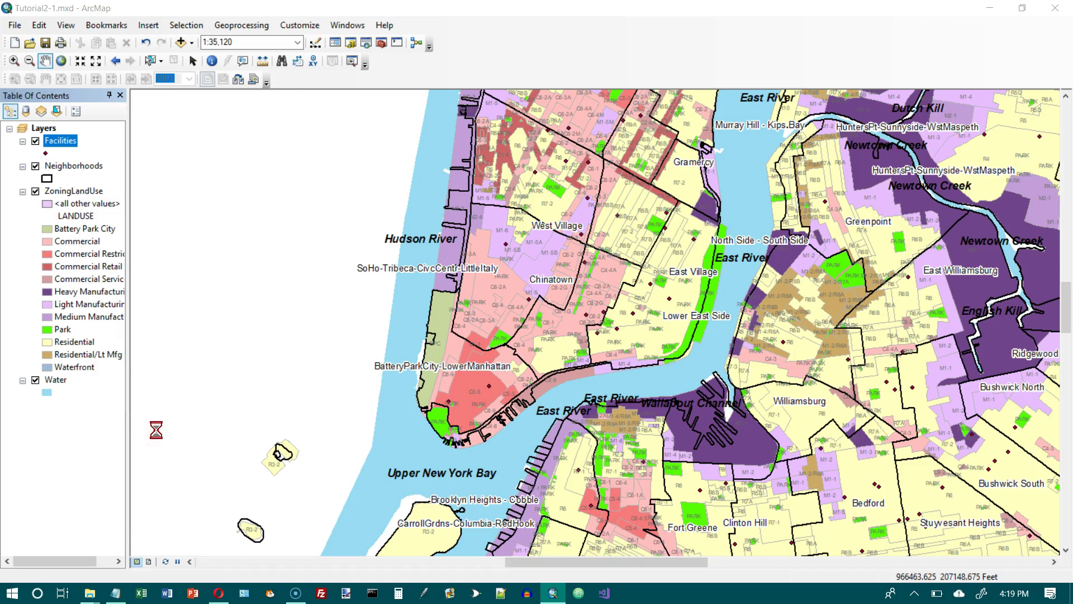
left_click(463, 132)
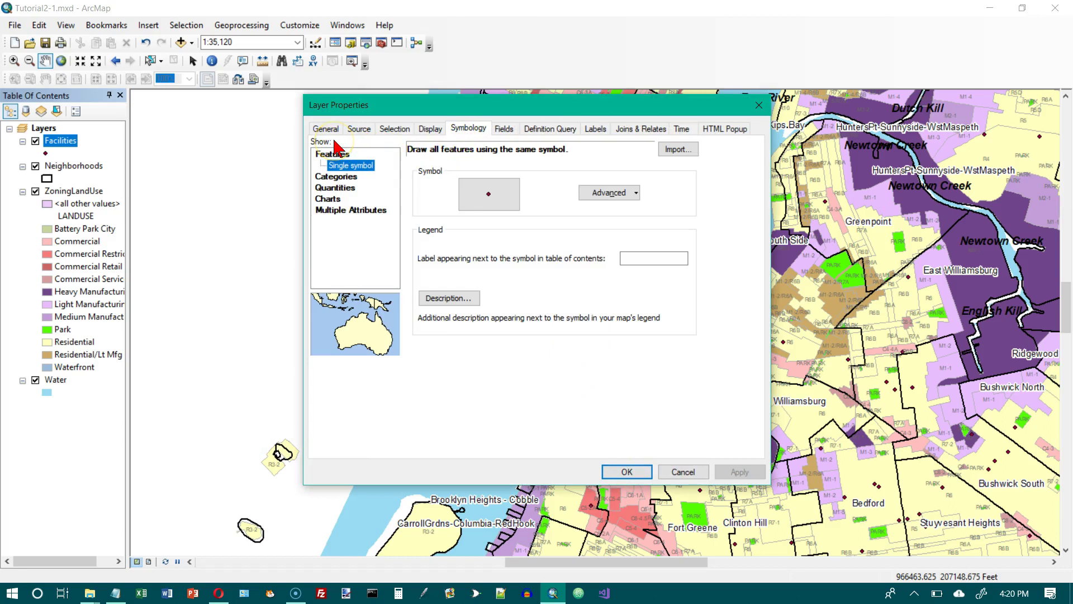
left_click(337, 177)
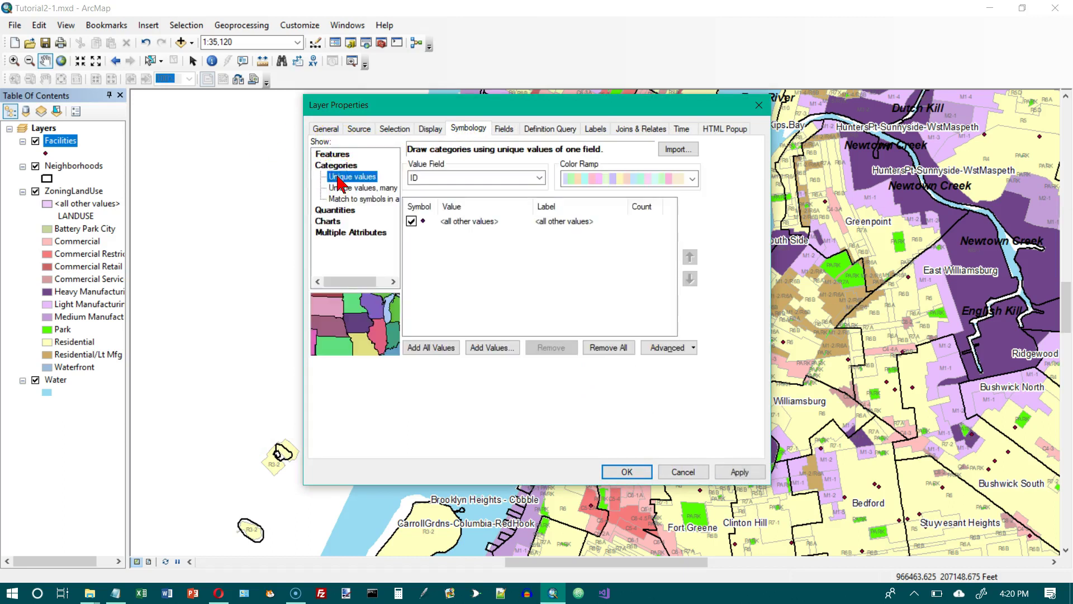
left_click(374, 229)
left_click(390, 292)
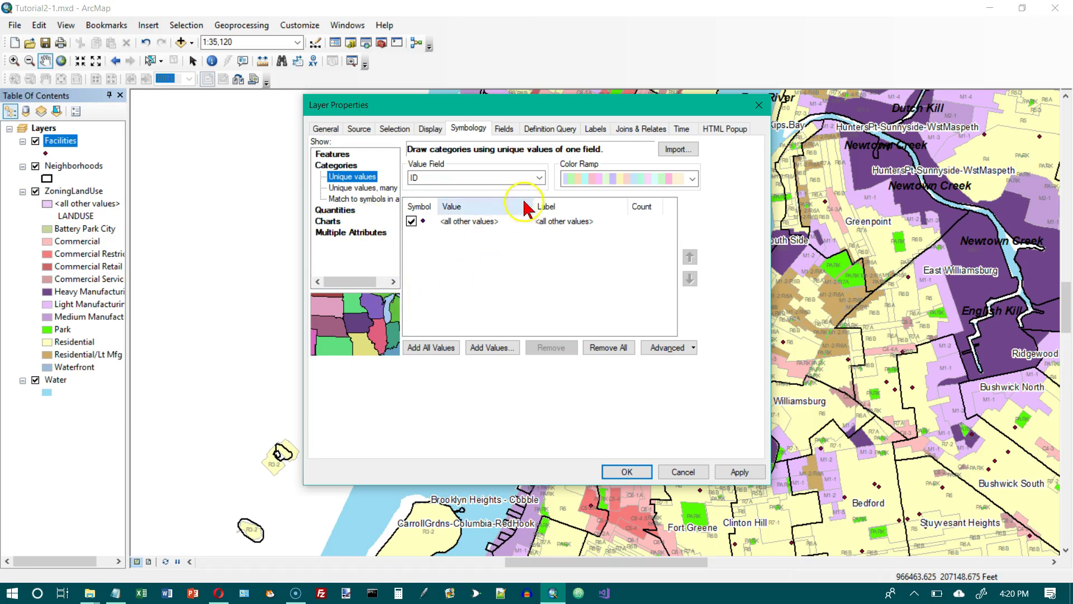
- Use Factype__1 as the value field for the Facilities categories and add all its values
left_click(539, 178)
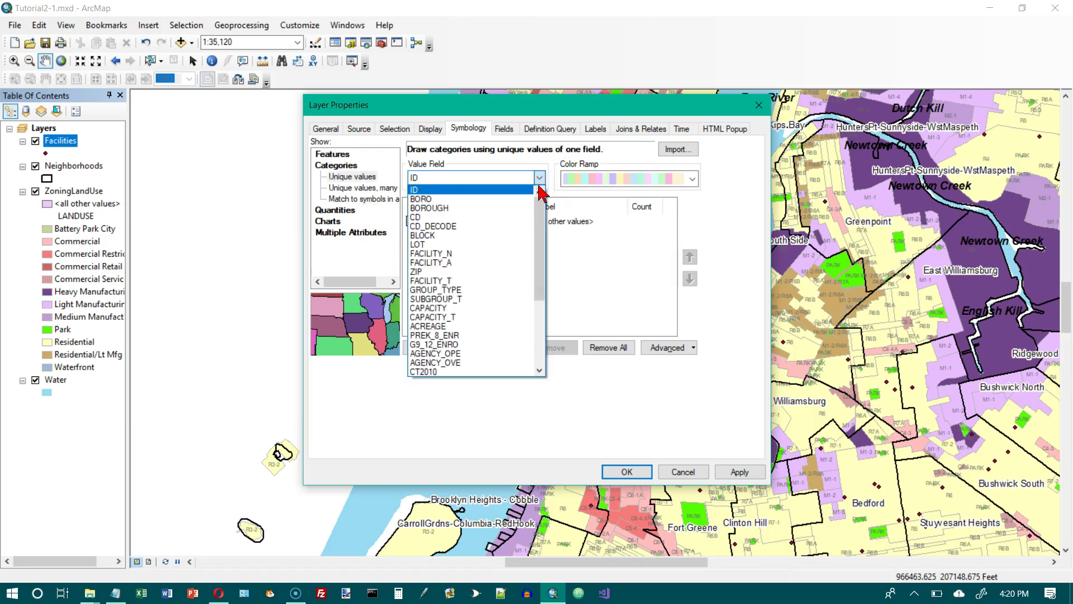
left_click(540, 230)
left_click_drag(539, 230, 541, 340)
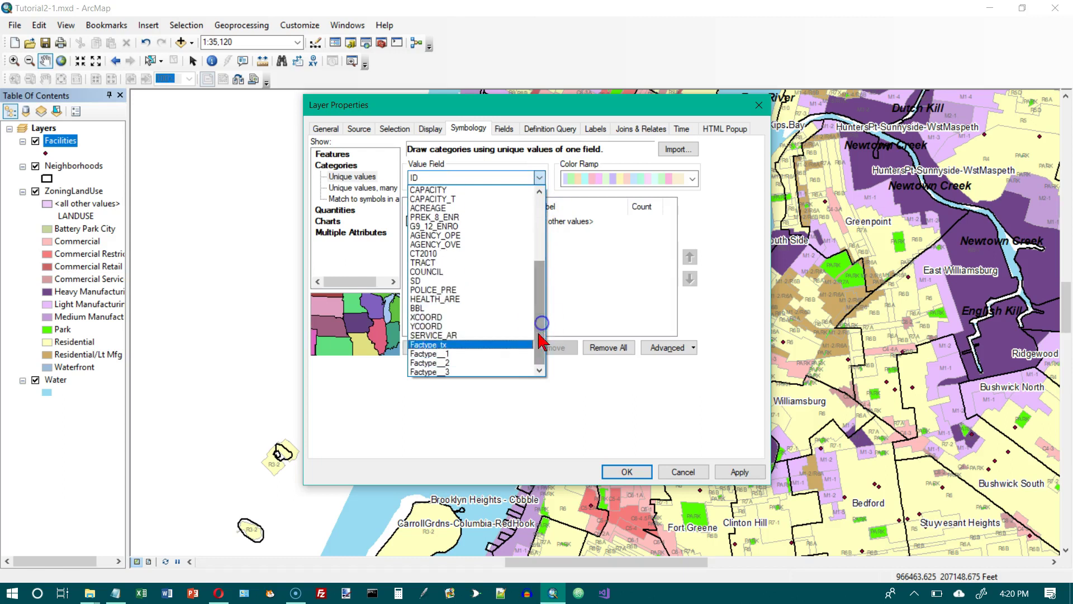
left_click(442, 355)
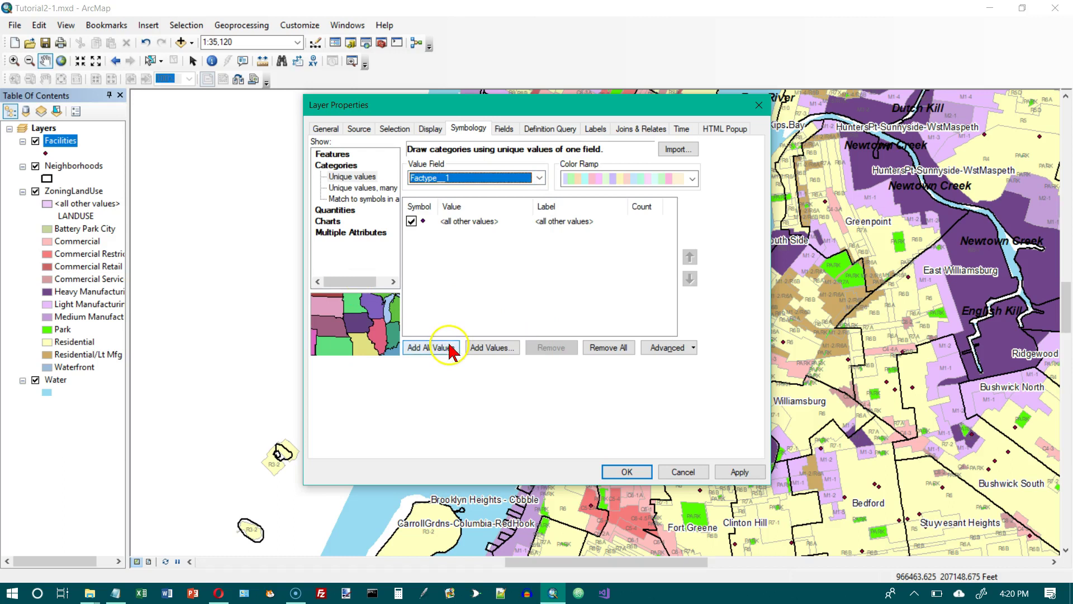
left_click(450, 348)
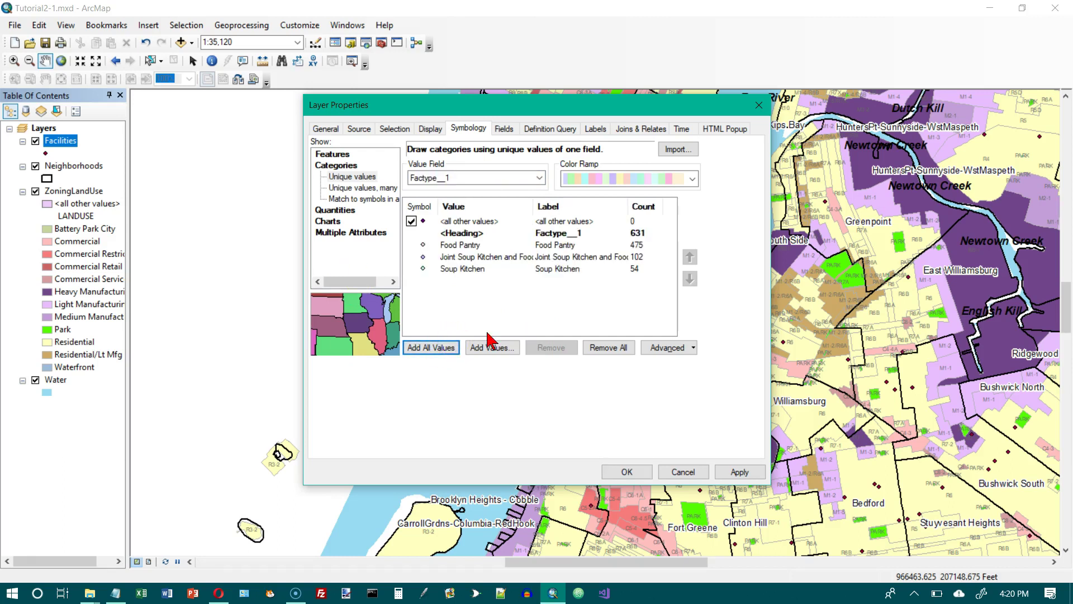
left_click(476, 294)
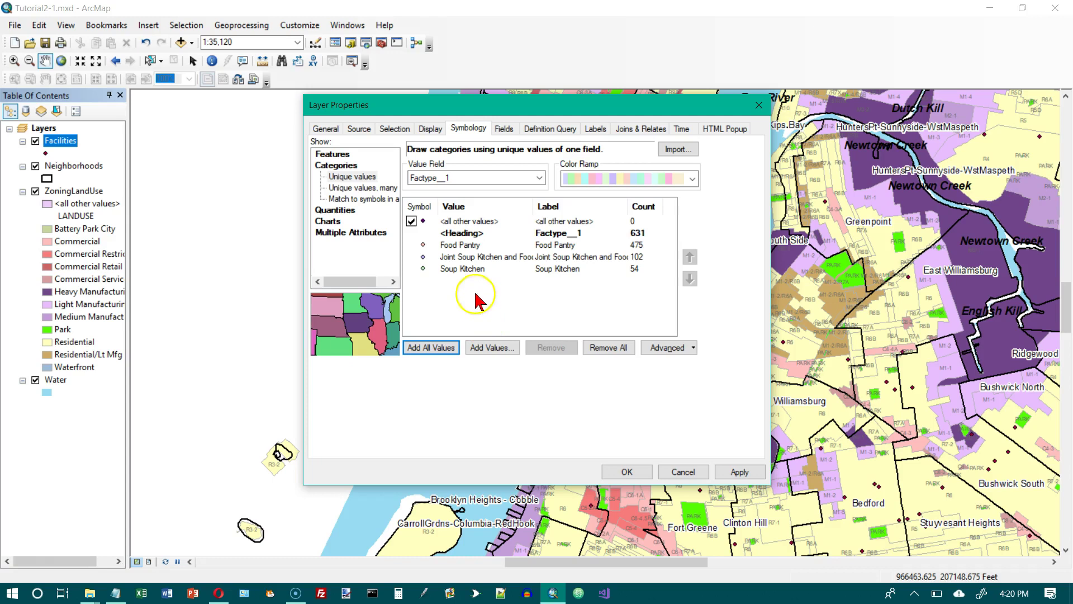
- Give the Food Pantry category the Square 1 marker at size 13
double_click(423, 246)
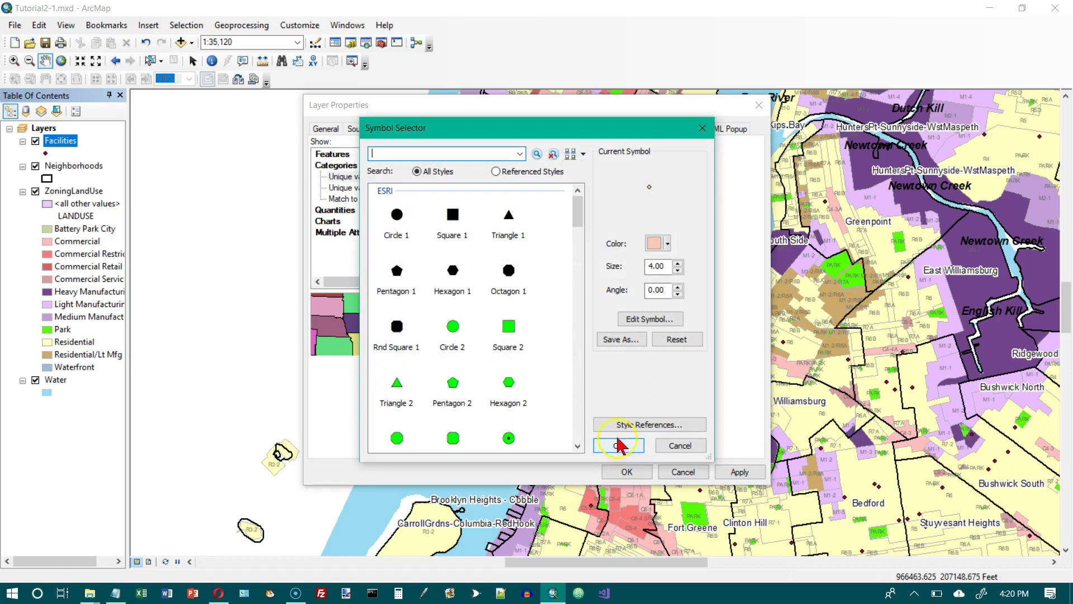
left_click(453, 215)
left_click(678, 270)
left_click(677, 270)
left_click(678, 270)
left_click(678, 270)
left_click(678, 270)
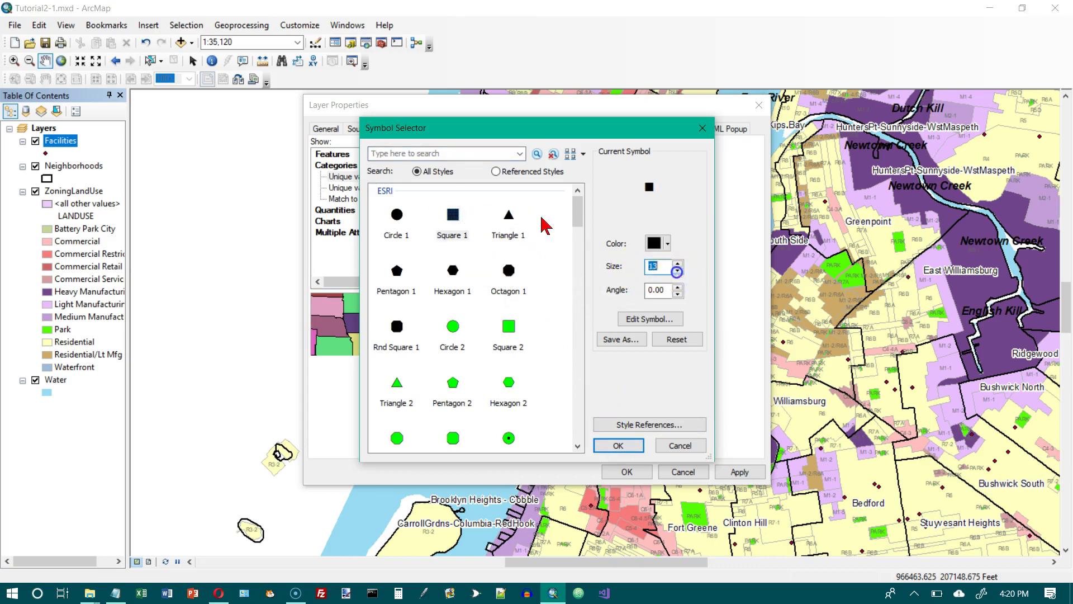
left_click(618, 445)
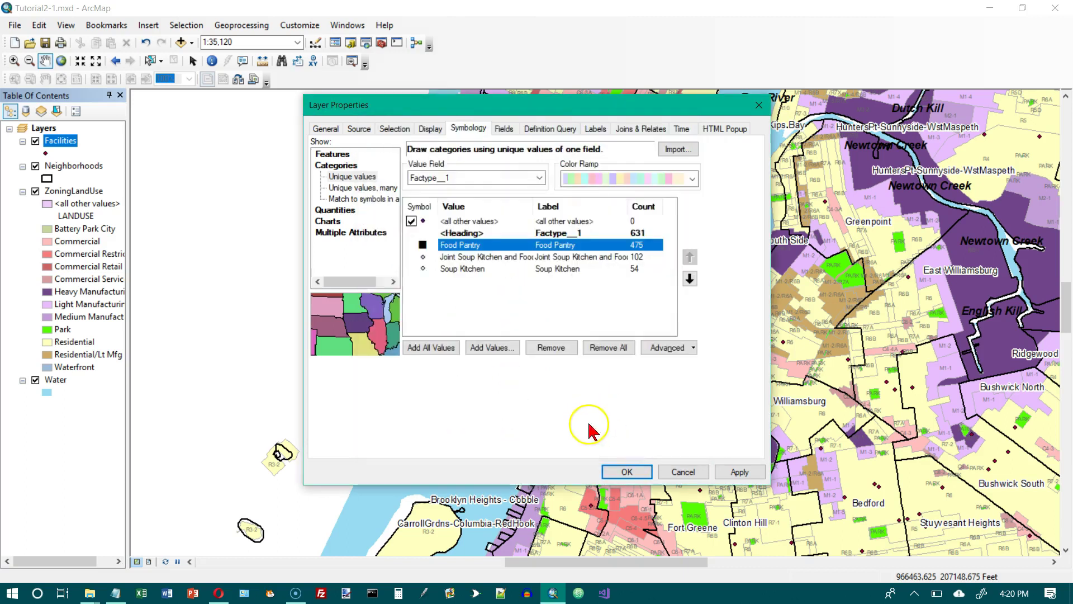
- Give the Joint Soup Kitchen category the Cross 2 marker at size 12
left_click(423, 259)
double_click(423, 260)
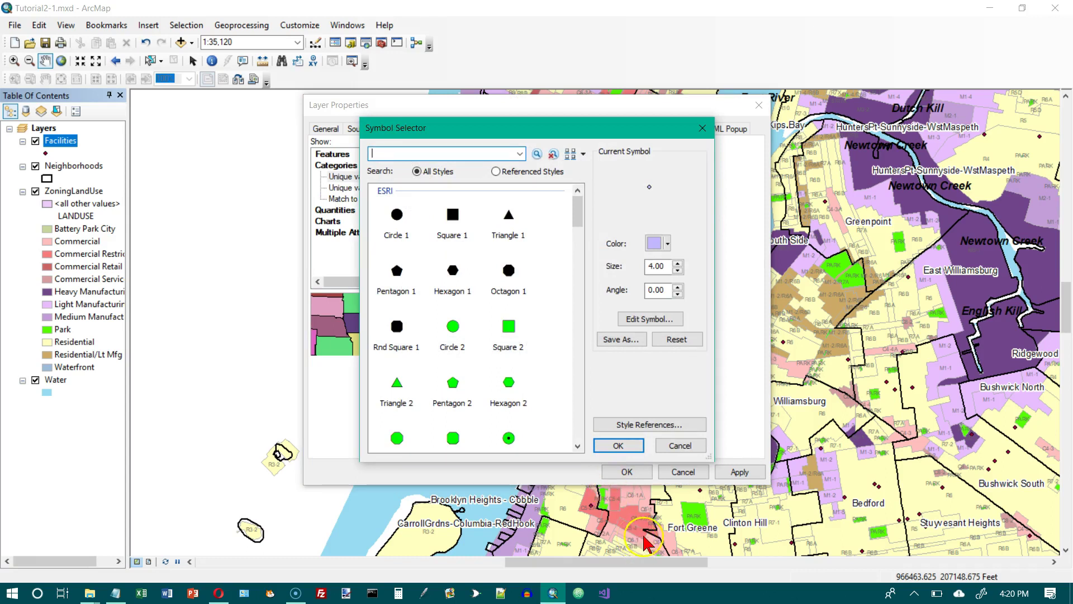
left_click(578, 314)
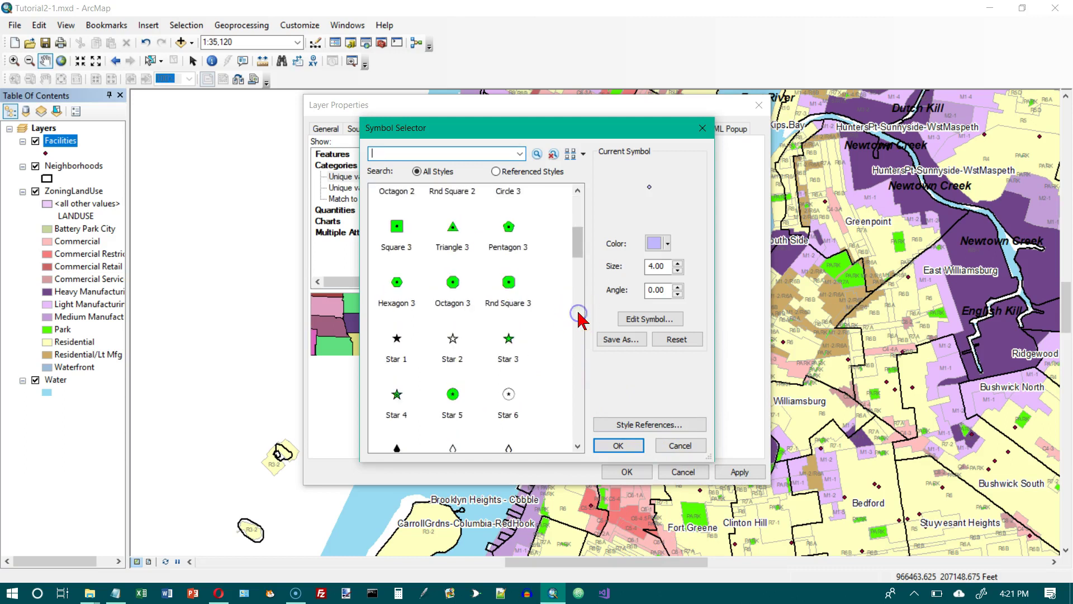
left_click(580, 351)
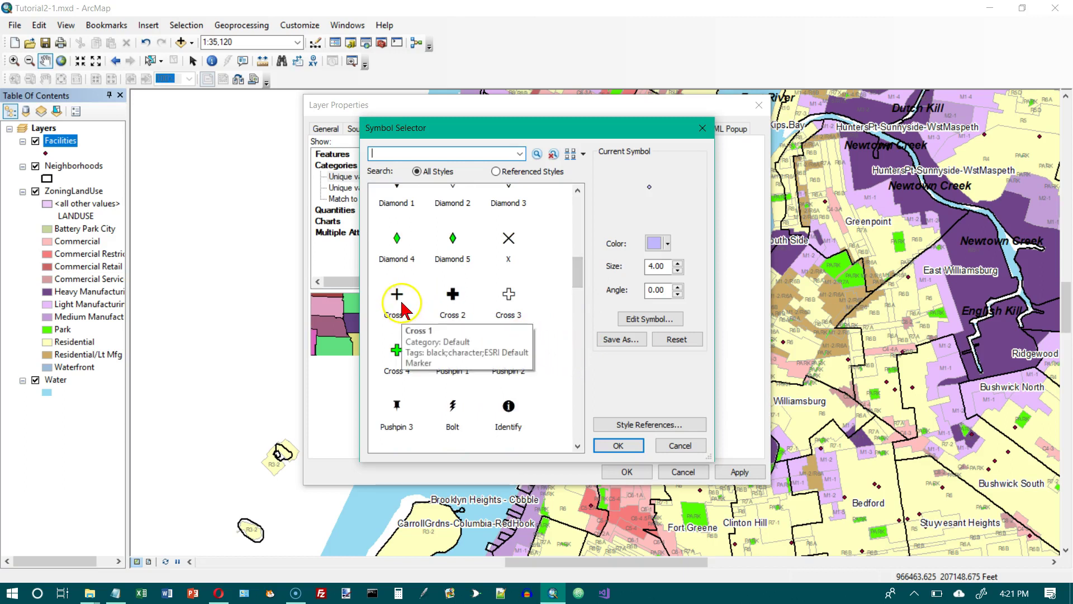
left_click(455, 305)
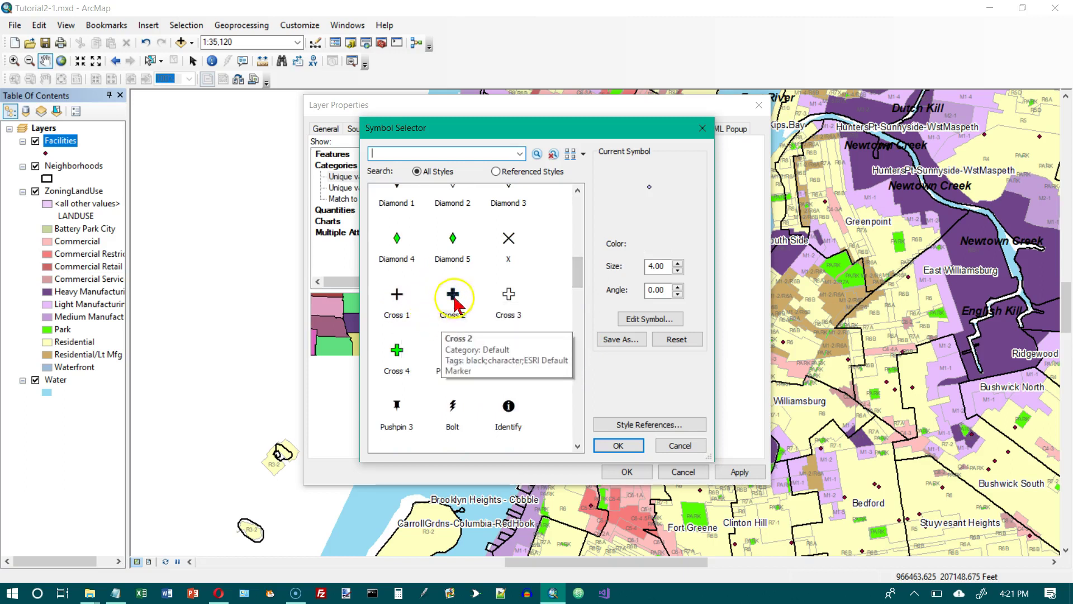
left_click(678, 272)
left_click(679, 272)
left_click(677, 264)
left_click(677, 264)
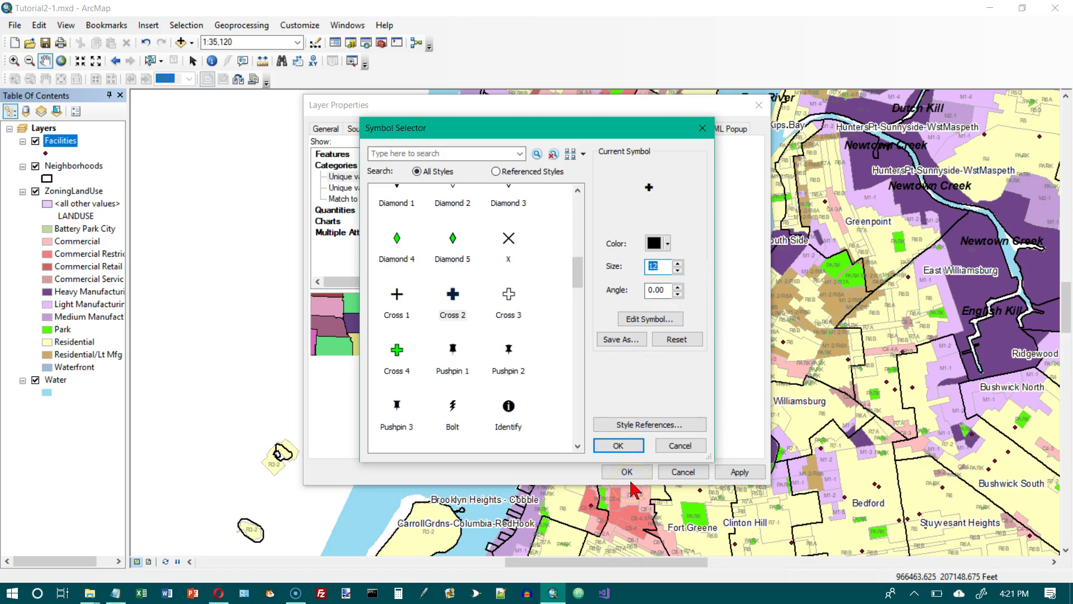
left_click(618, 445)
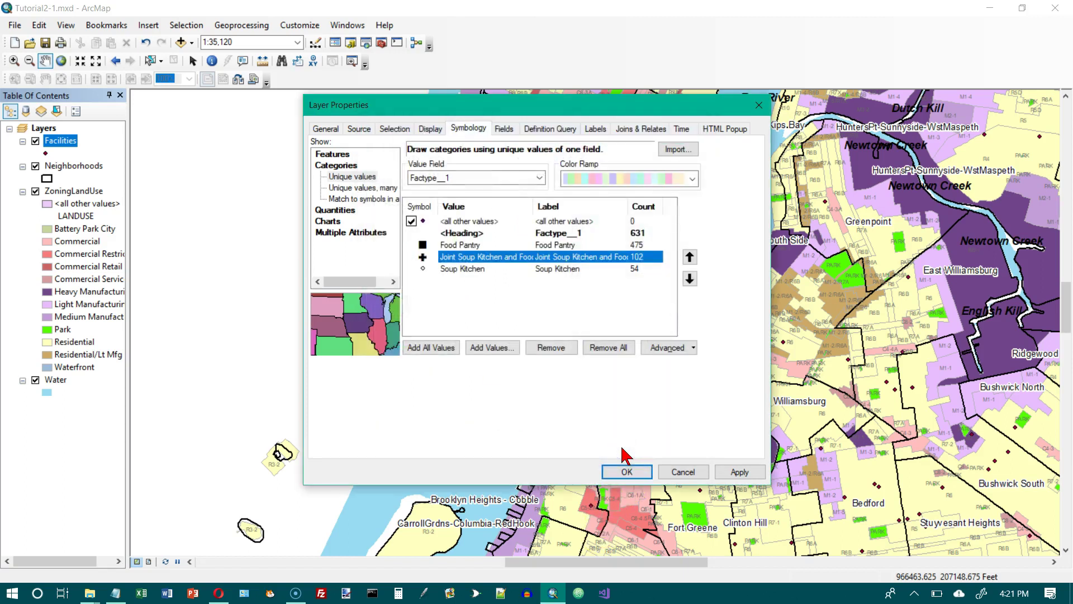
- Give the Soup Kitchen category the Circle 1 marker at size 12
double_click(423, 270)
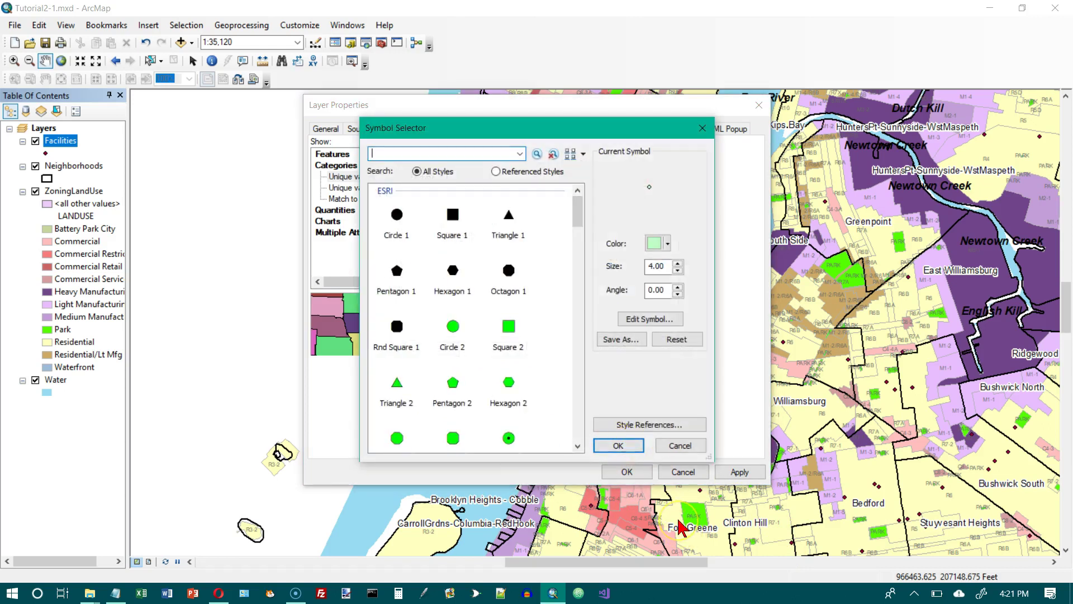
left_click(398, 218)
left_click(678, 271)
left_click(679, 272)
left_click(678, 271)
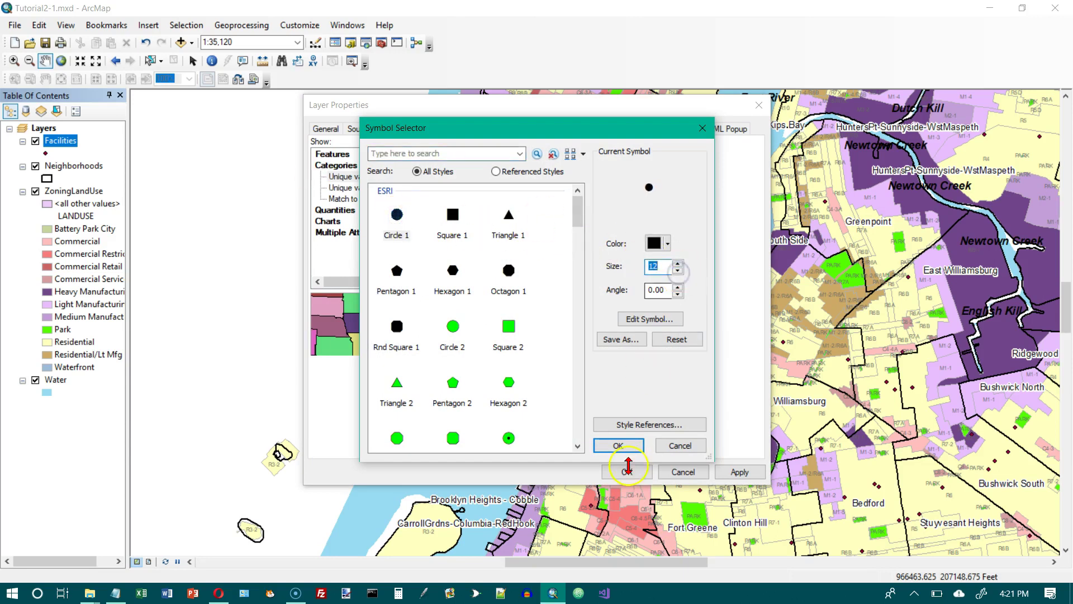
left_click(629, 448)
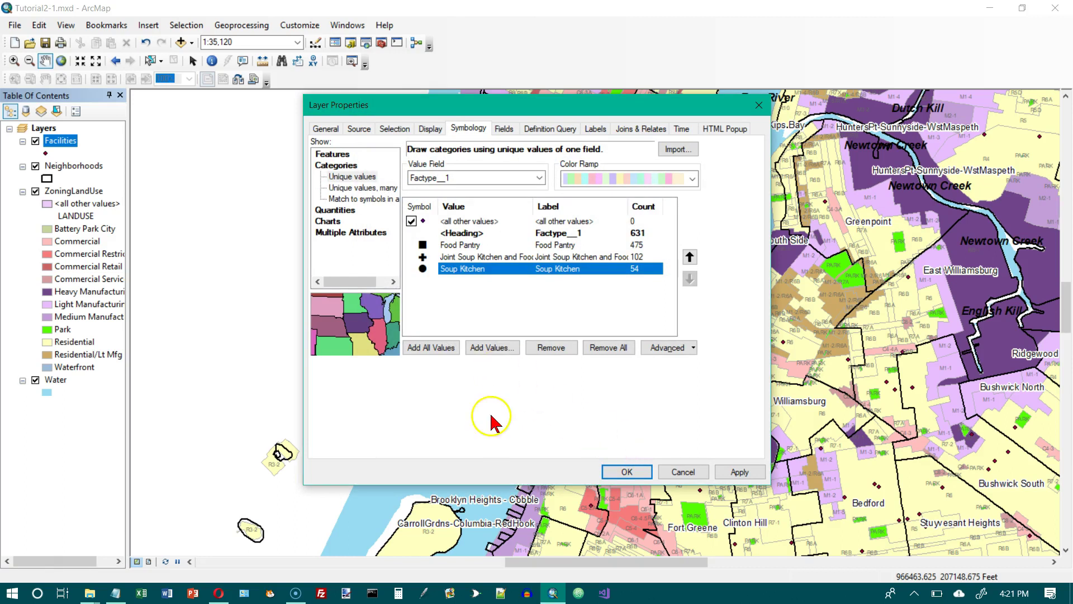
- Exclude all other values from the Facilities symbology and apply the categories to the map
left_click(412, 221)
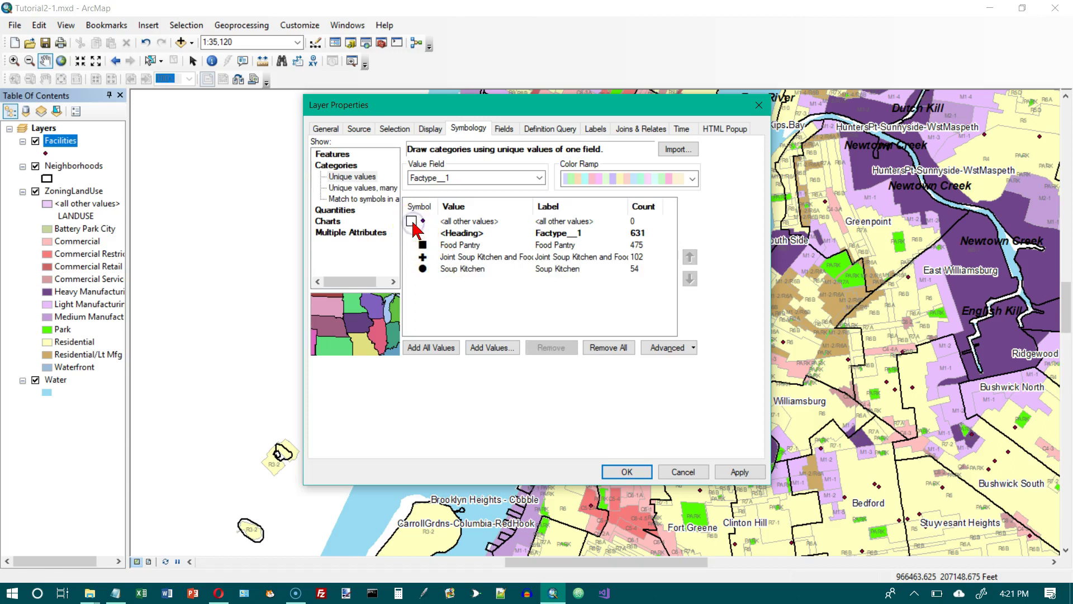
left_click(626, 471)
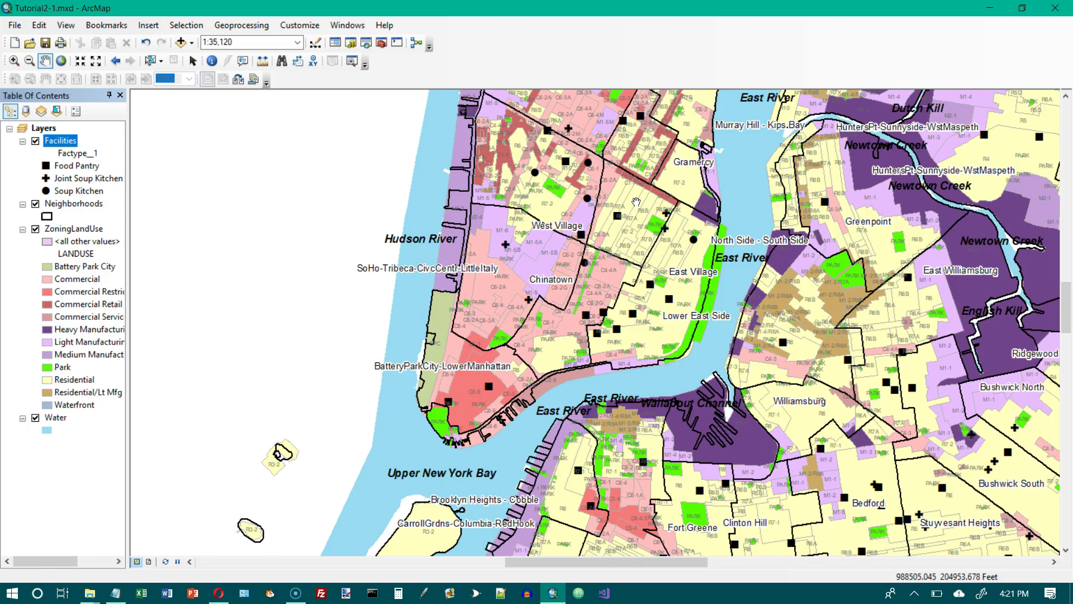
- Change the Facilities layer's name to Food Facilities in its properties
left_click(71, 141)
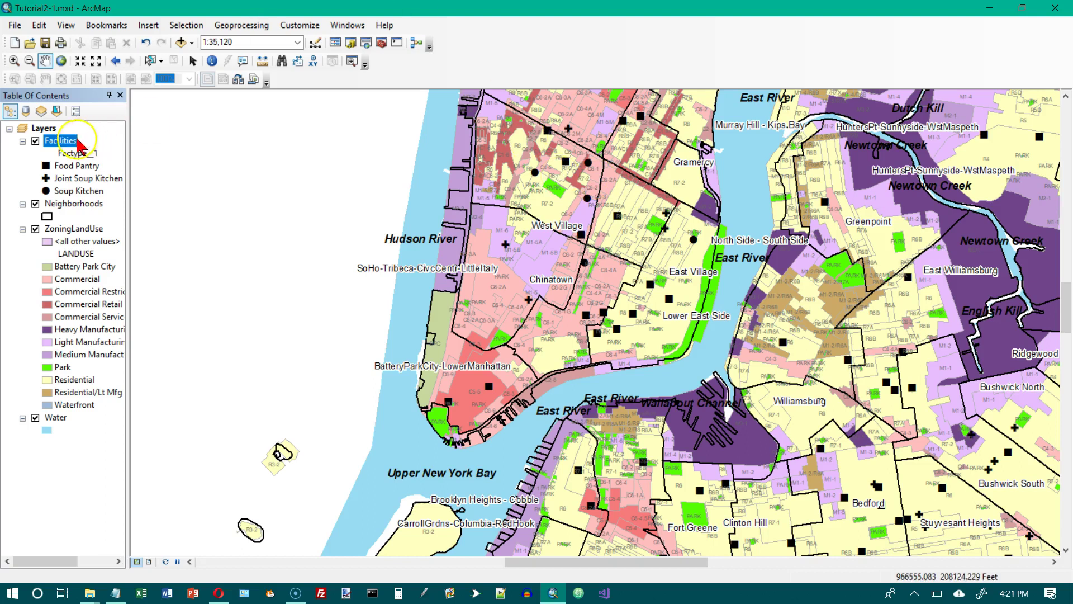
right_click(75, 147)
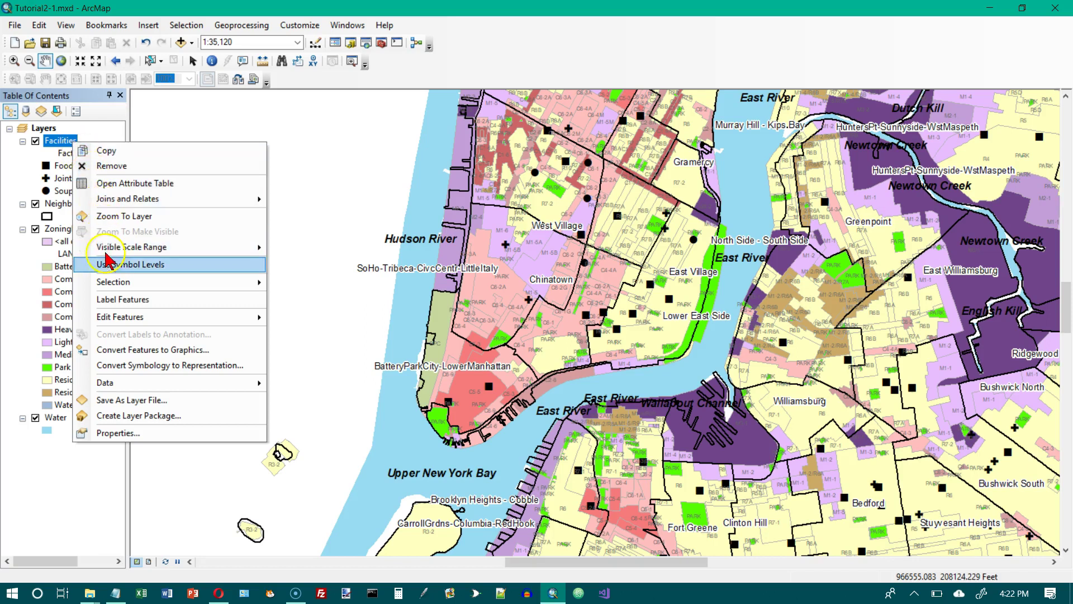
left_click(112, 305)
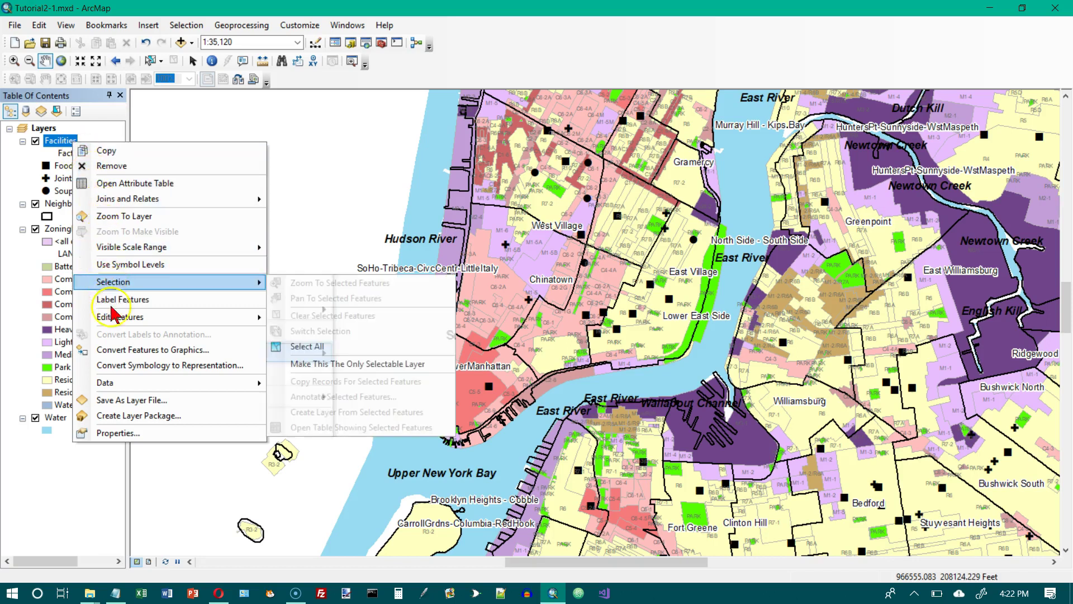
left_click(140, 434)
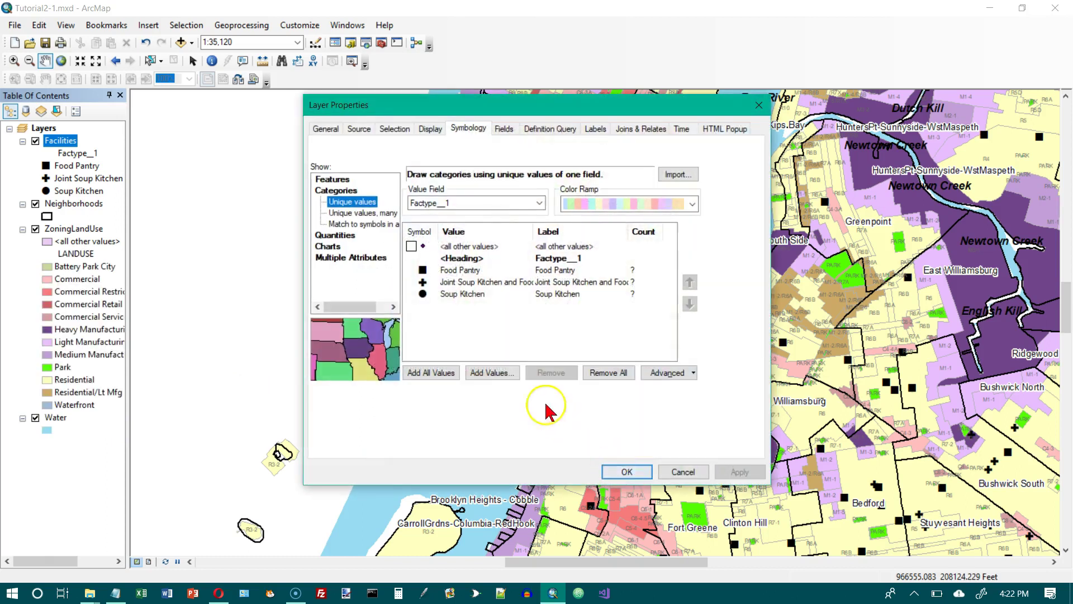
left_click(326, 131)
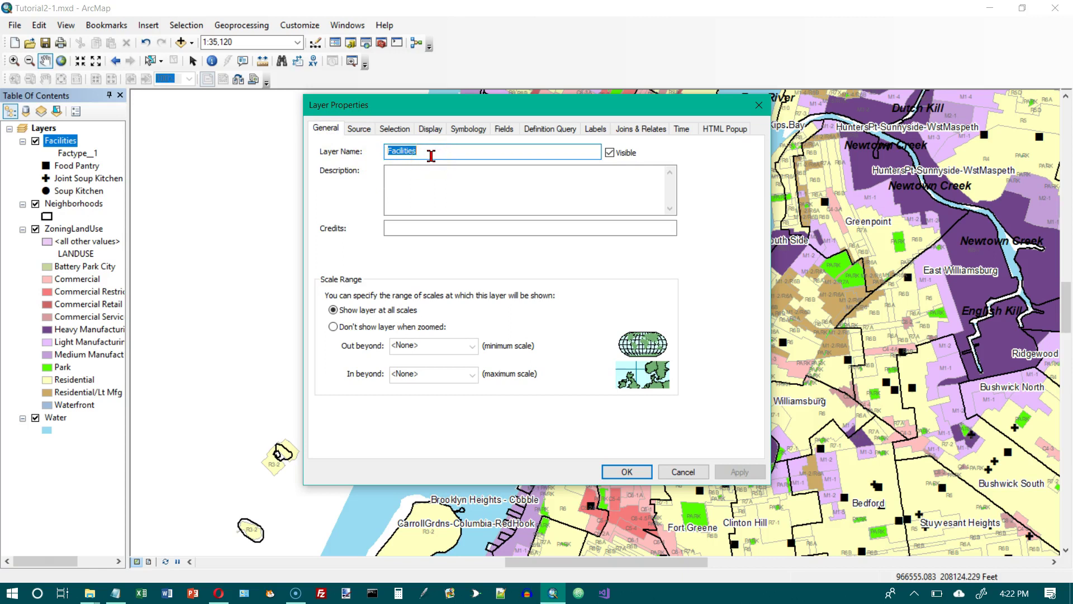
left_click(391, 152)
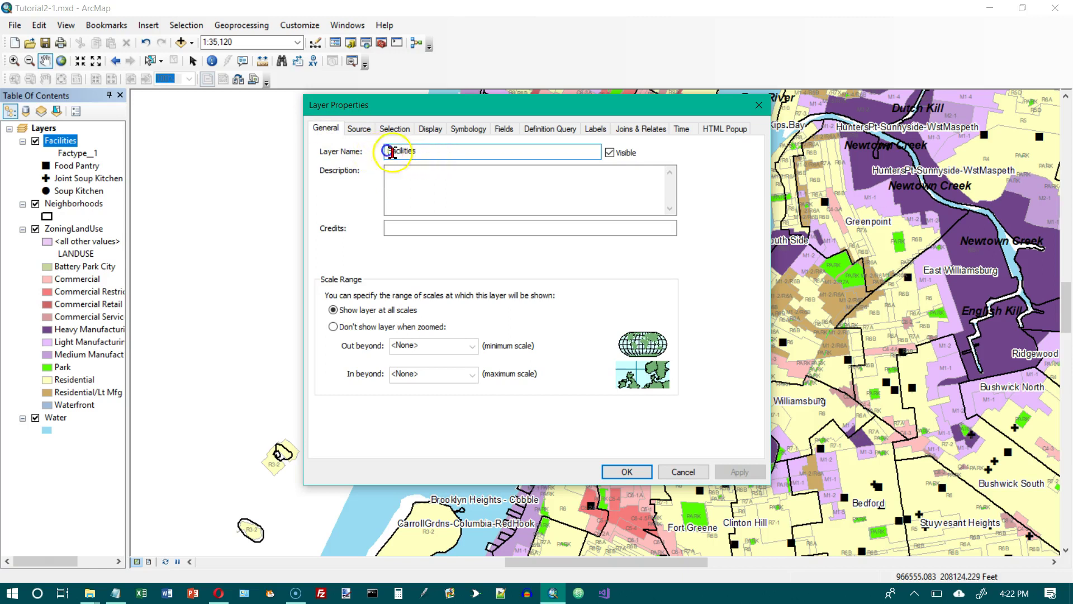
type("Food")
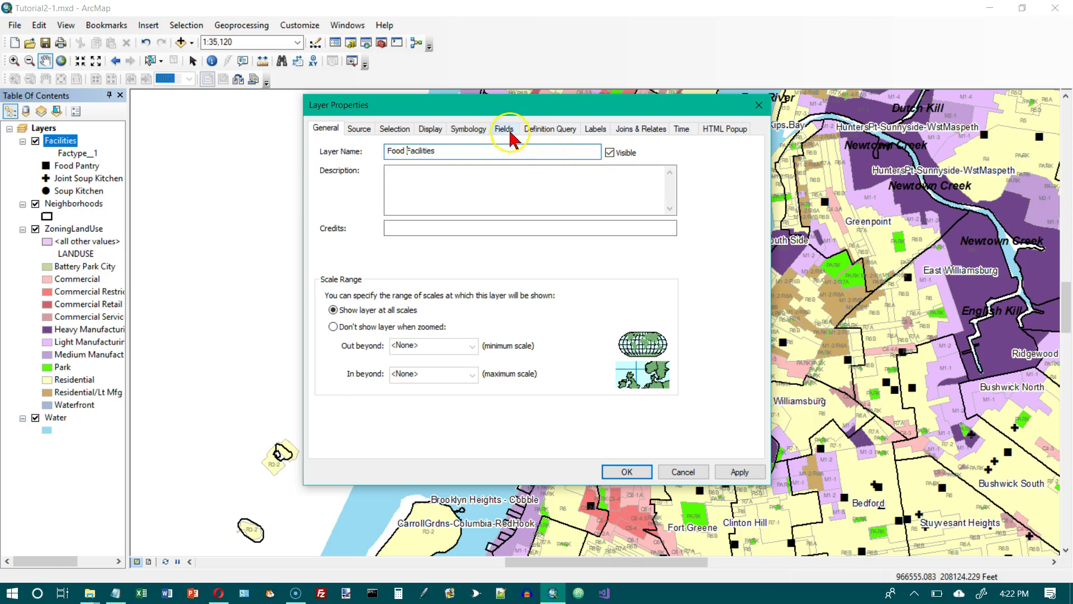
- Turn on labels for the Facilities layer and use FACILITY_N as the label field
left_click(596, 134)
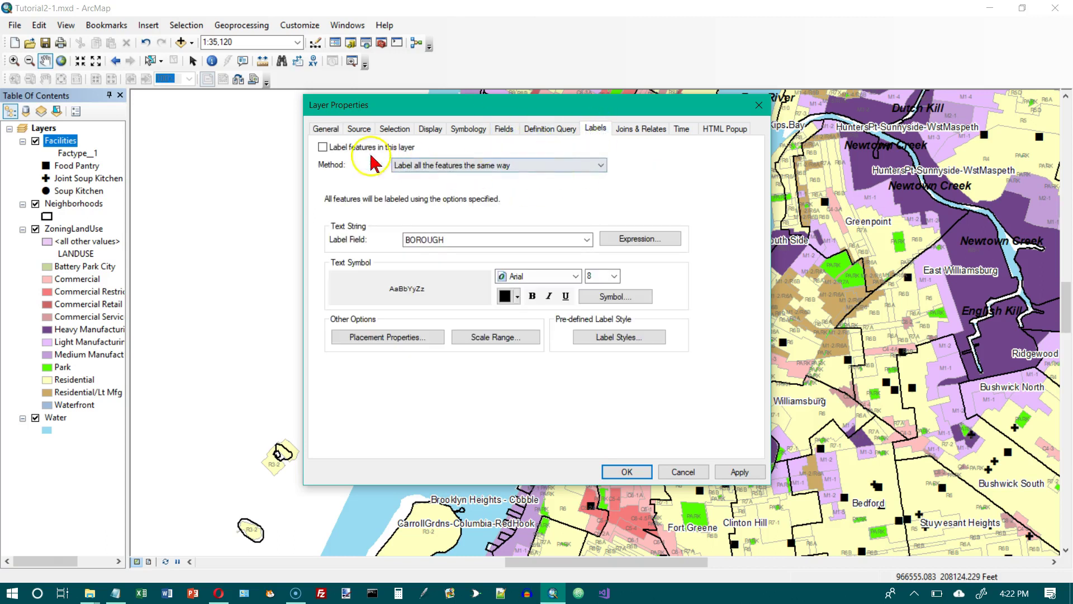
left_click(323, 147)
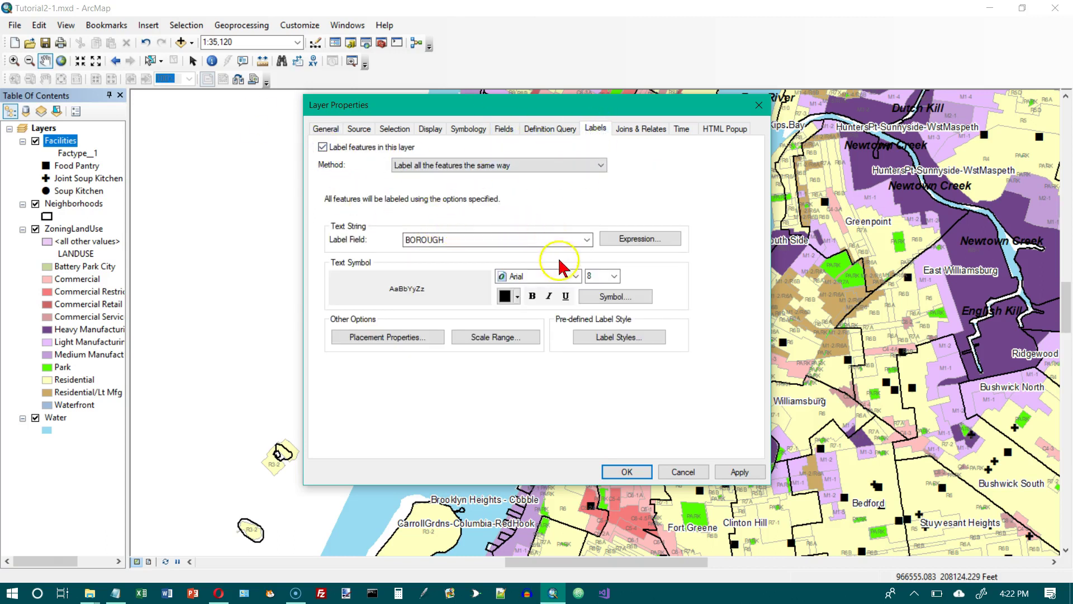
left_click(587, 240)
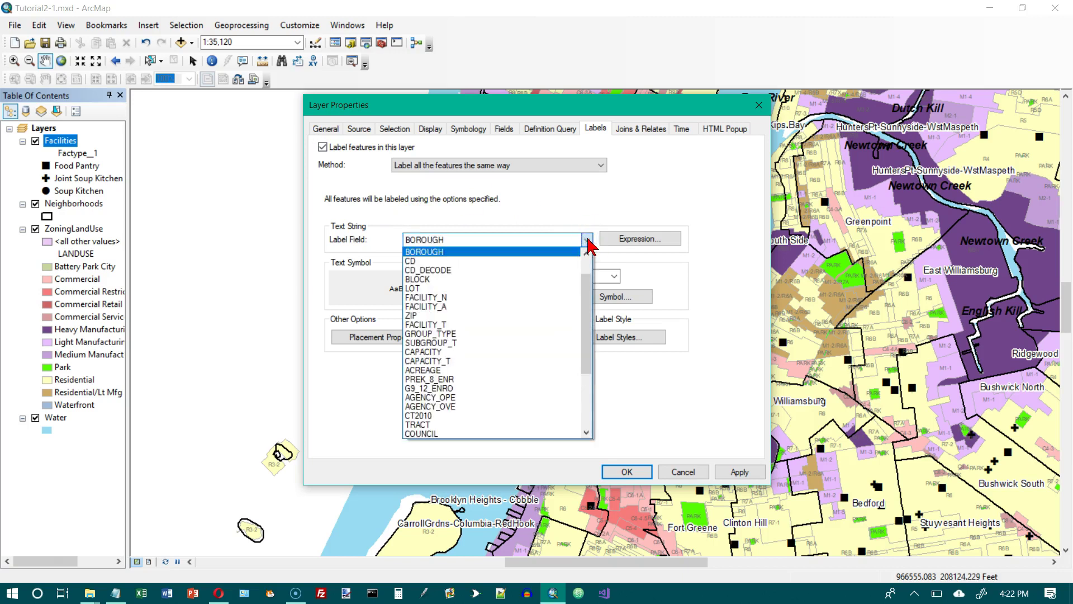
left_click_drag(588, 299, 583, 249)
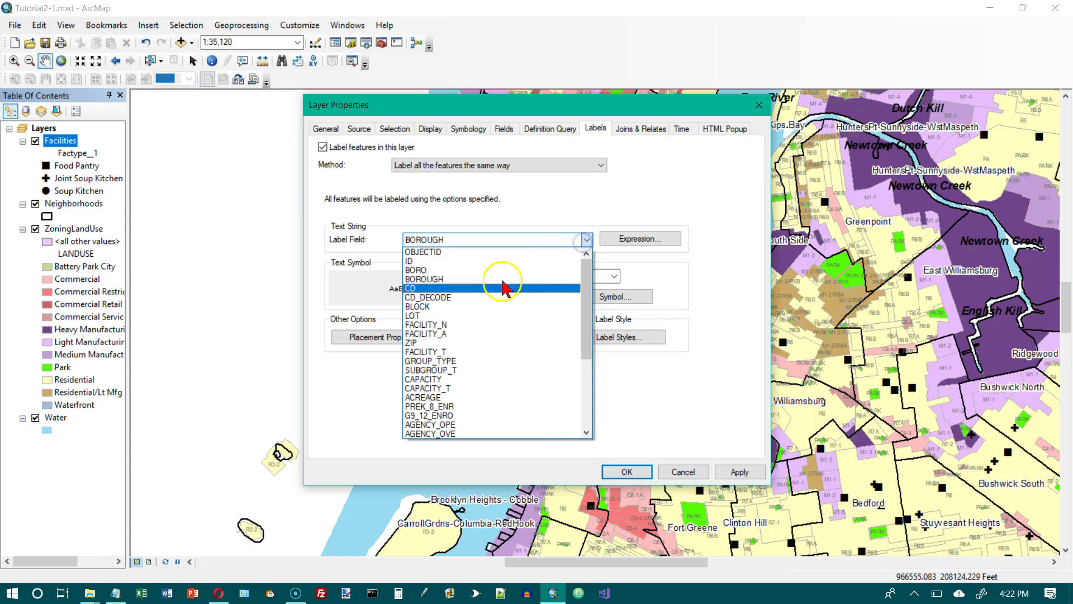
left_click(467, 325)
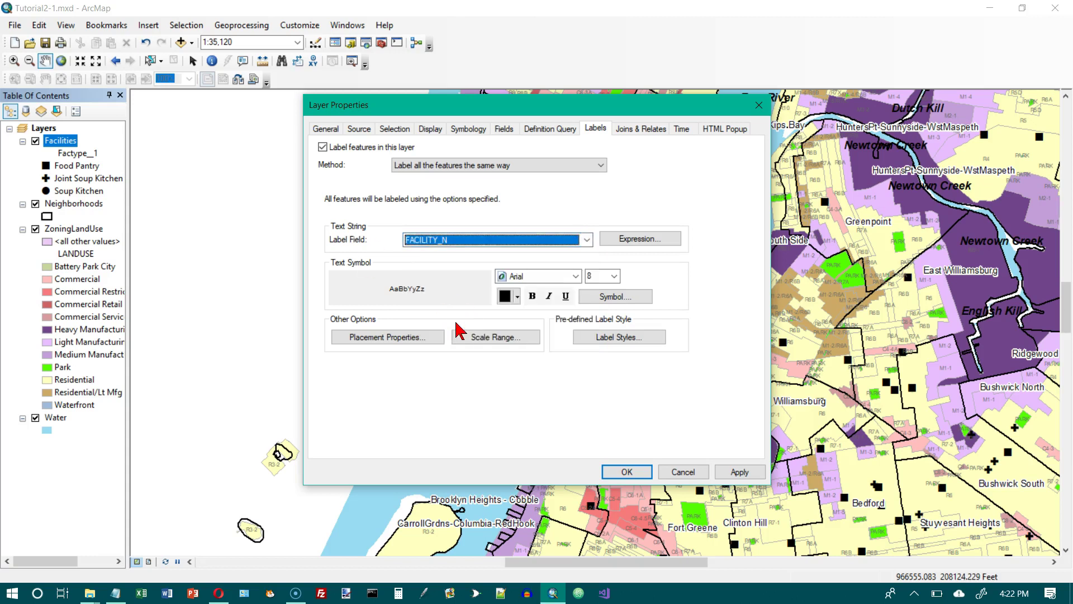
- Set the facility label text to size 6 and colour it Fir Green
left_click(613, 276)
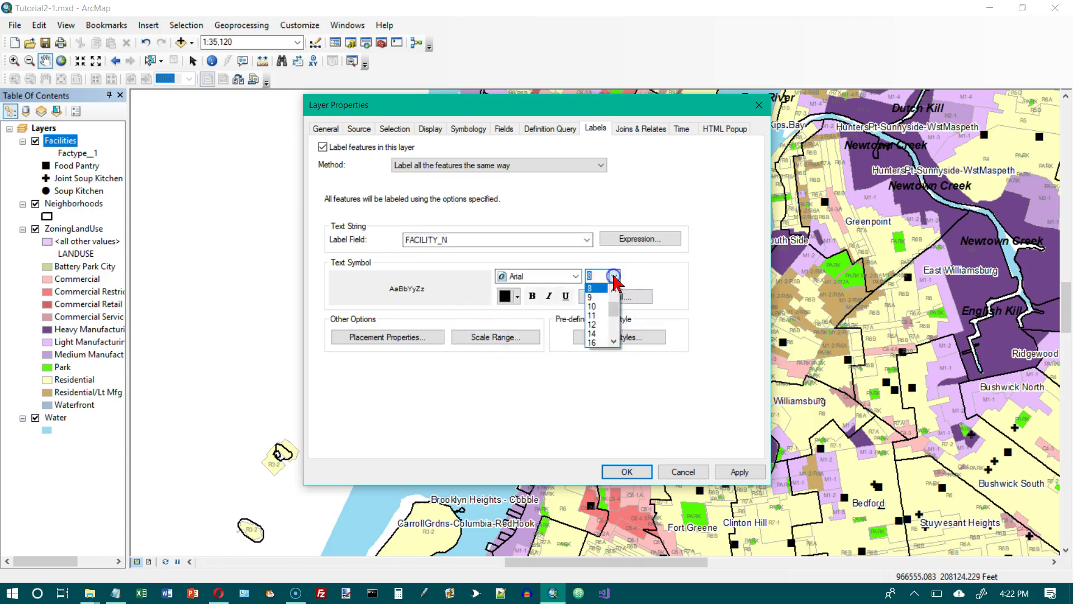
scroll(612, 294, "up", 2)
left_click(601, 289)
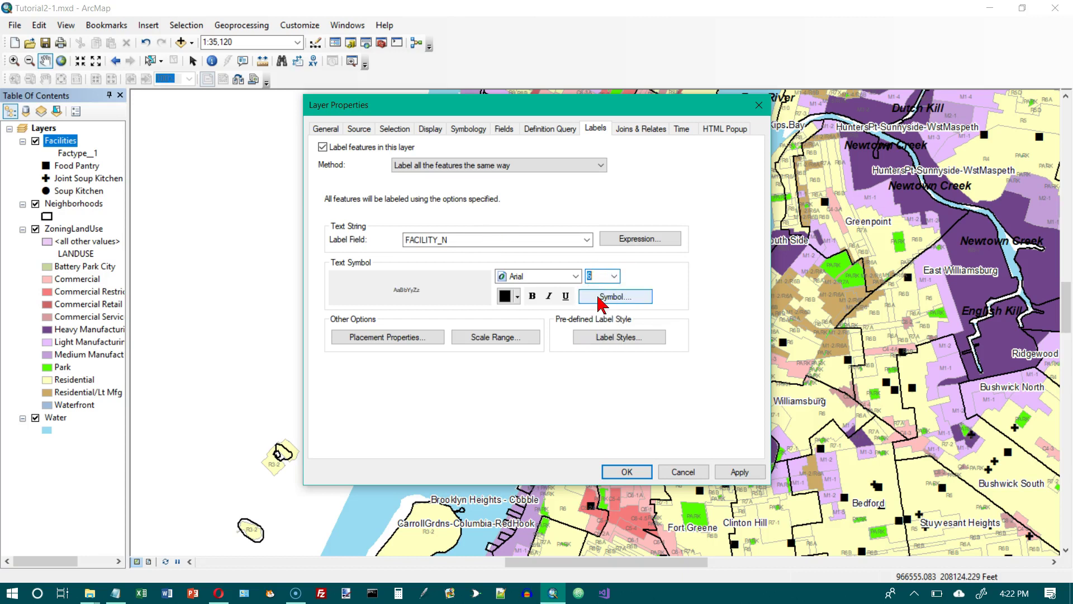
left_click(610, 302)
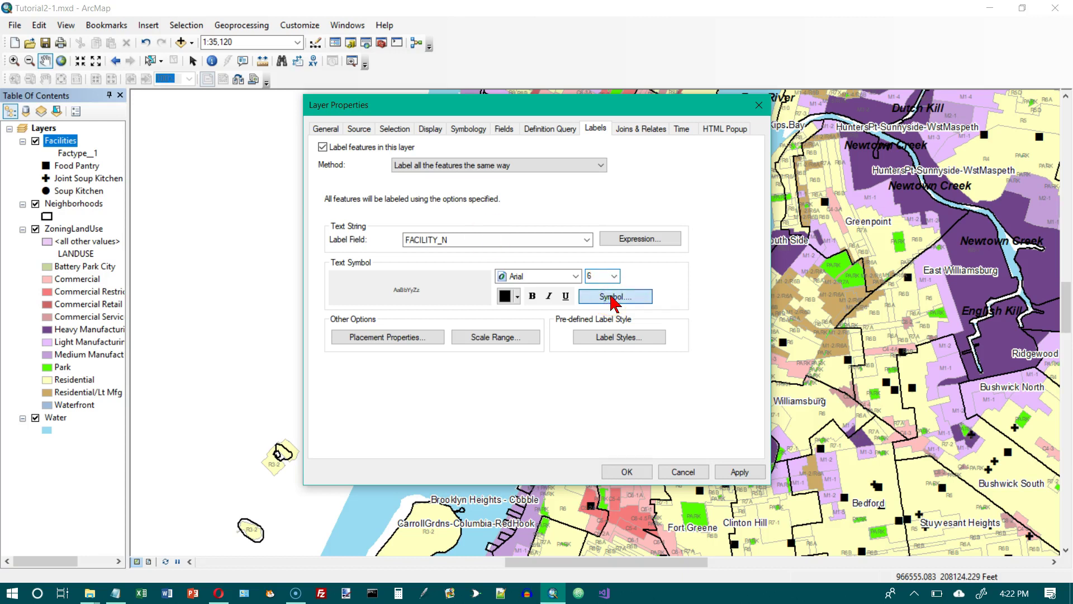
left_click(655, 246)
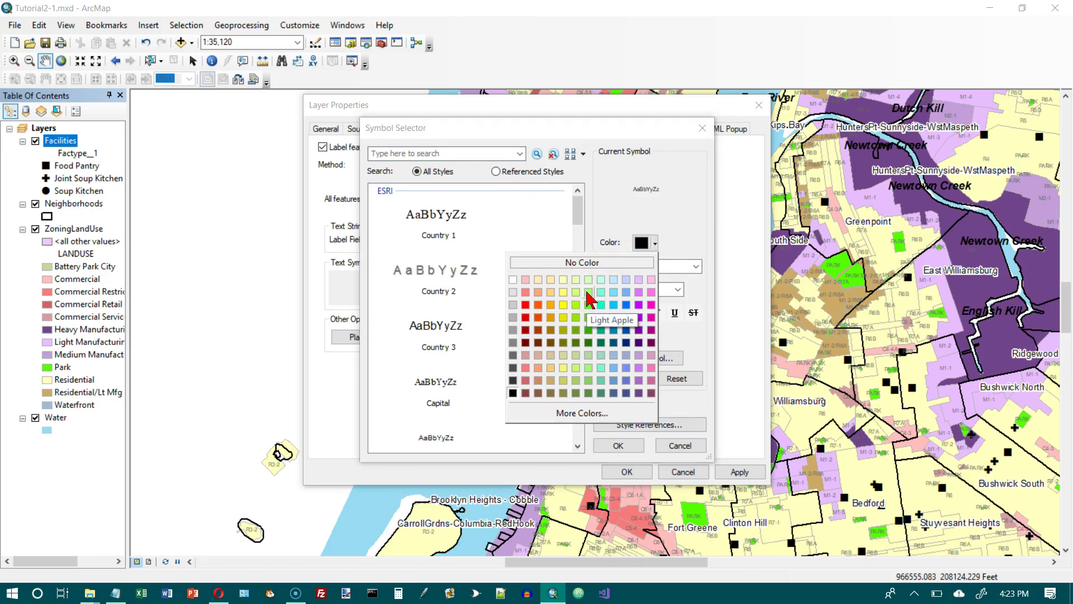
left_click(589, 342)
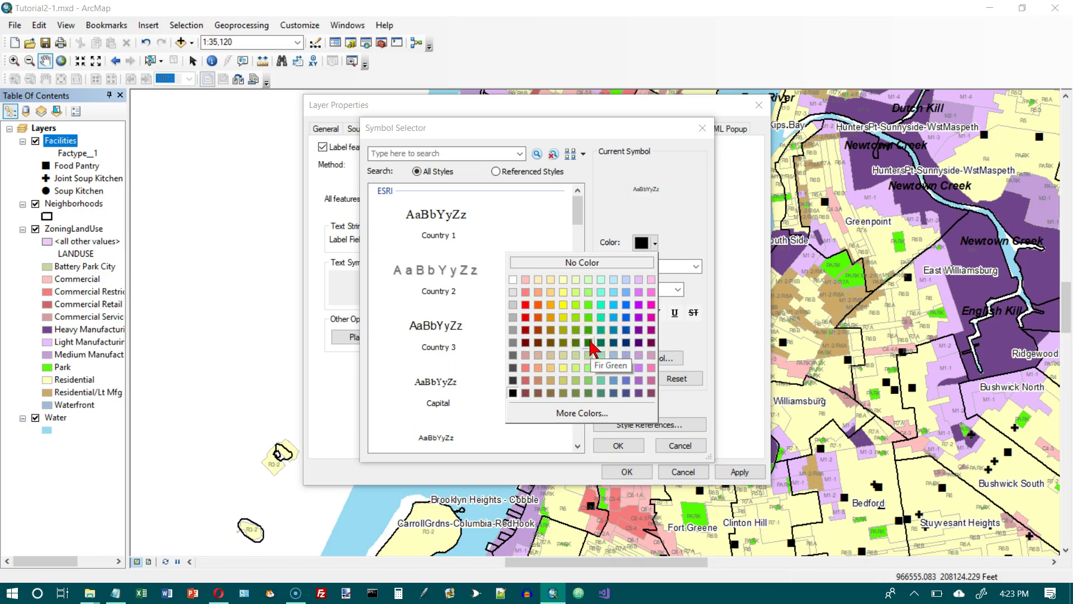
left_click(590, 342)
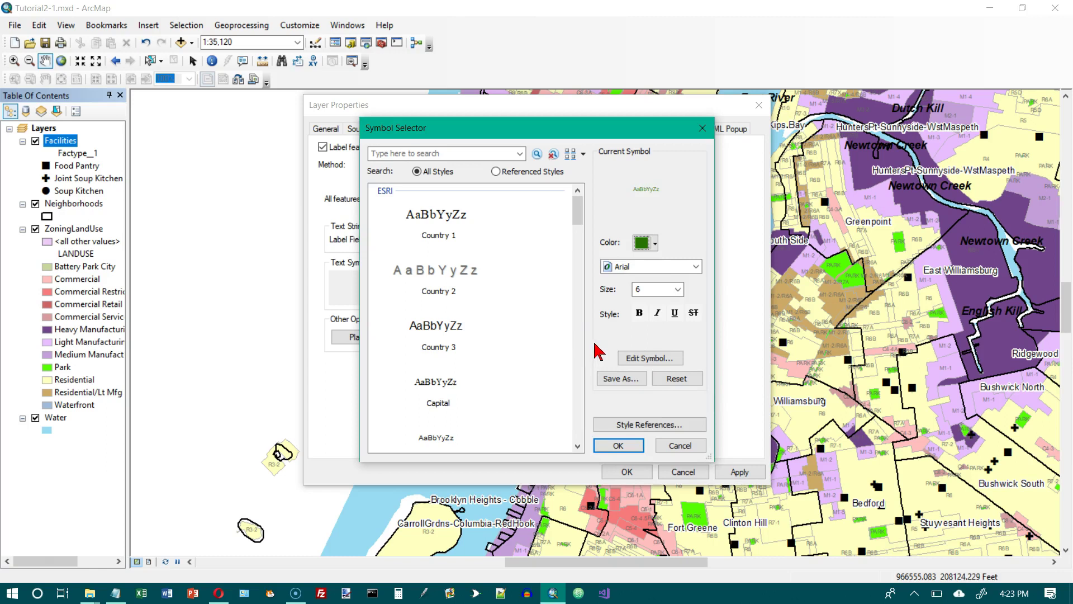
- Add a white Halo mask of size 2 to the facility label text and apply the layer properties
left_click(667, 384)
left_click(665, 360)
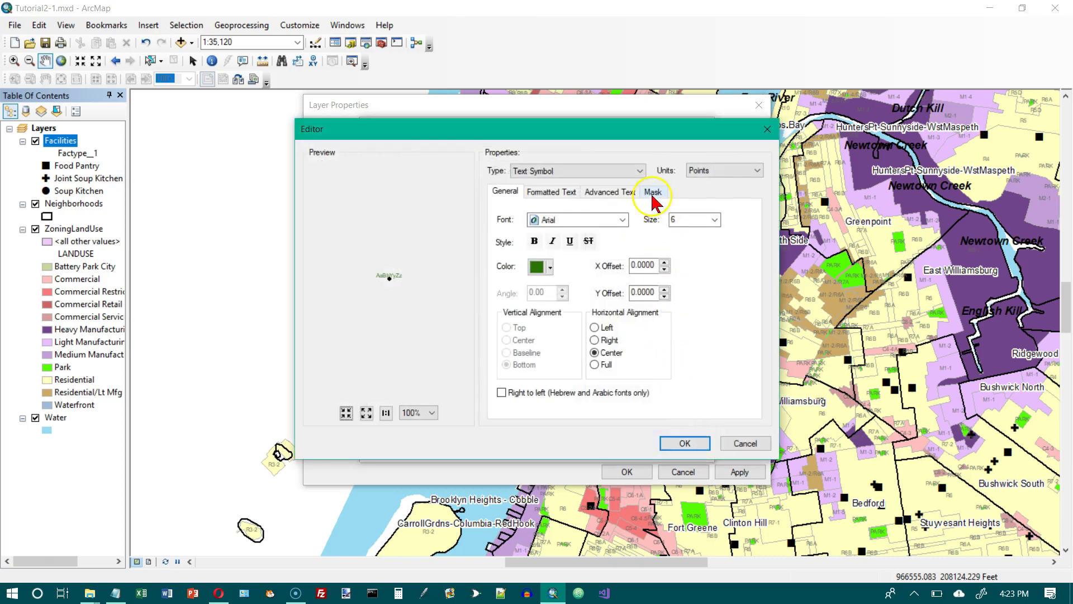
left_click(653, 193)
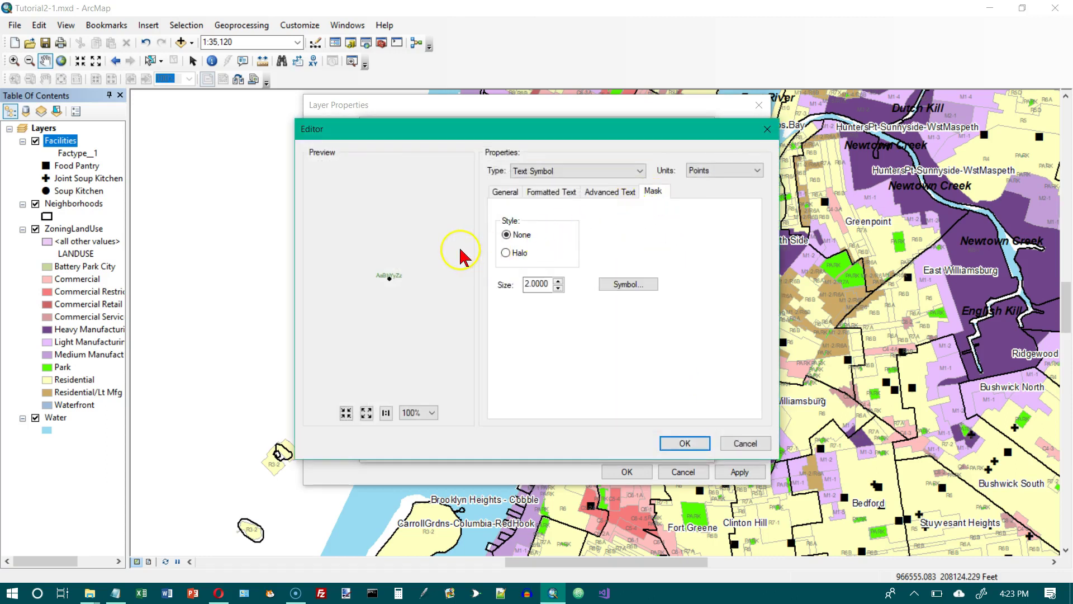
left_click(506, 252)
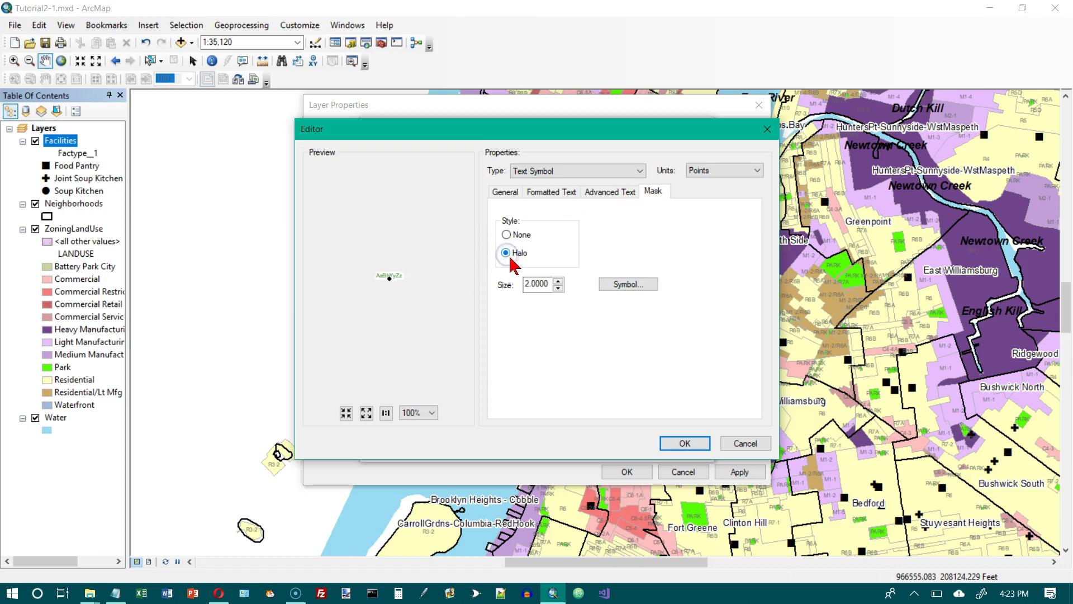
left_click(624, 284)
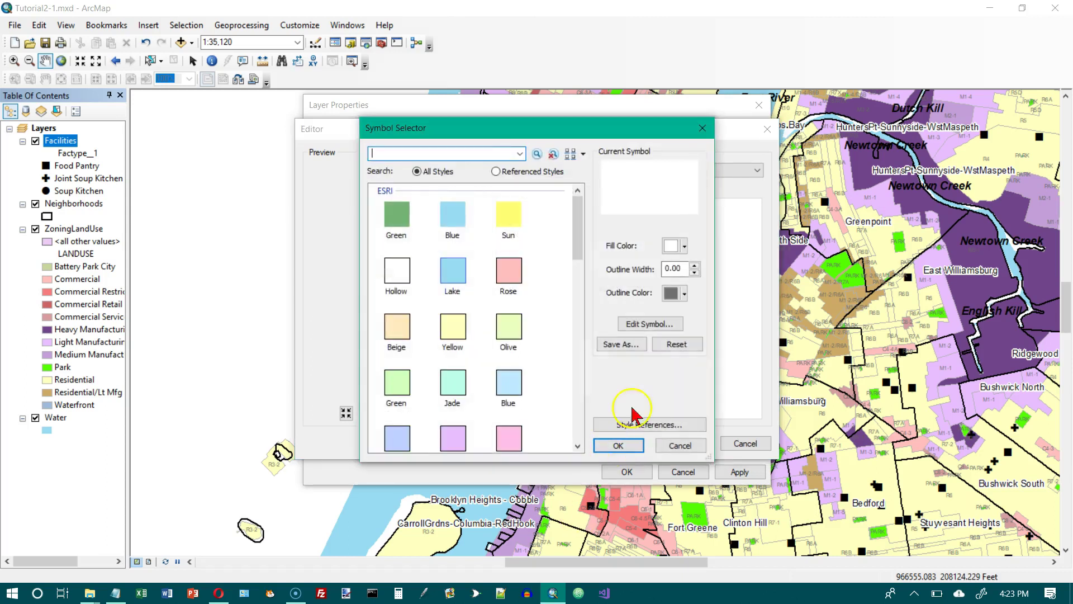
left_click(618, 444)
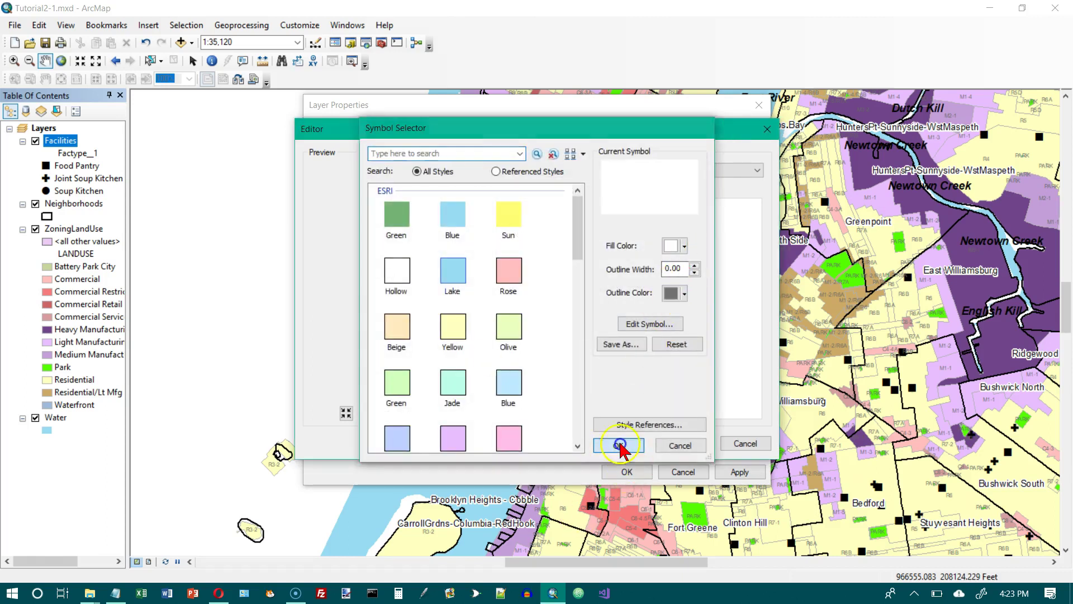
left_click(685, 444)
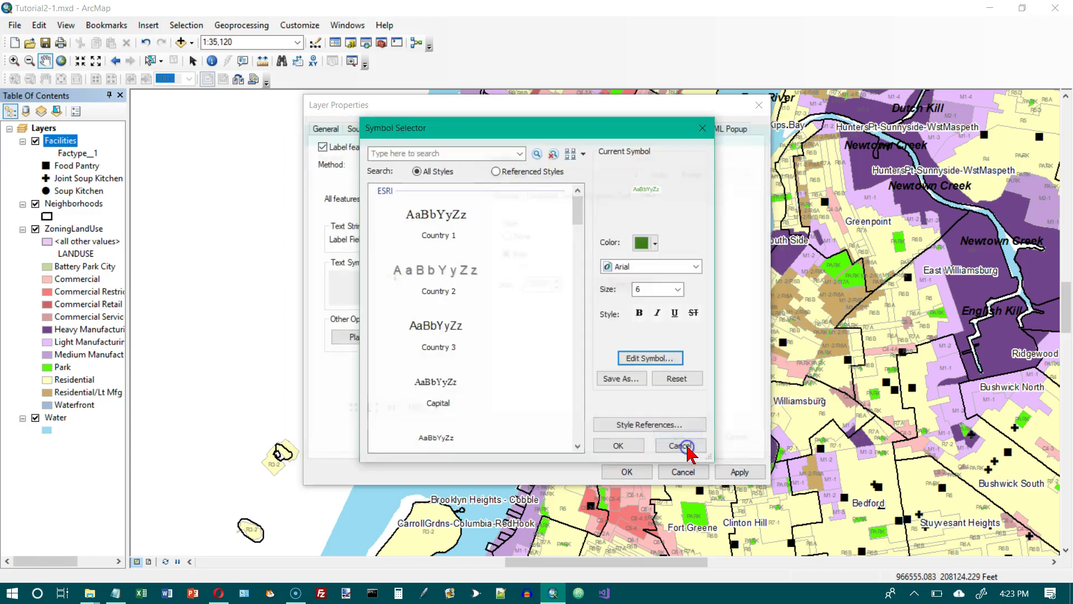
left_click(629, 444)
left_click(628, 471)
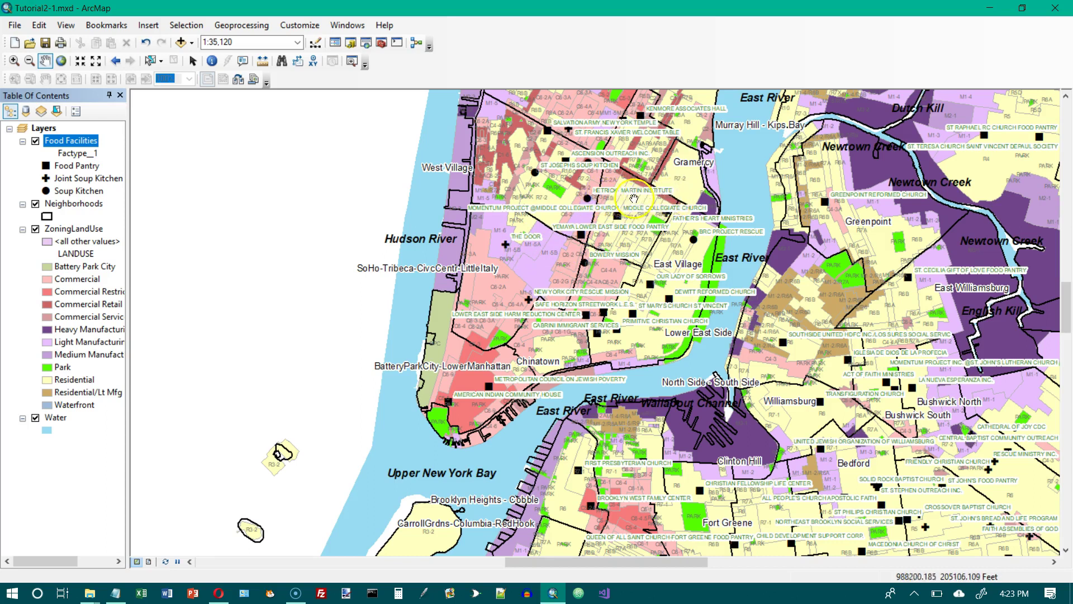
- Add the ManhattanStreets feature class from NYC.gdb to the map
left_click(587, 210)
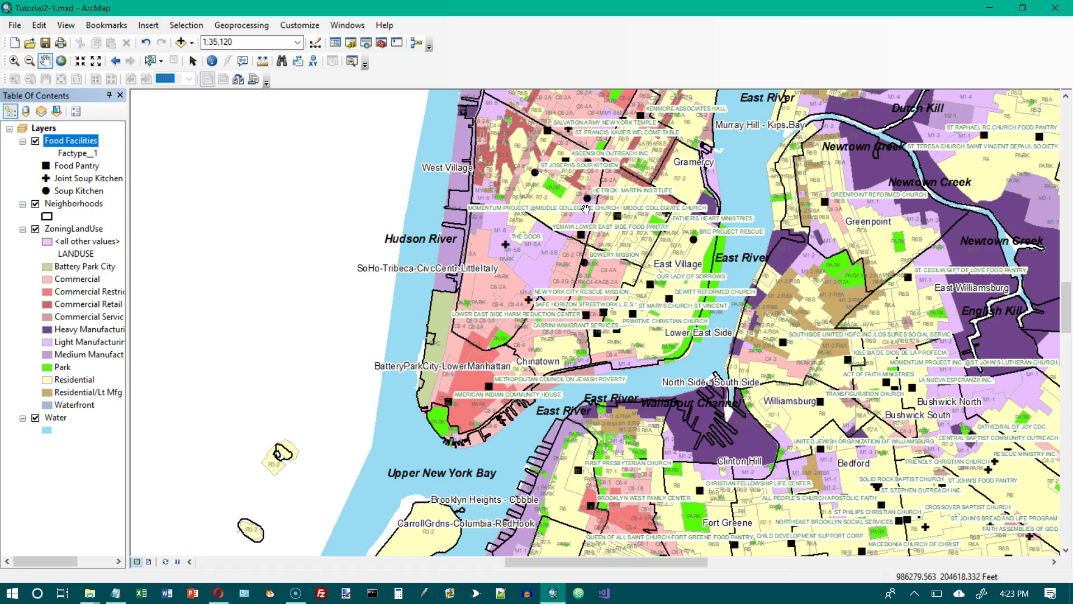
left_click(695, 336)
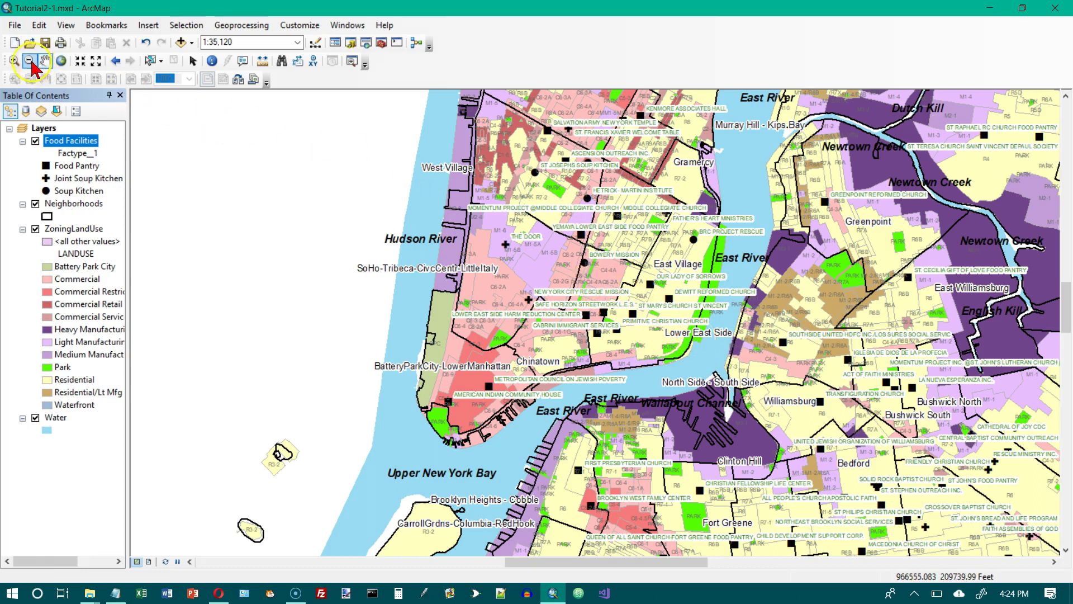
left_click(14, 61)
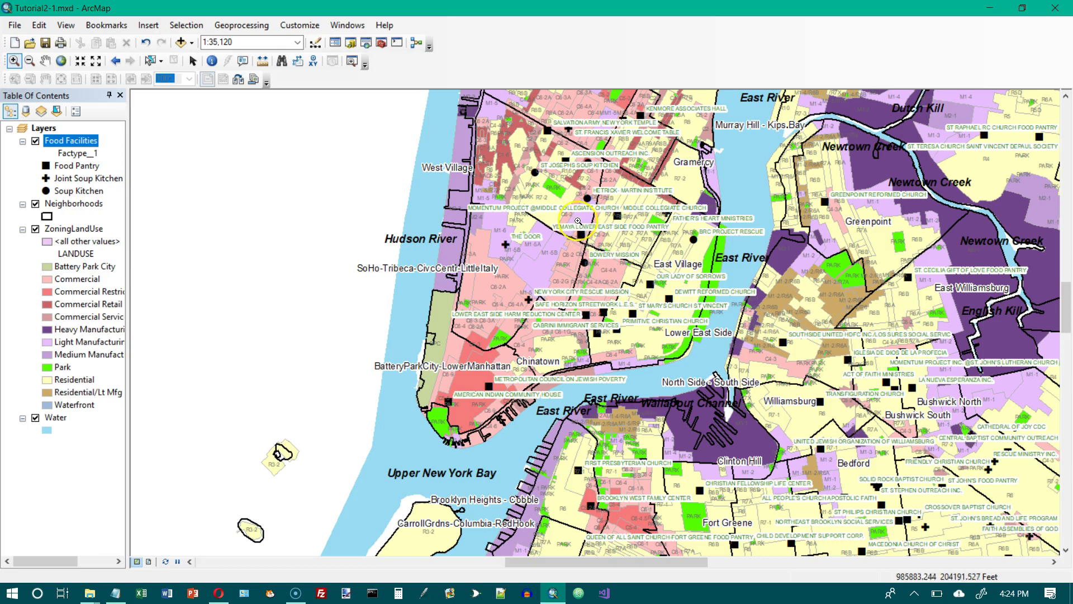
left_click(591, 217)
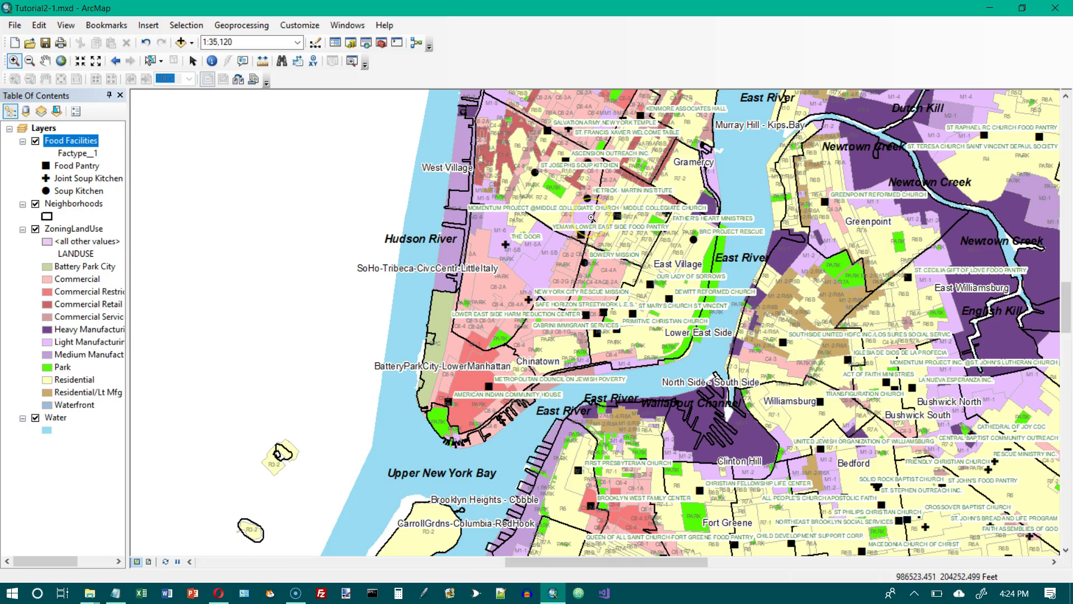
left_click(594, 225)
left_click_drag(594, 225, 724, 367)
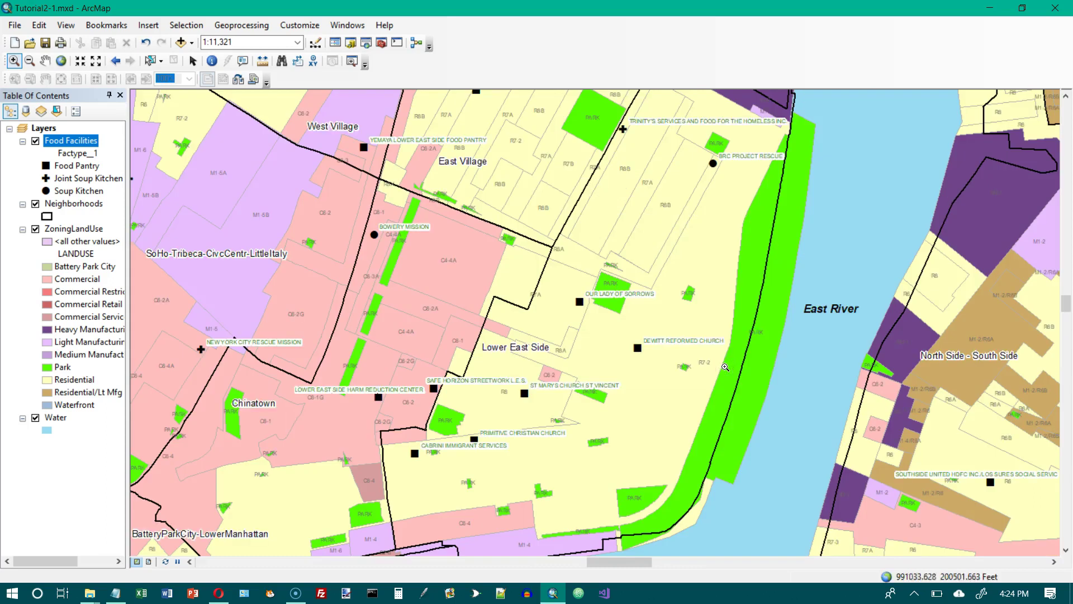
left_click(688, 344)
left_click(180, 42)
left_click(706, 490)
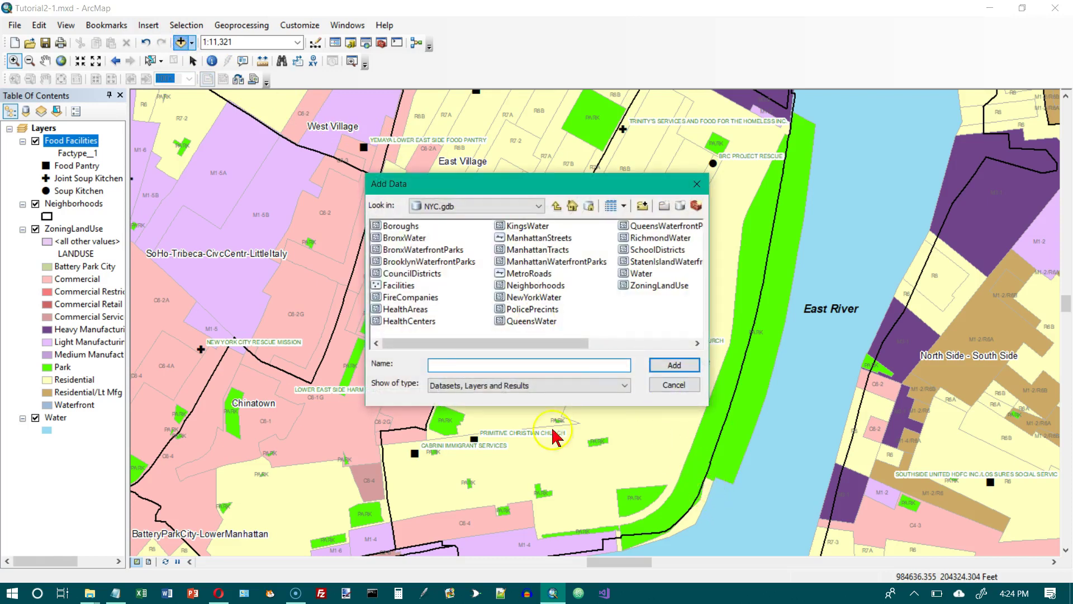
left_click(520, 238)
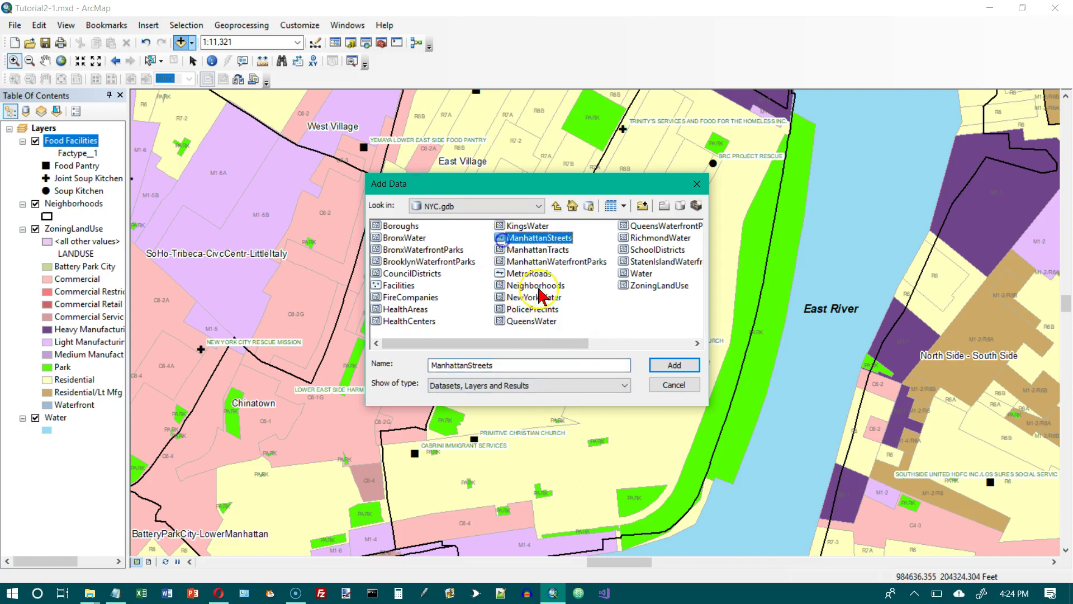
left_click(672, 367)
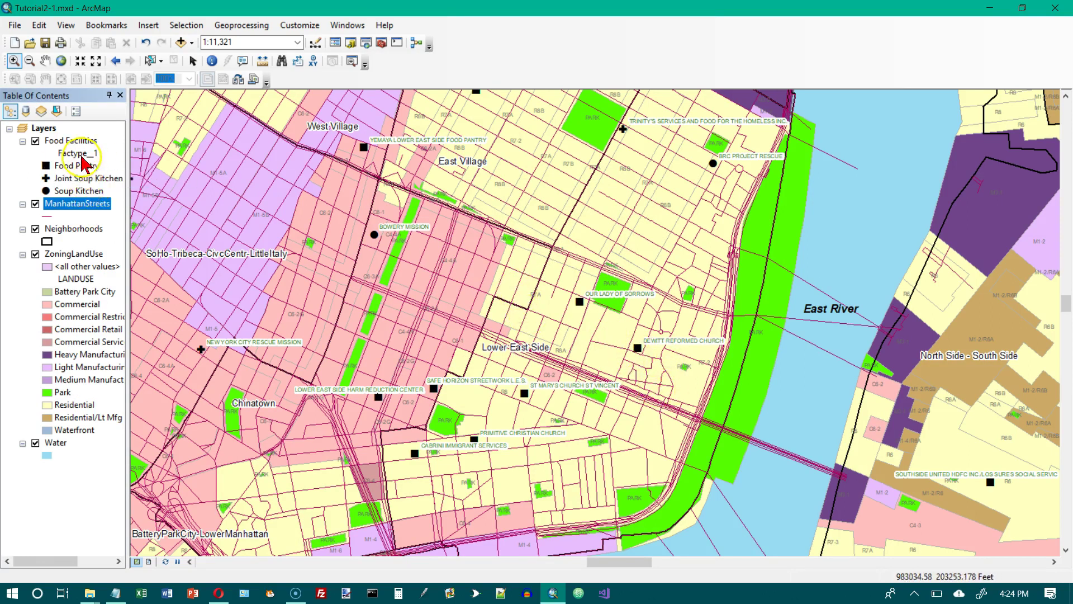
- Change the ManhattanStreets line symbol to a medium gray colour
left_click(53, 214)
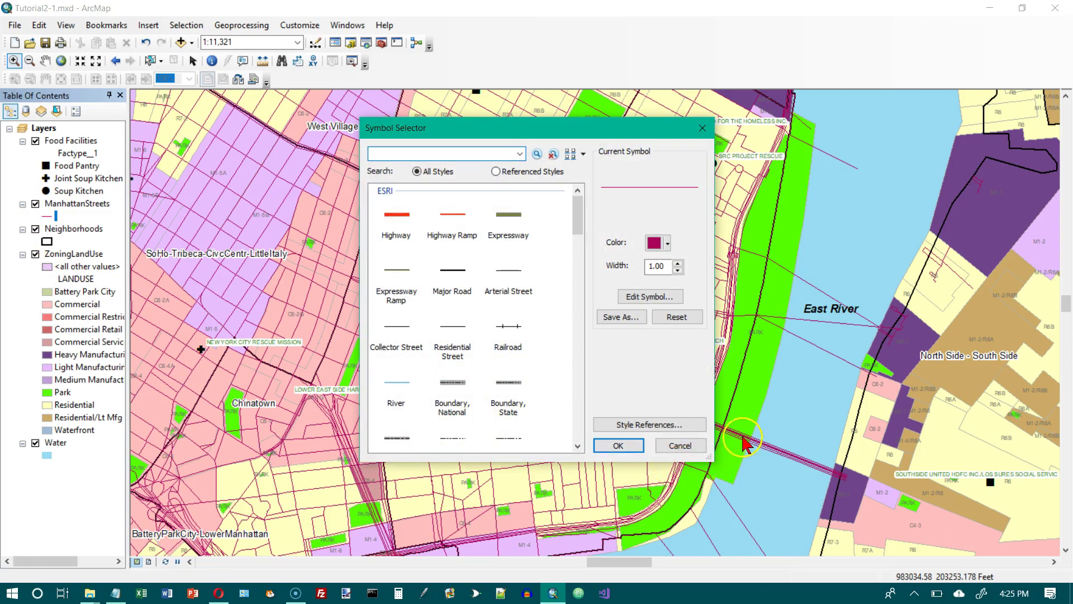
left_click(662, 248)
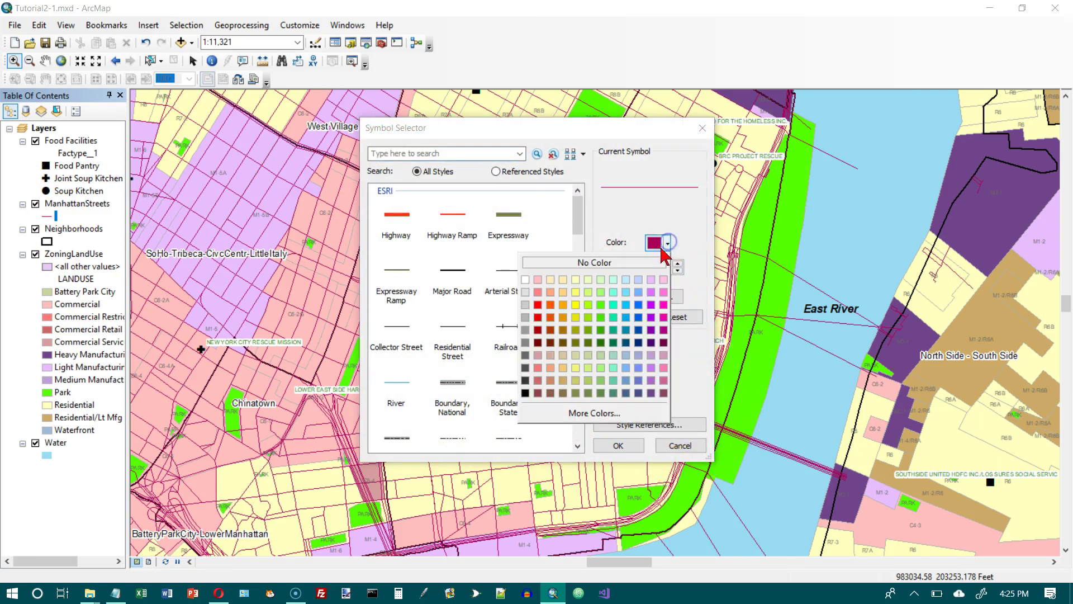
left_click(526, 330)
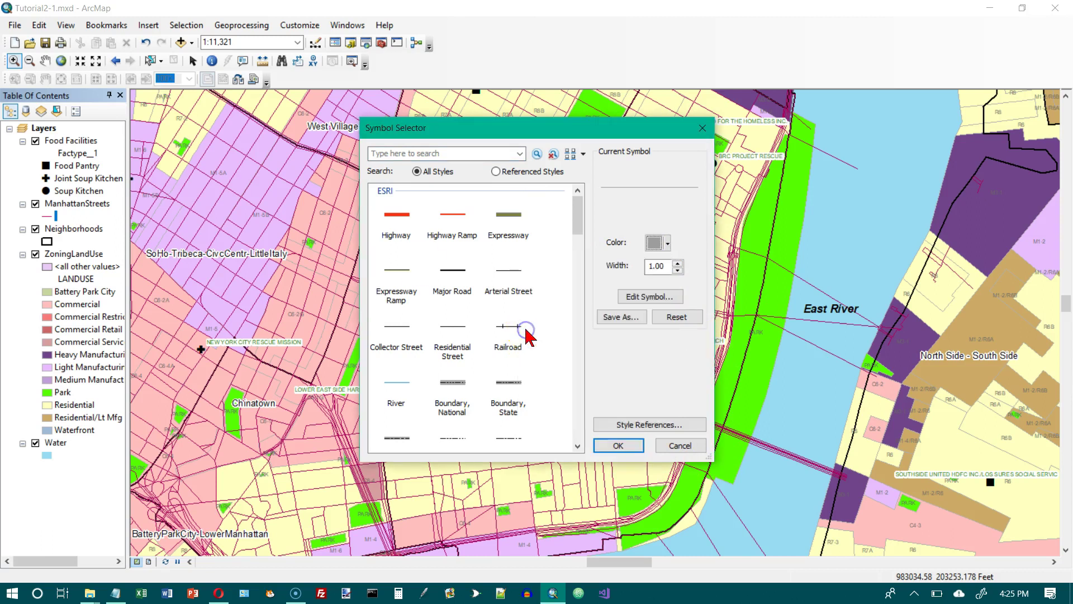
left_click(619, 446)
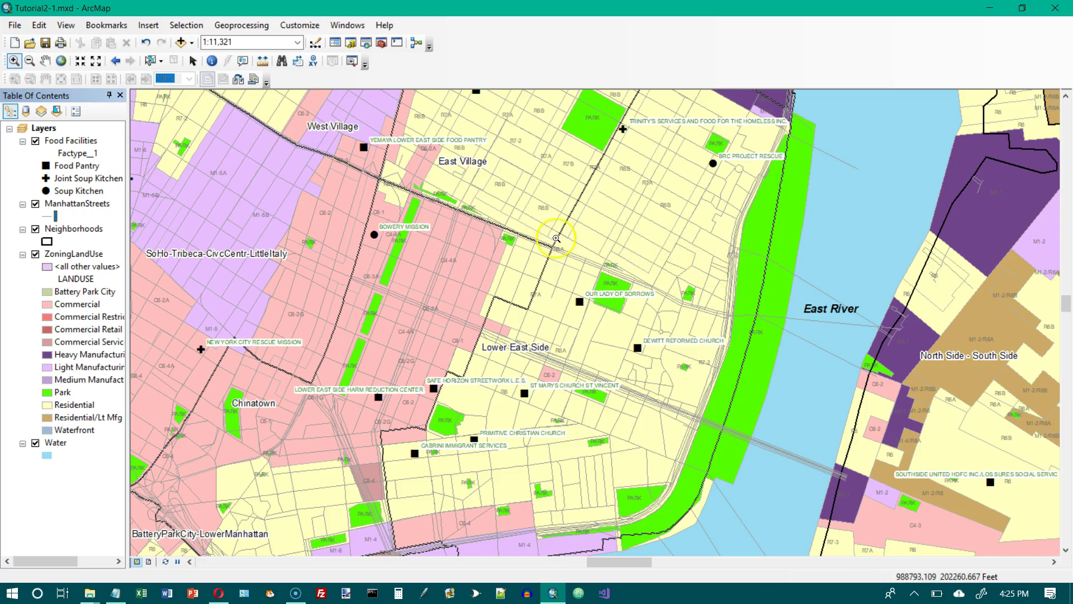
- Turn on feature labels for the ManhattanStreets layer, using Street as the label field
left_click(77, 204)
right_click(80, 204)
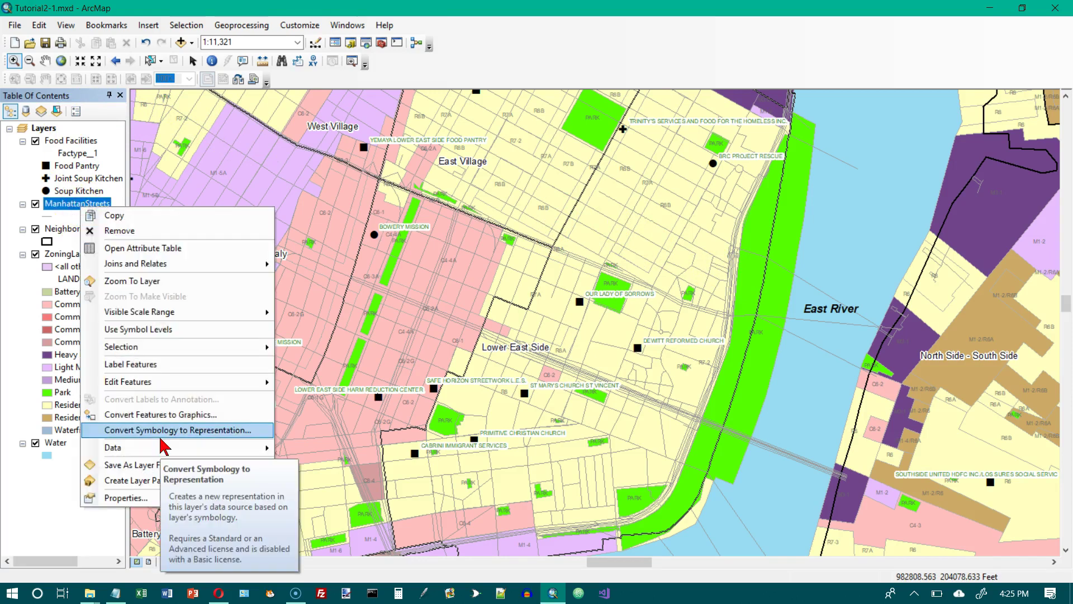
left_click(149, 497)
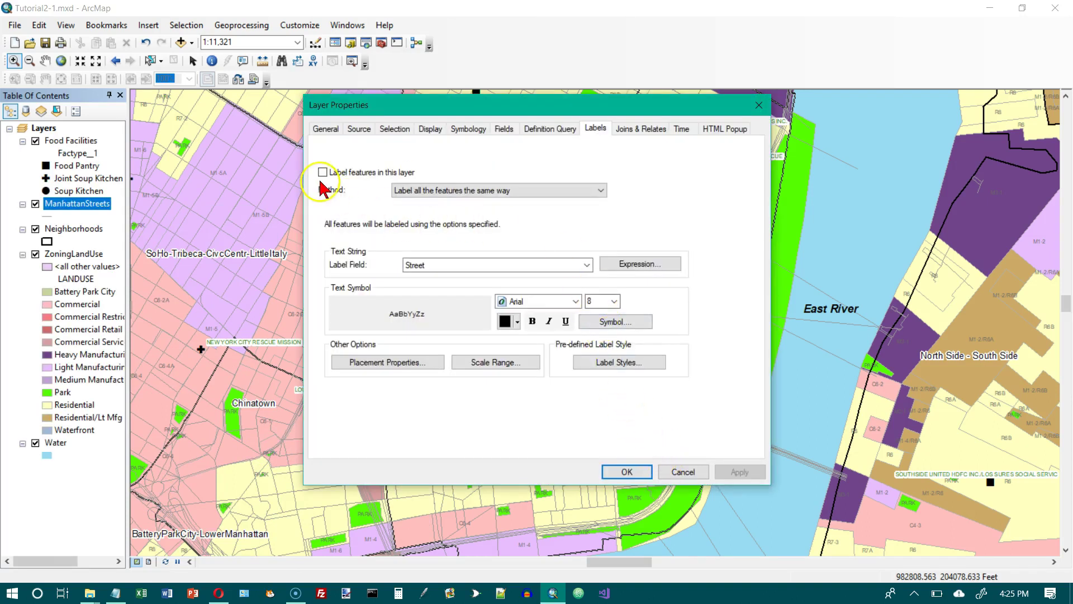
left_click(322, 173)
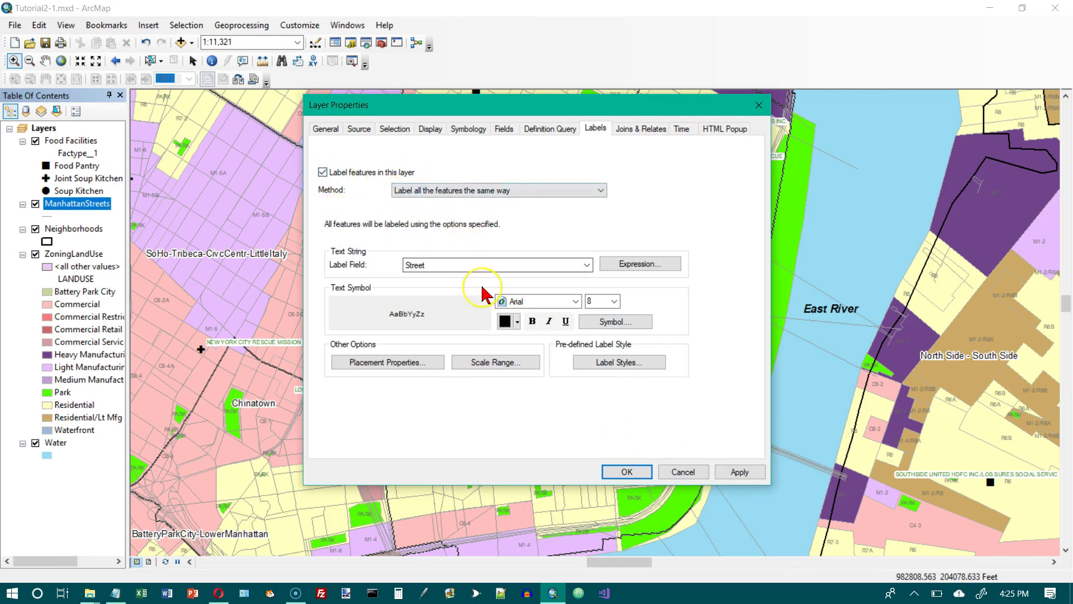
left_click(457, 268)
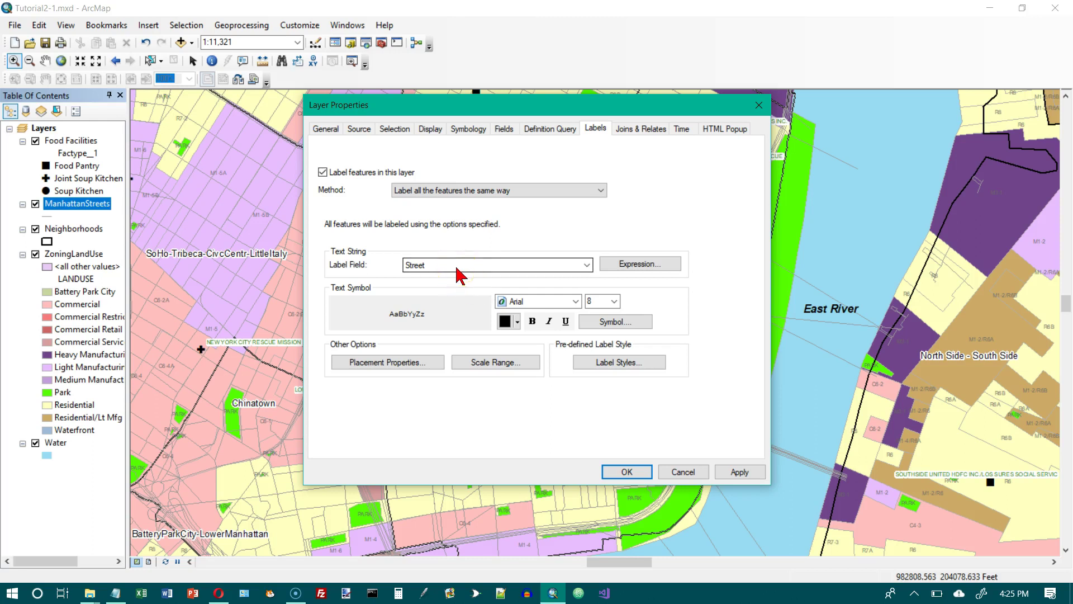
- Set the ManhattanStreets label text to size 6 and colour it dark gray
left_click(614, 301)
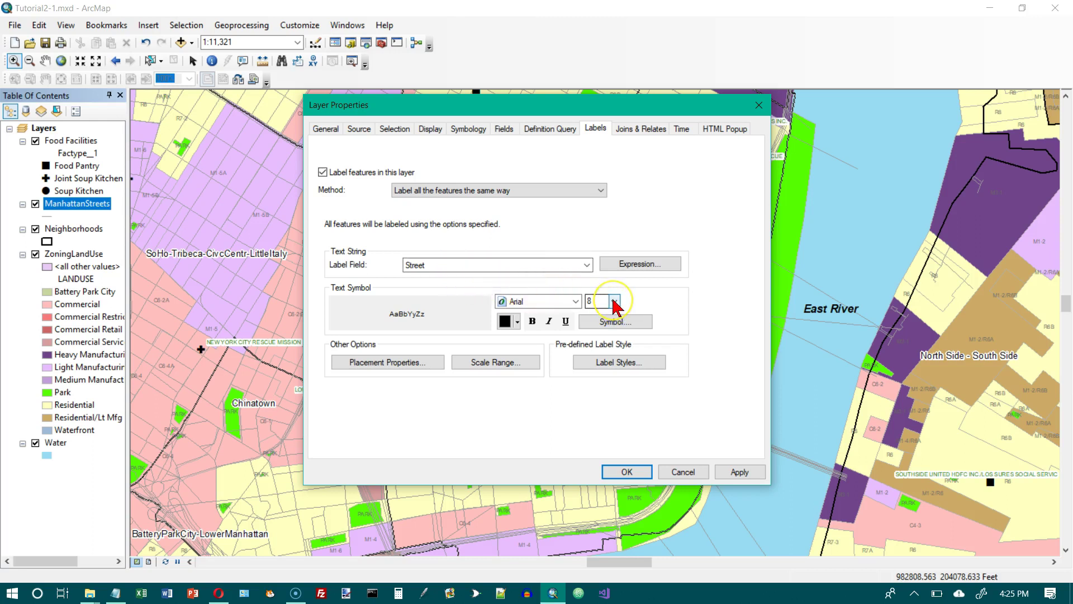
left_click(615, 302)
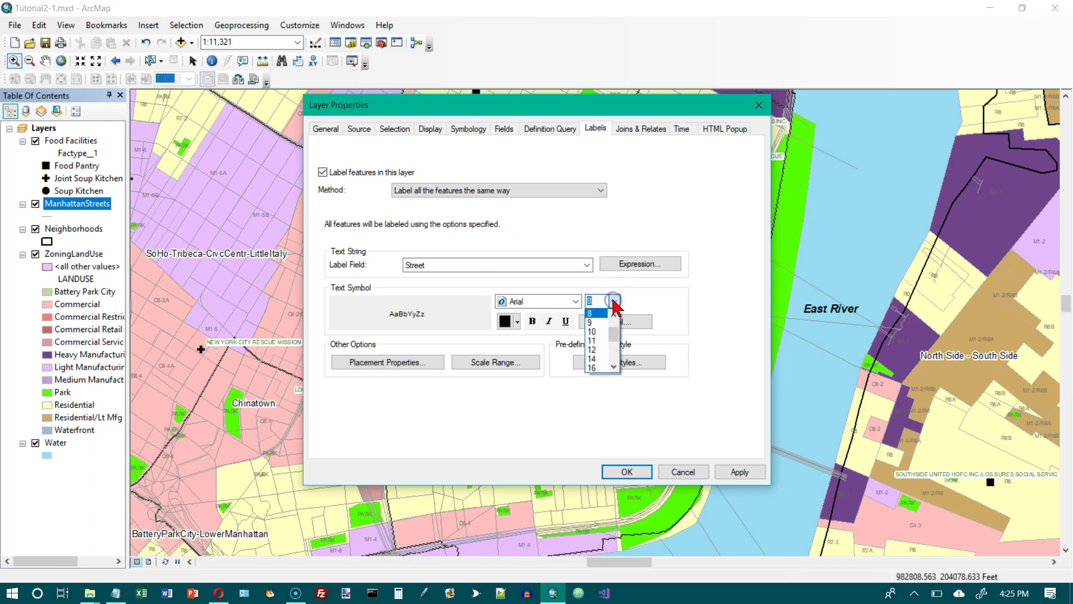
scroll(599, 319, "up", 1)
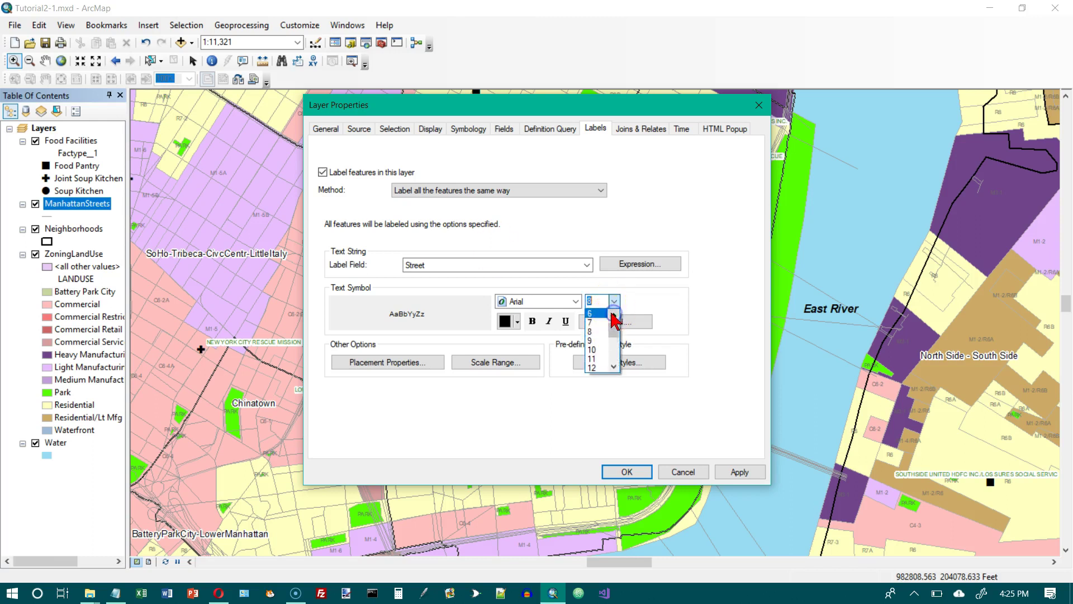
left_click(599, 318)
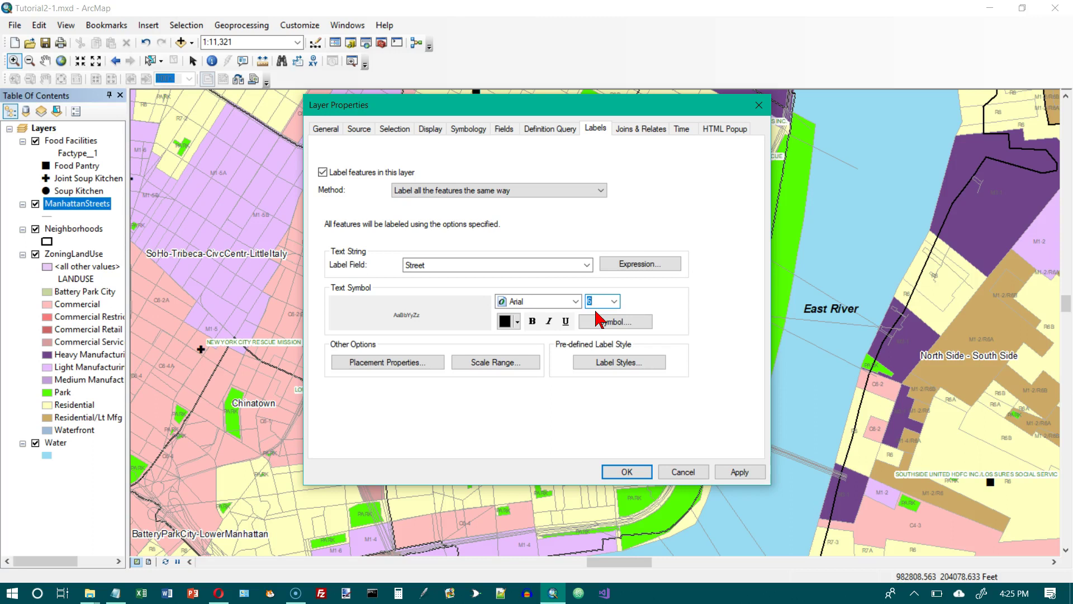
left_click(595, 328)
left_click(517, 322)
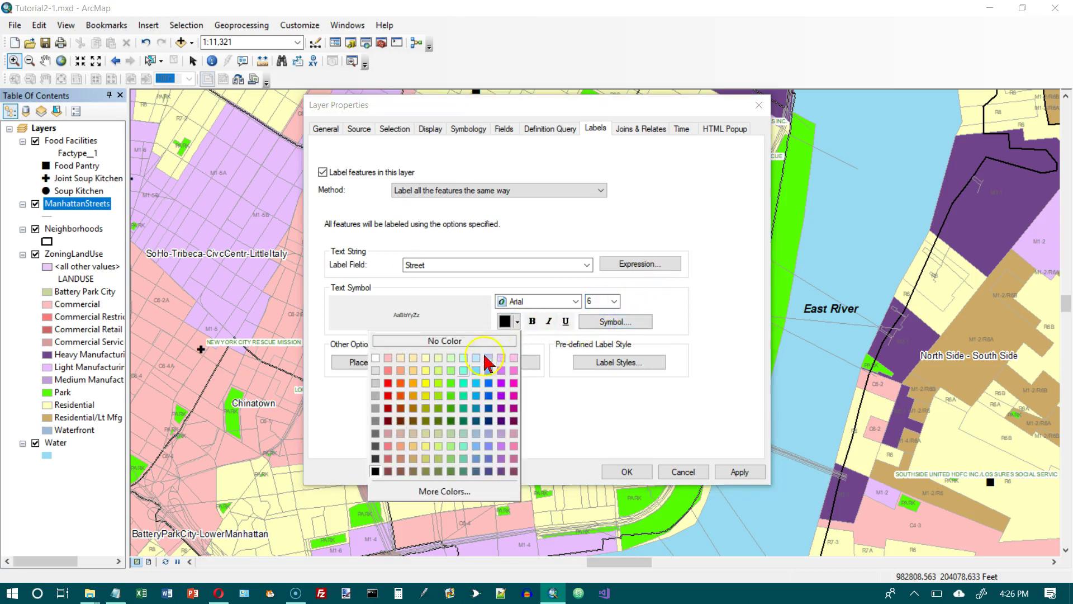
left_click(376, 446)
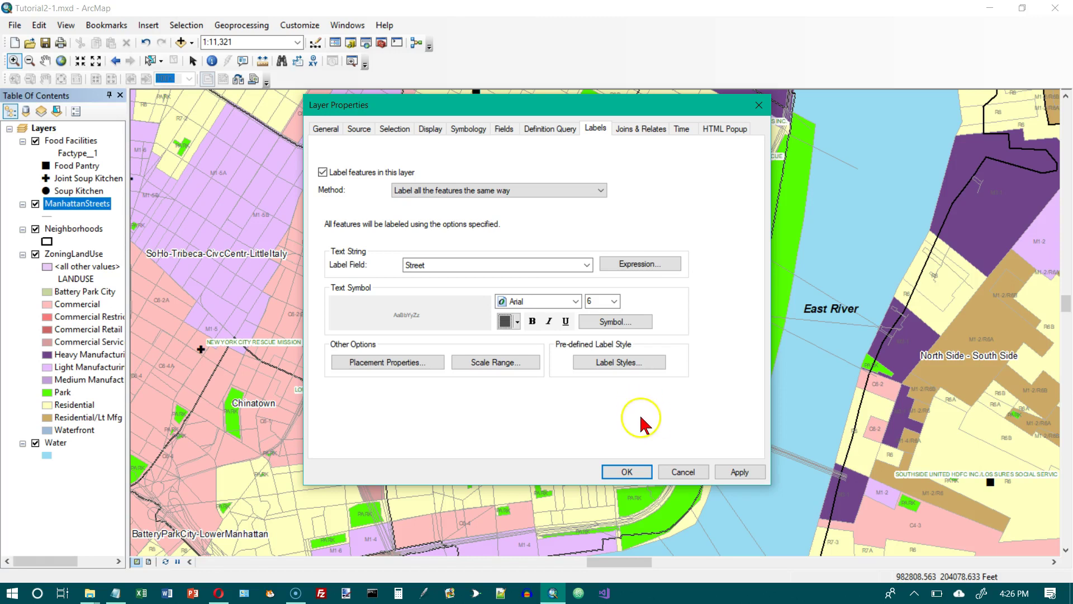
- Set the label weight in the ManhattanStreets conflict detection settings to Low and save the map with the applied label properties
left_click(369, 364)
left_click(602, 456)
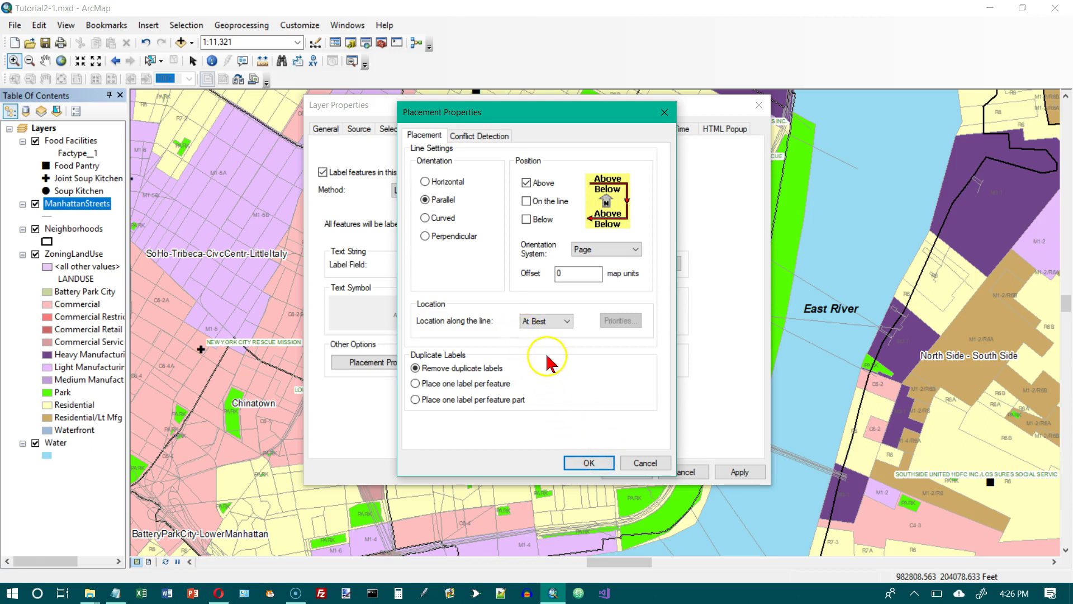
left_click(479, 139)
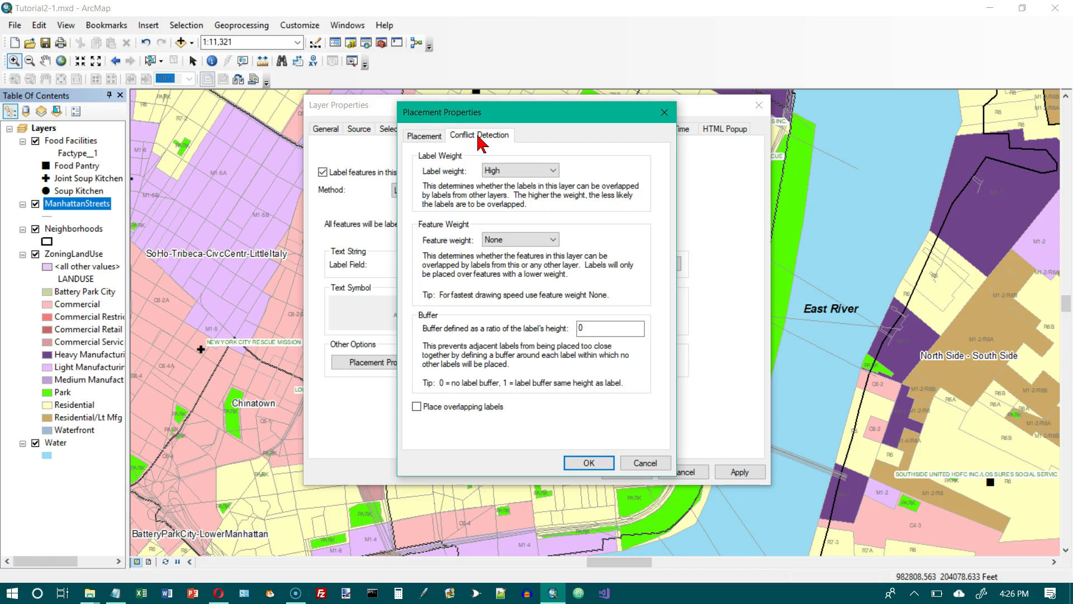
left_click(555, 171)
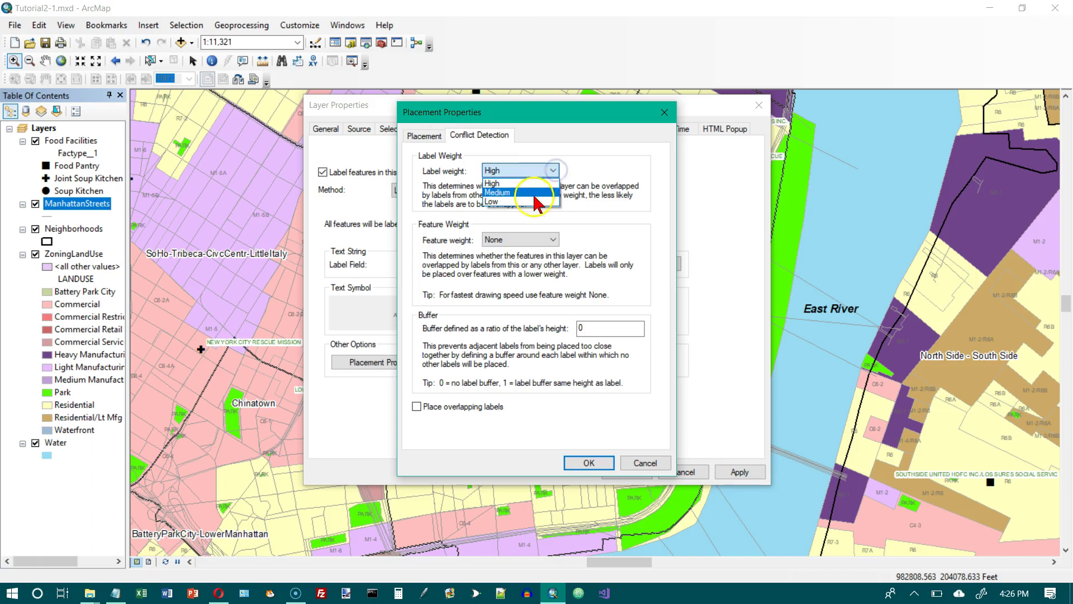
left_click(534, 201)
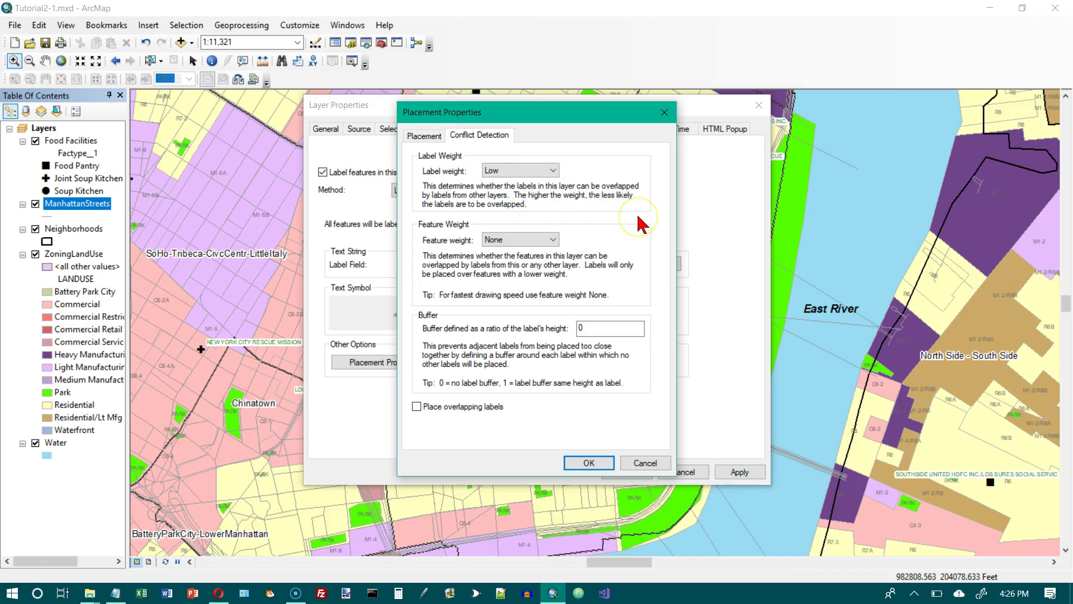
left_click(590, 463)
left_click(500, 380)
left_click(626, 471)
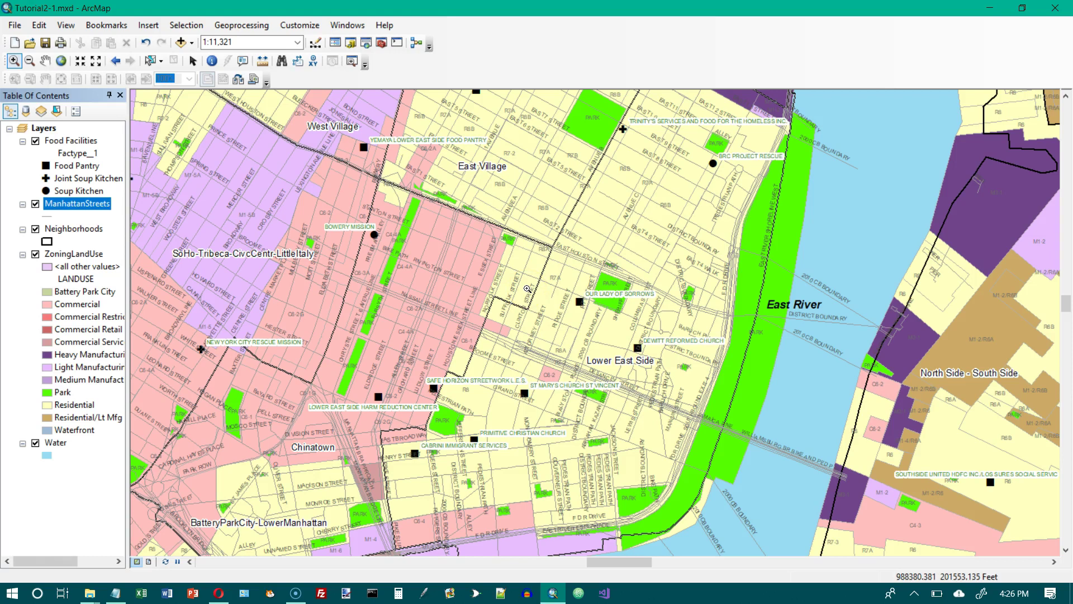
left_click(47, 45)
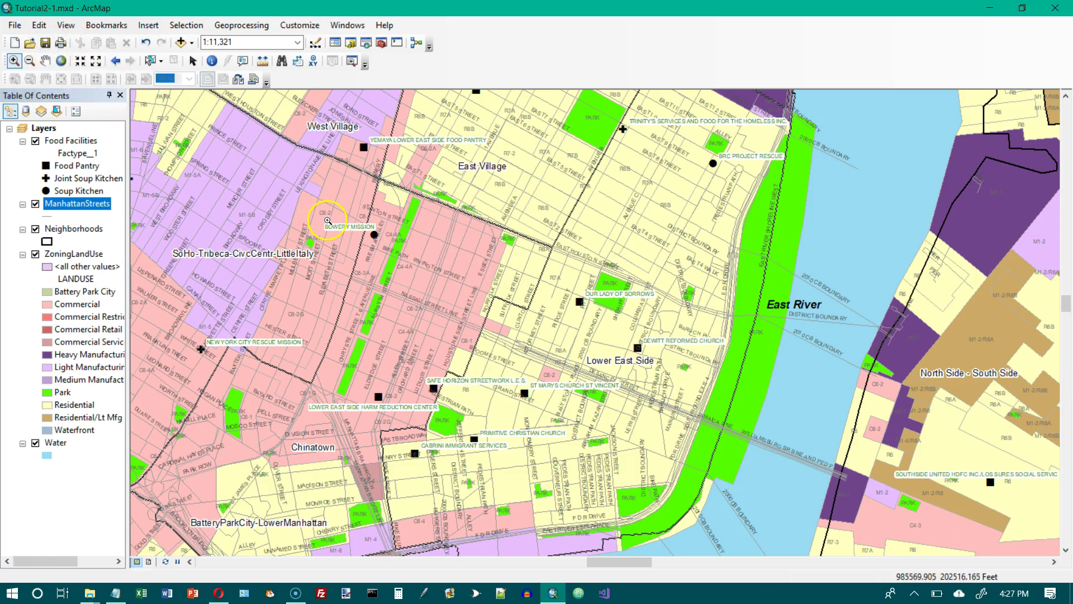